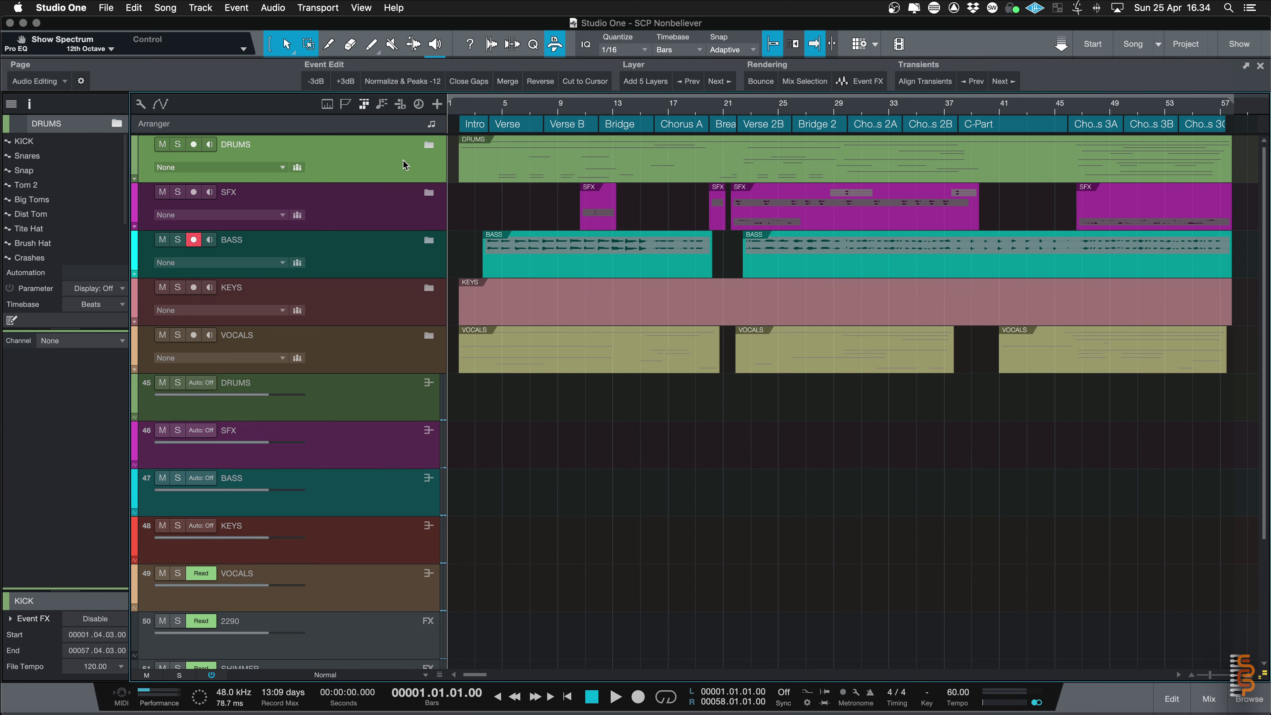
- Expand the DRUMS, SFX, BASS, KEYS and VOCALS folder tracks to show their individual tracks
click(429, 145)
click(429, 145)
click(429, 146)
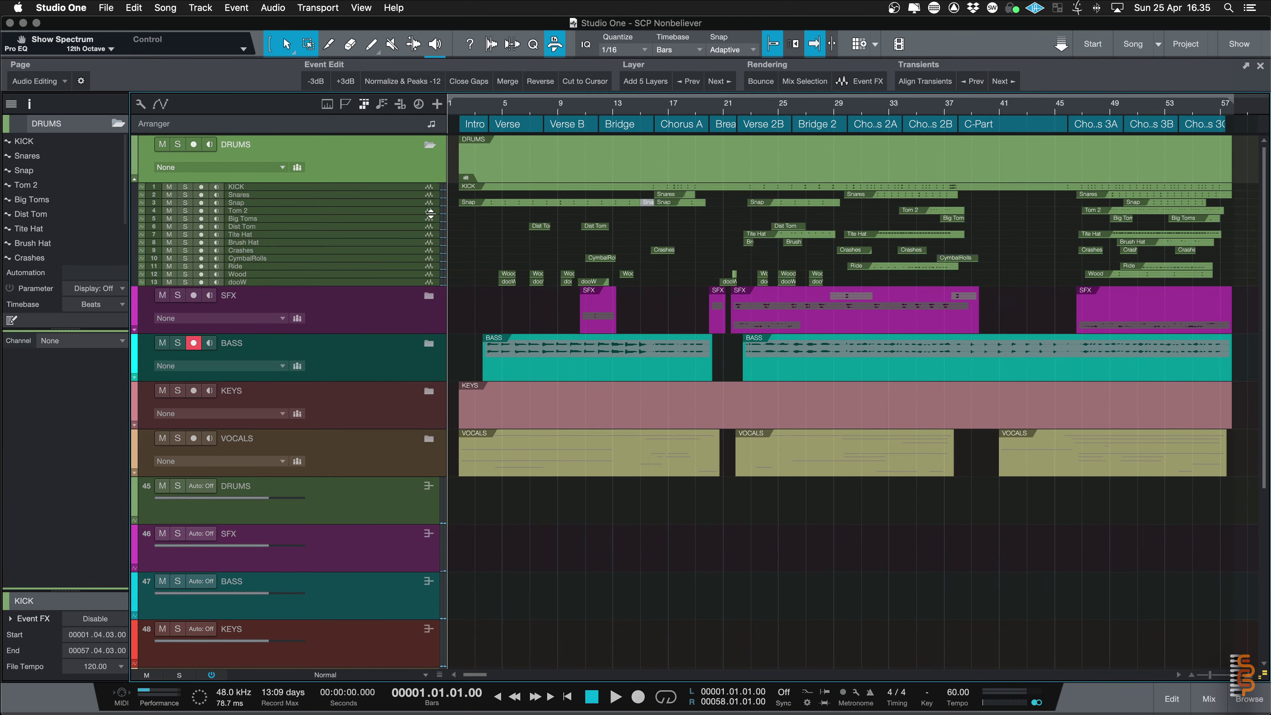
click(430, 296)
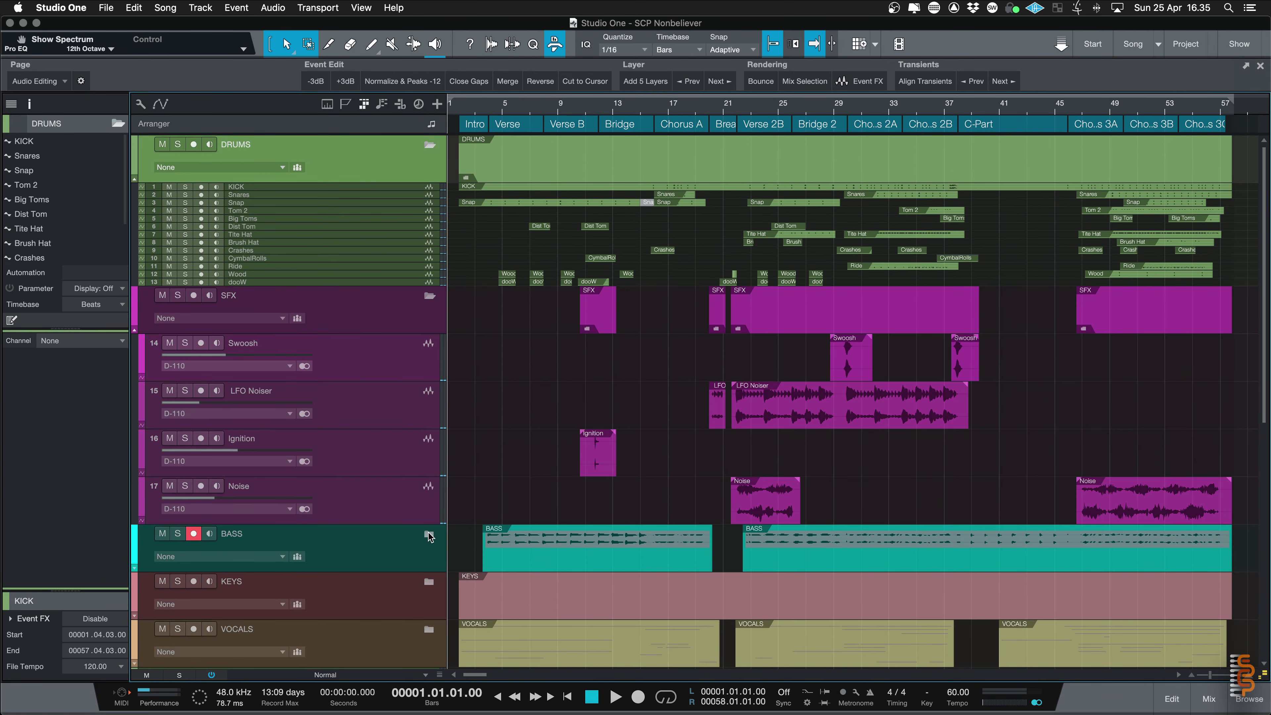
click(428, 533)
scroll(429, 535, down, 5)
click(429, 474)
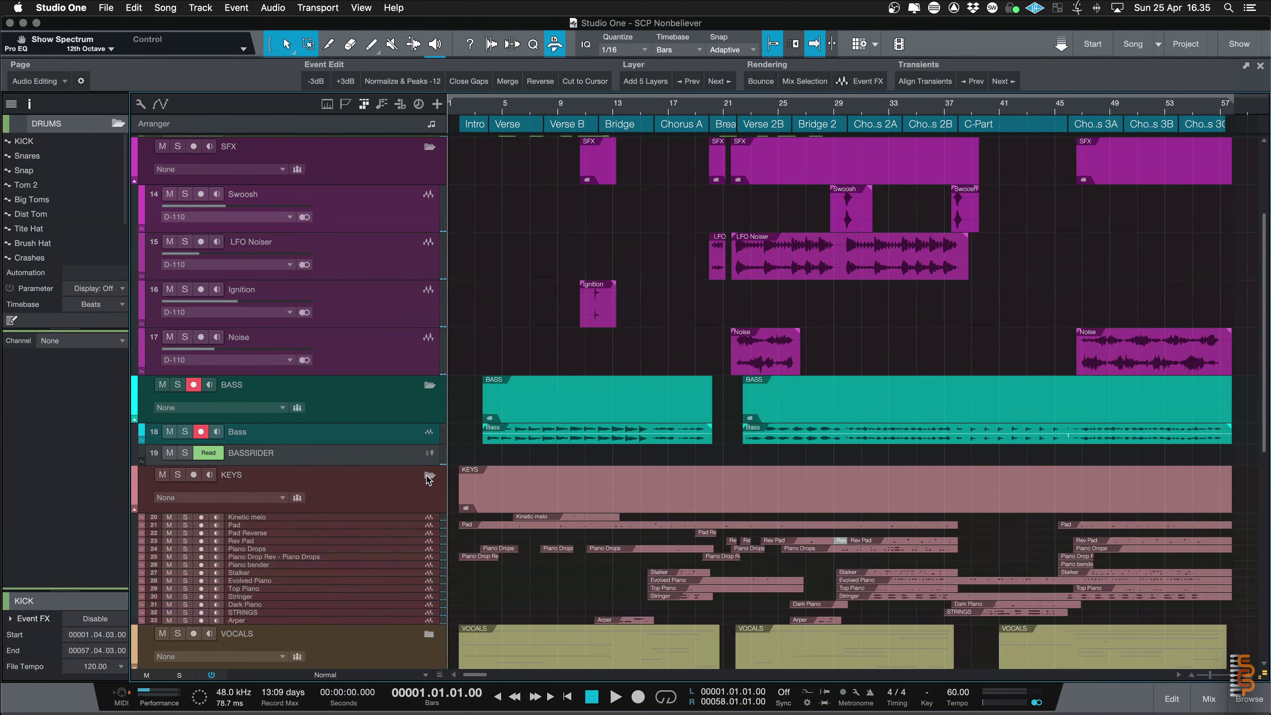
scroll(429, 479, down, 3)
click(429, 556)
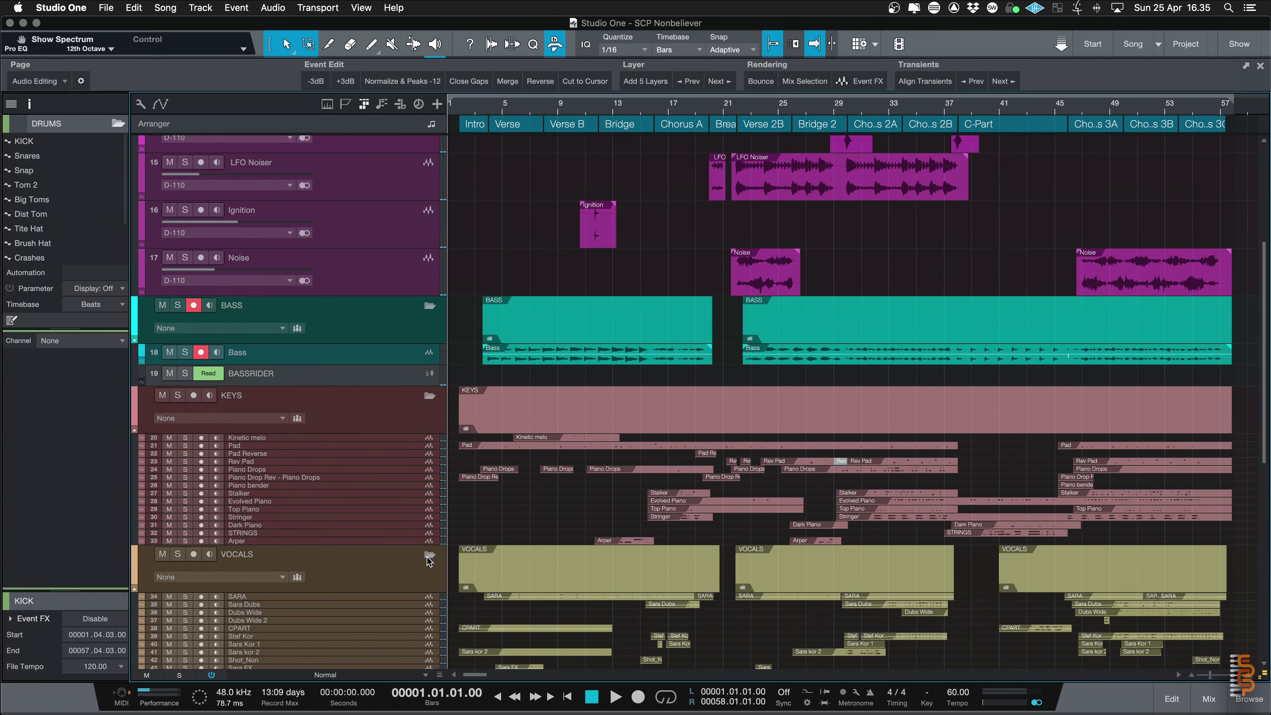
- Reduce the height of all tracks in the arrangement to the Overview size
key(shift+w)
key(shift+w)
key(shift+w)
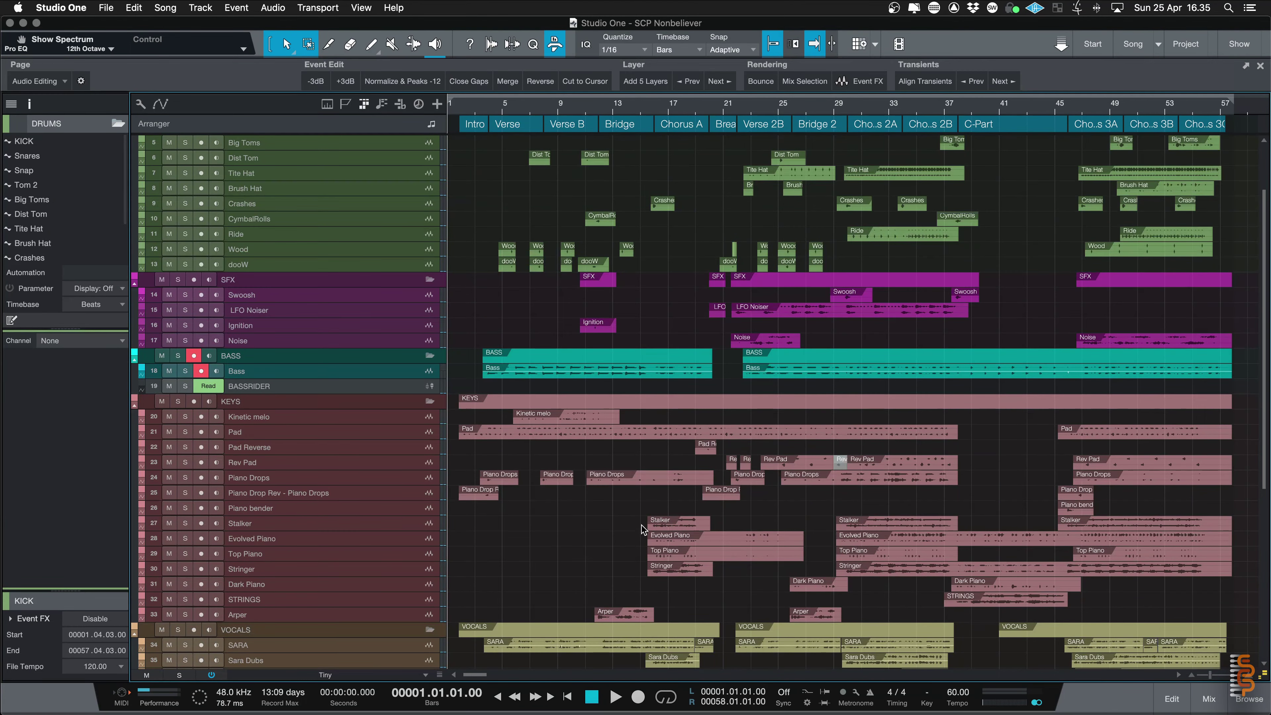
key(shift+w)
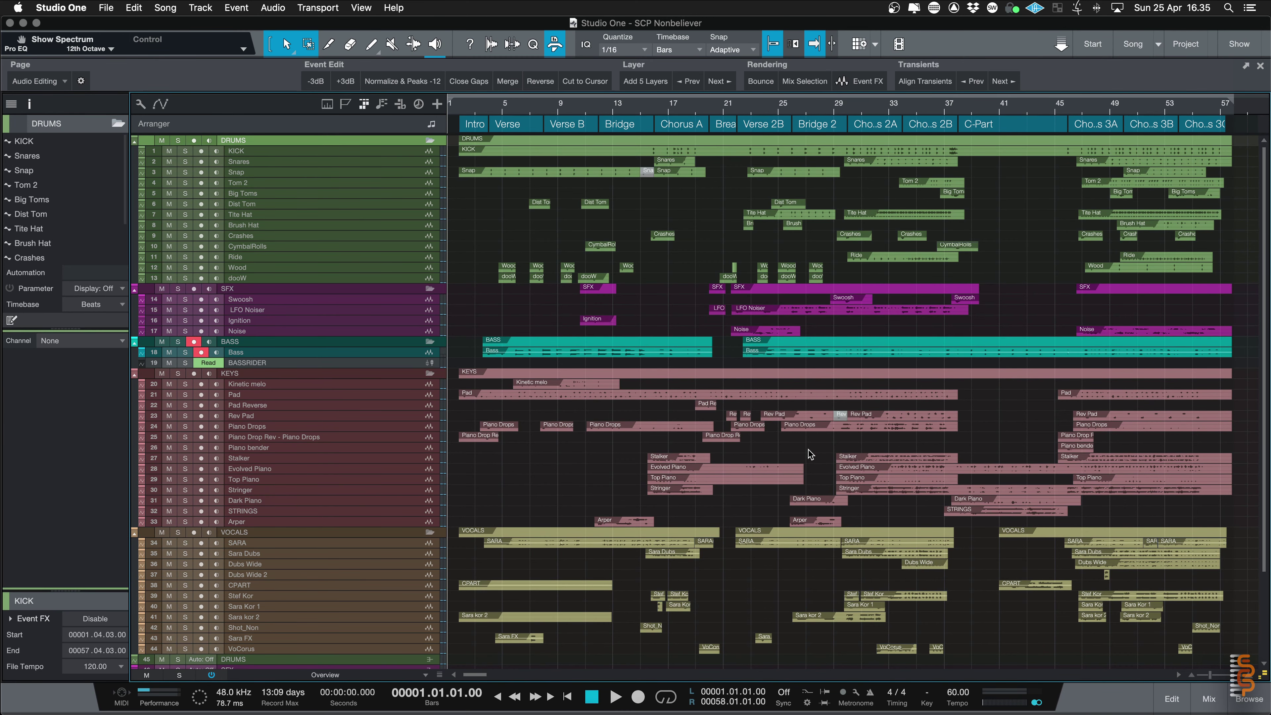
- Show the automation lanes for the tracks and enlarge the Pad track's Volume lane
key(a)
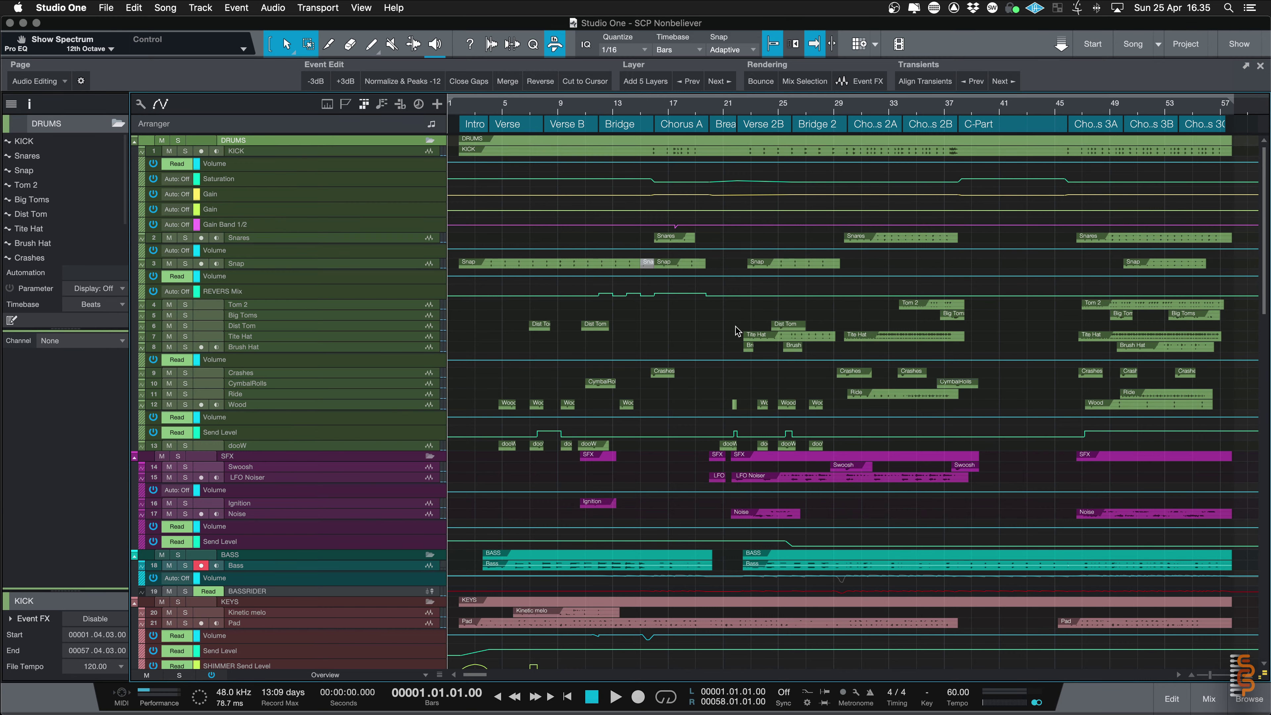
scroll(735, 330, down, 3)
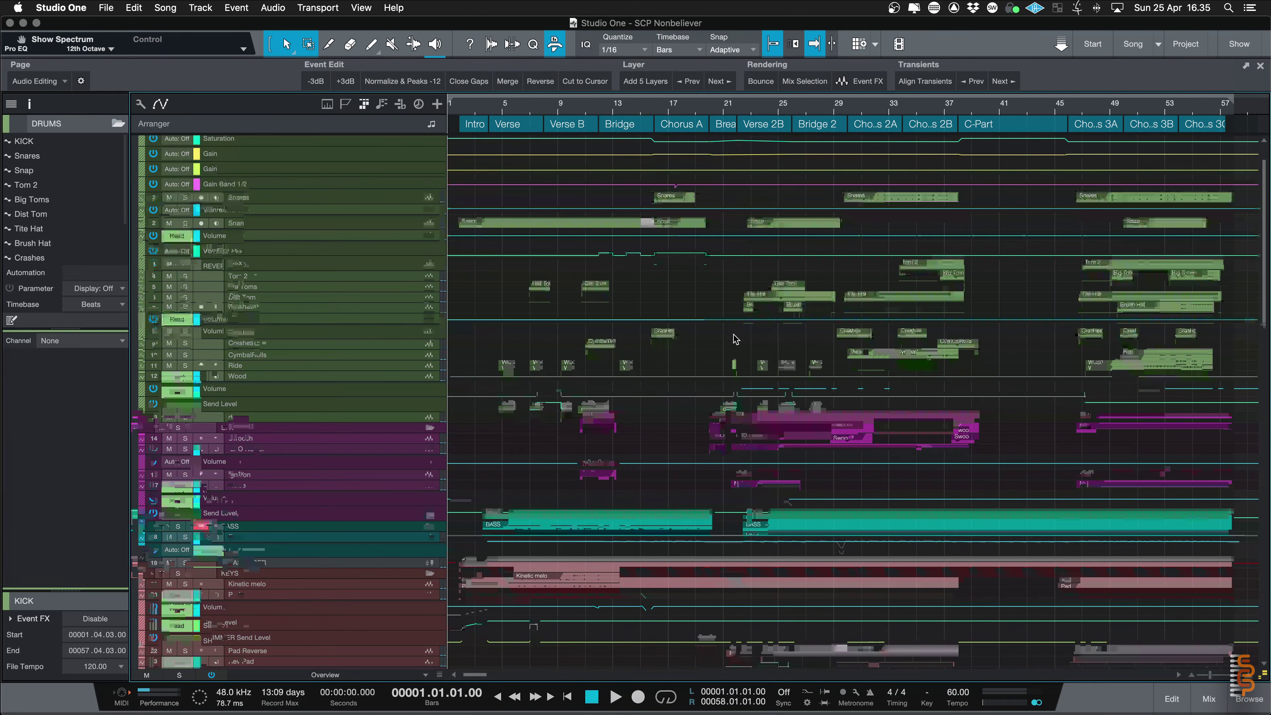
scroll(735, 339, down, 3)
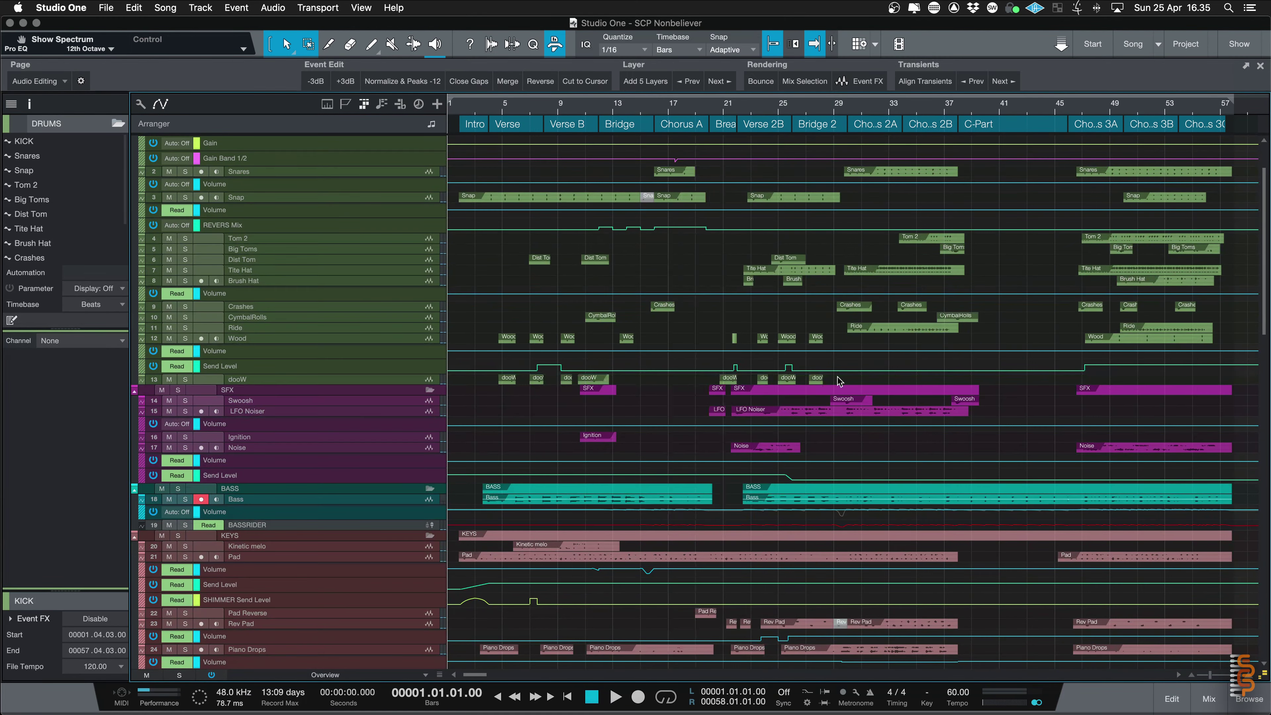
scroll(851, 375, down, 2)
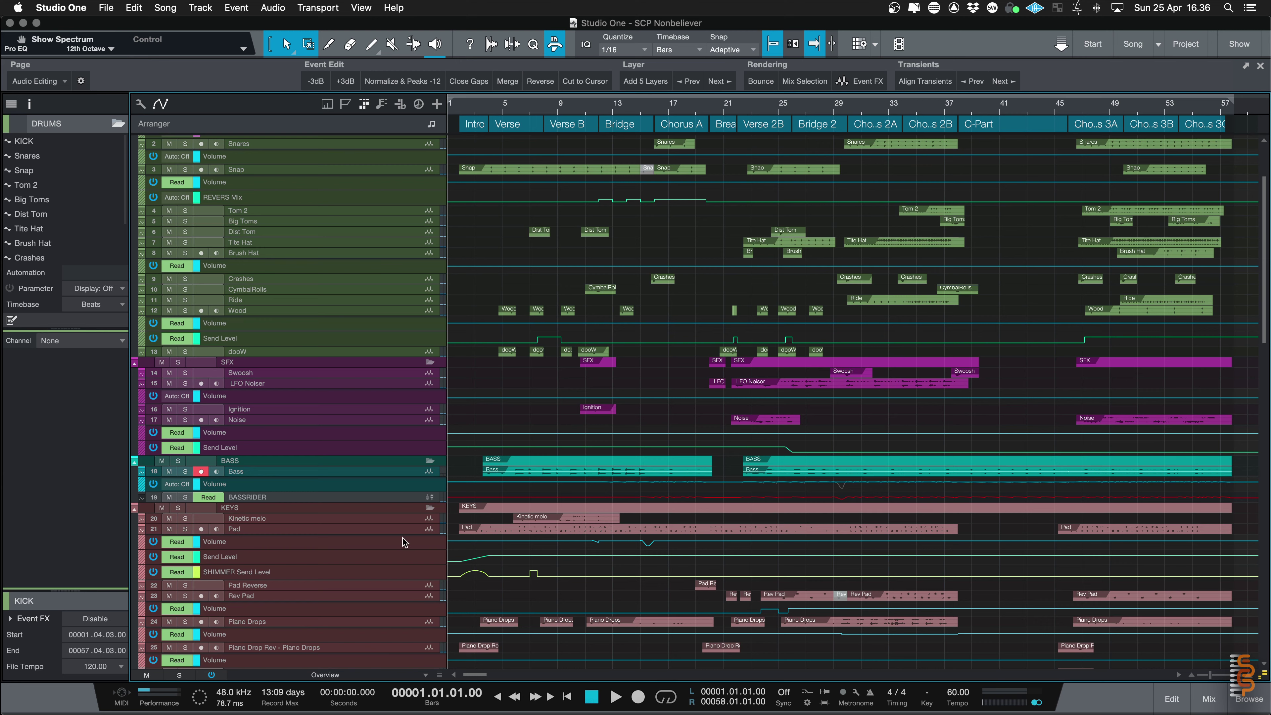
mouse_move(406, 549)
mouse_down()
mouse_move(406, 574)
mouse_move(411, 559)
mouse_up()
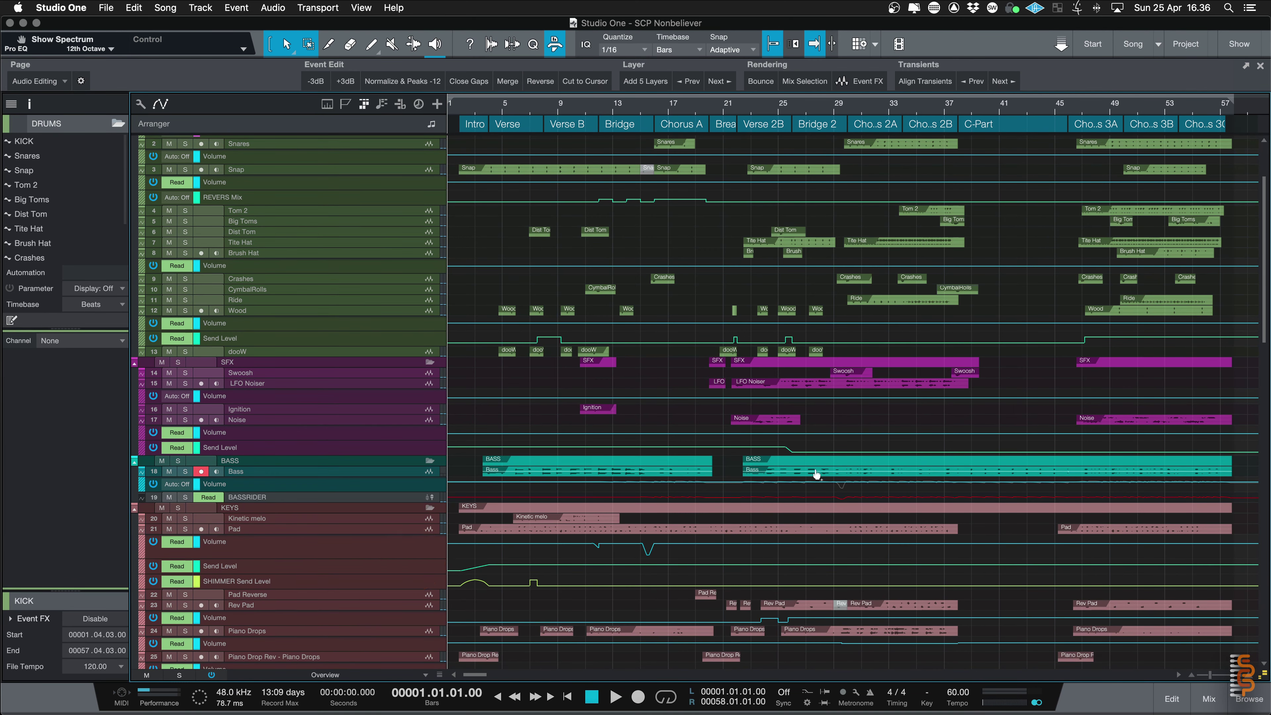
- Examine the volume, send and effect automation lanes across the KEYS, VOCALS, bus and FX tracks
scroll(853, 495, down, 3)
scroll(950, 521, down, 10)
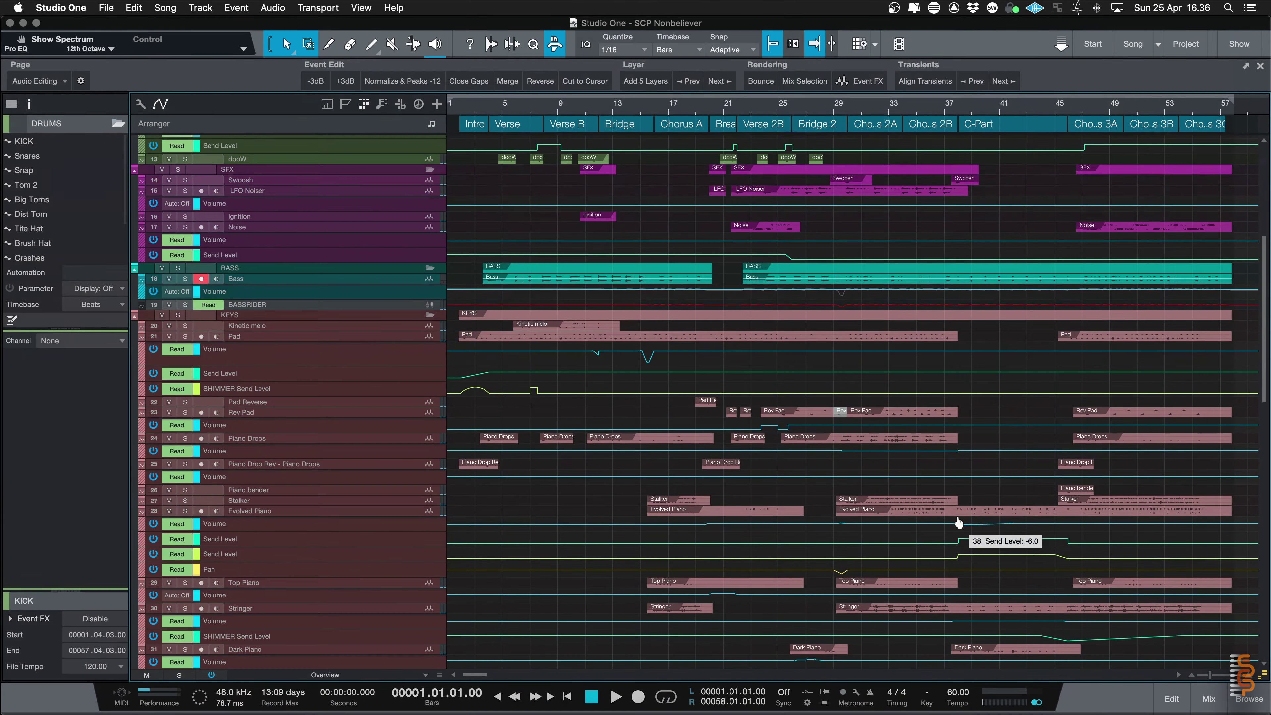
scroll(959, 522, down, 6)
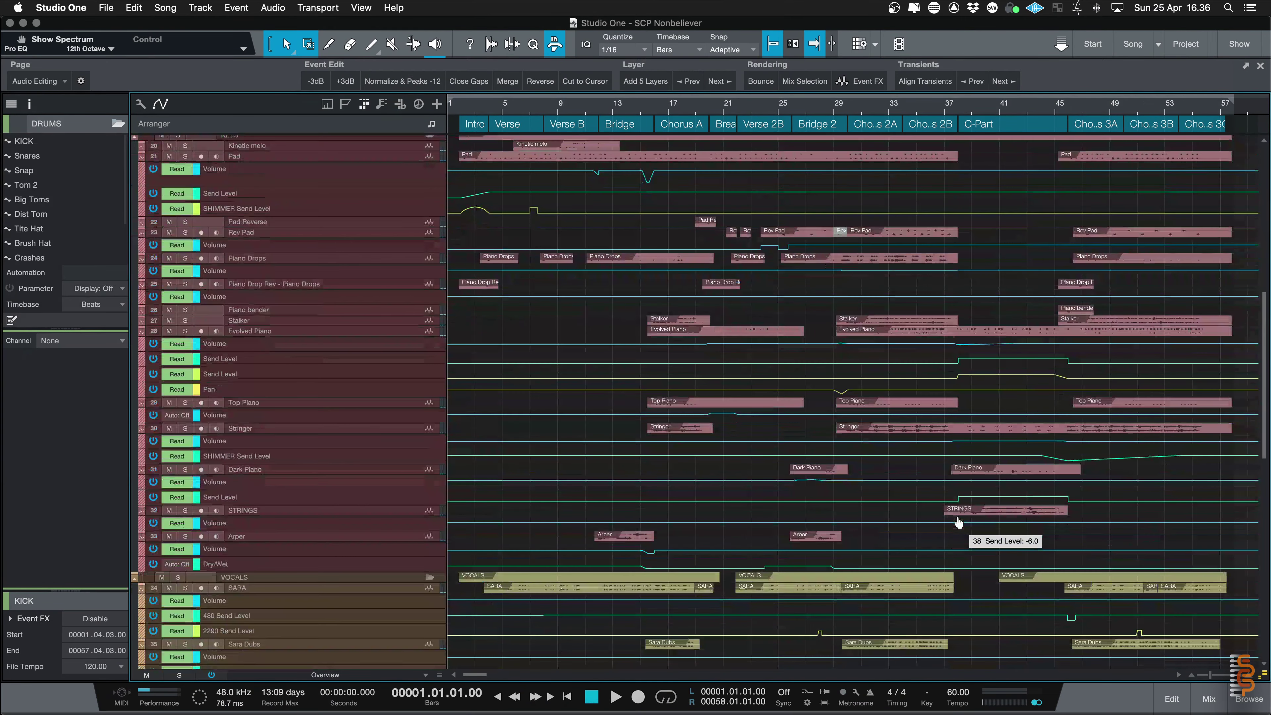
scroll(710, 575, down, 2)
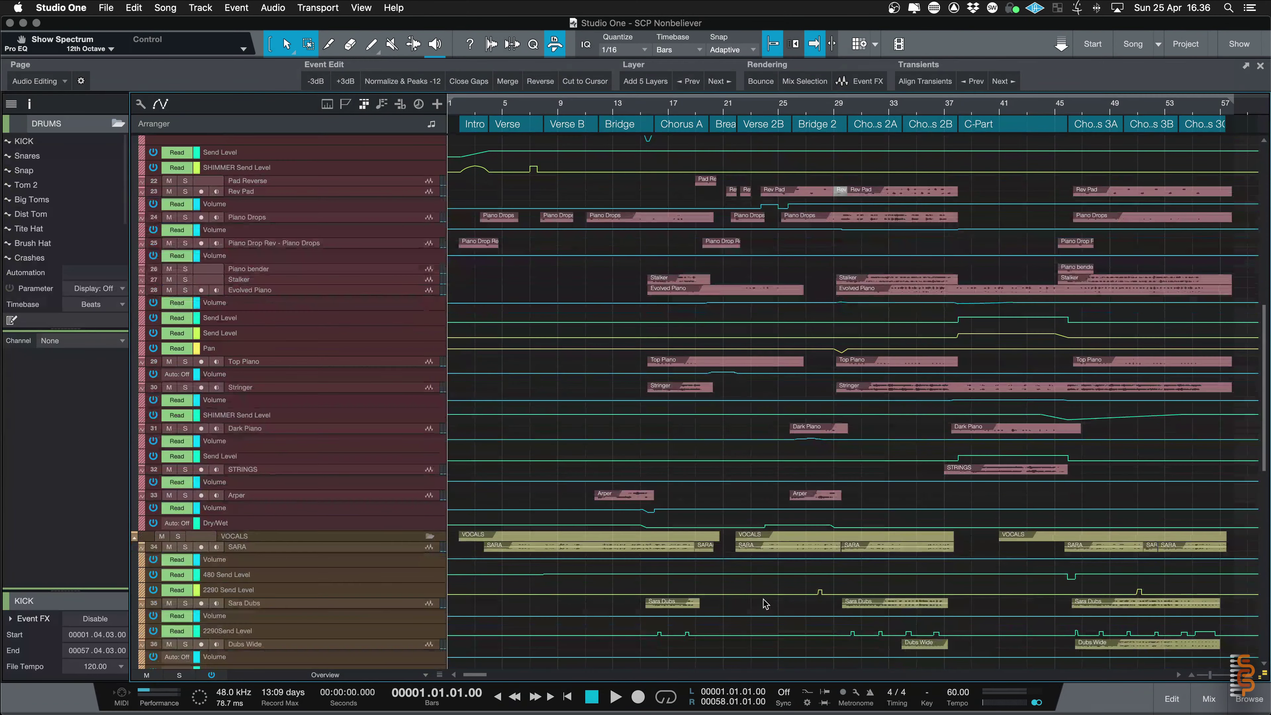
scroll(723, 601, down, 1)
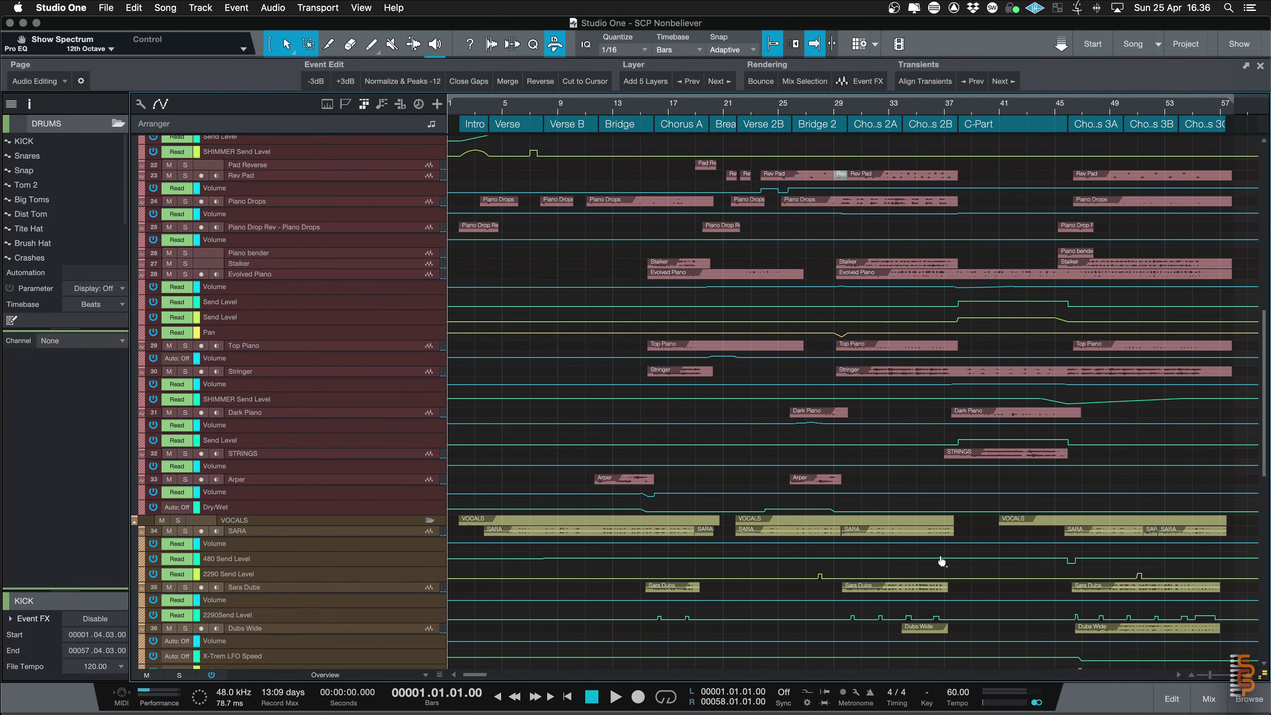
scroll(943, 607, up, 3)
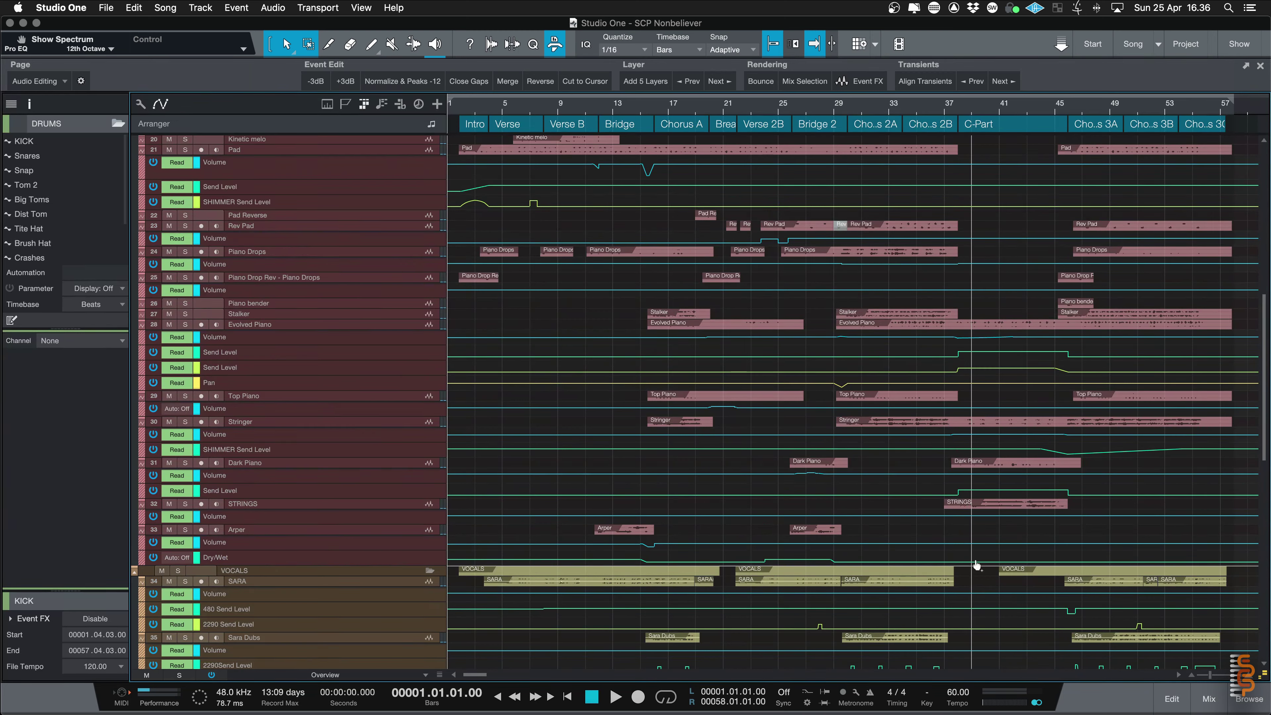
scroll(950, 561, up, 5)
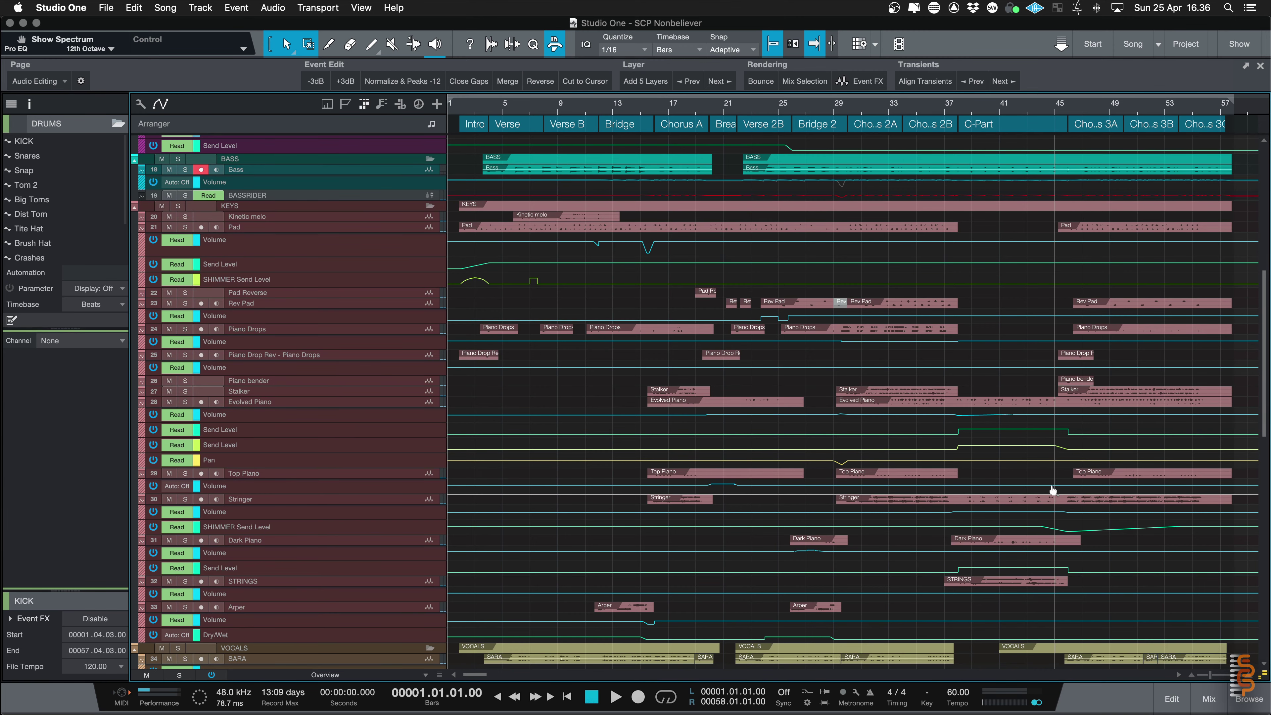
scroll(994, 371, down, 5)
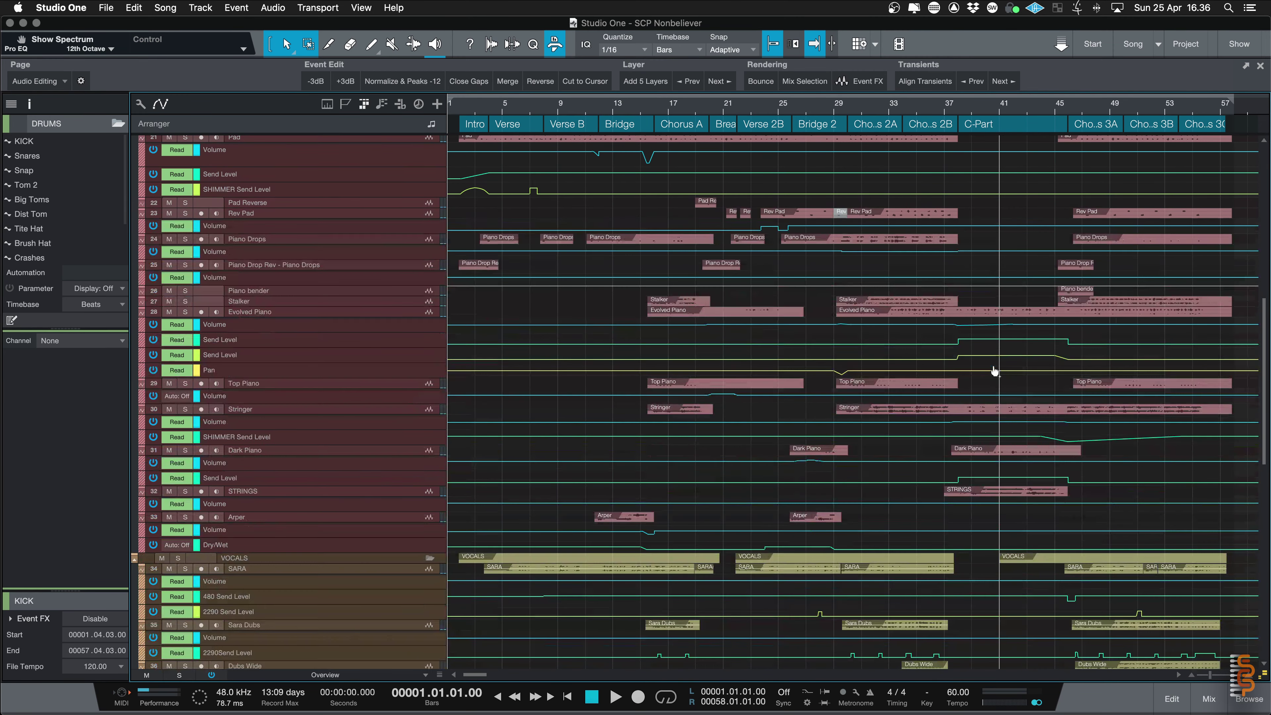
scroll(989, 392, down, 2)
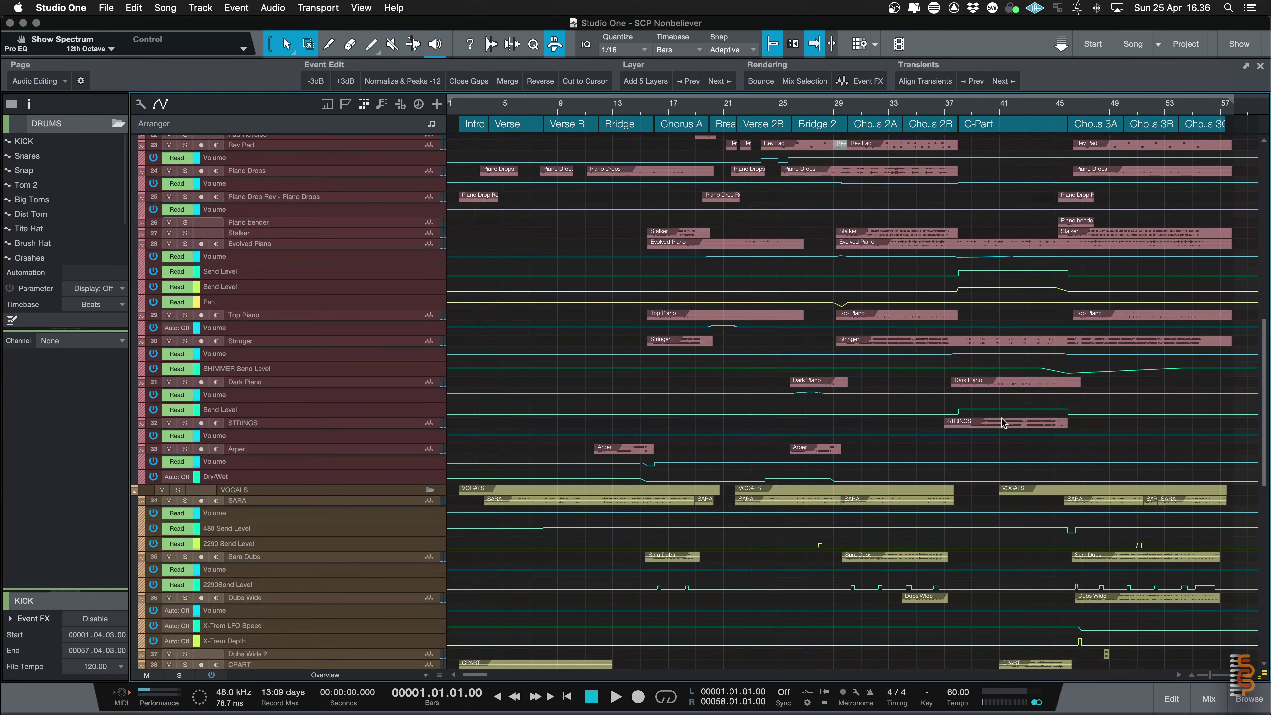
scroll(1002, 446, down, 3)
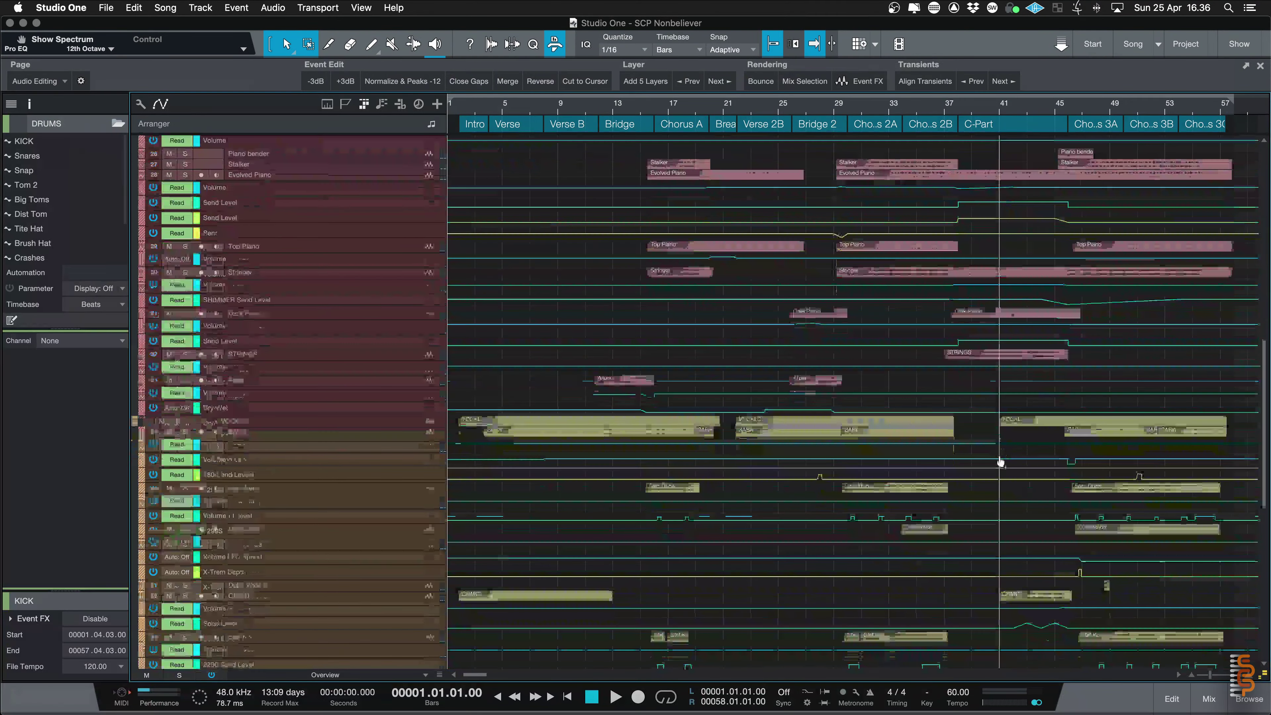
scroll(998, 480, down, 6)
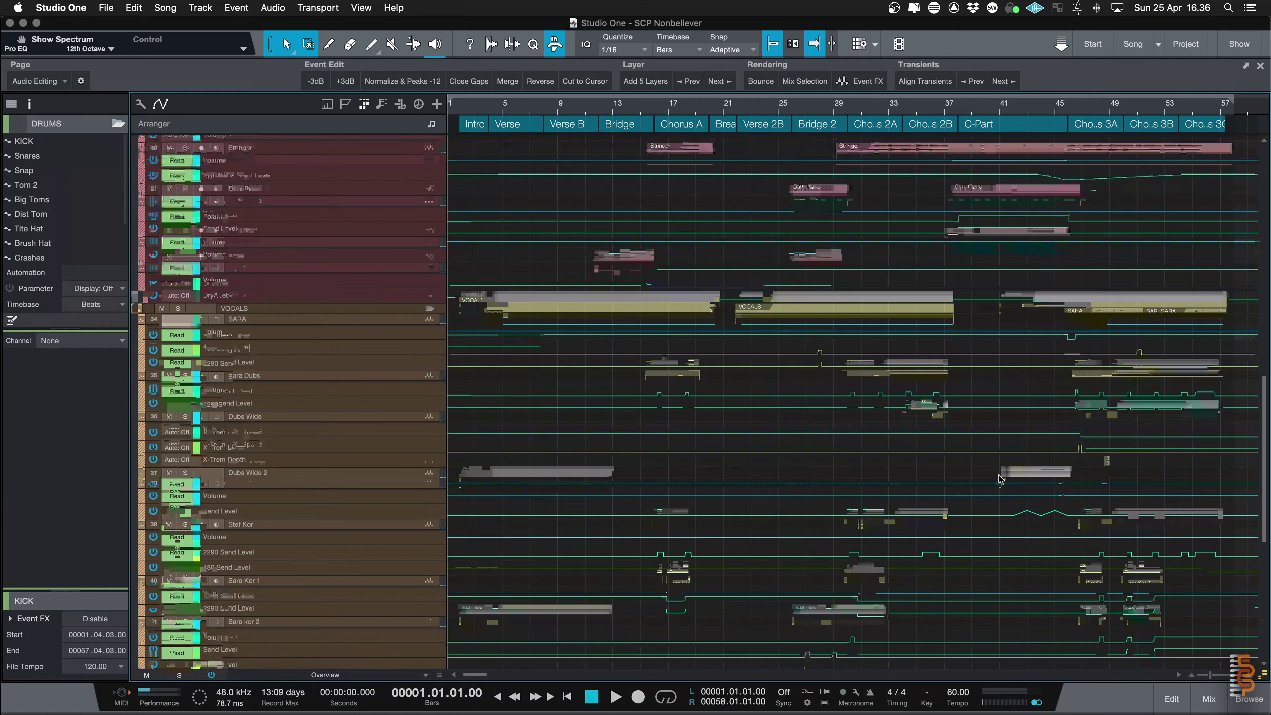
scroll(999, 482, down, 8)
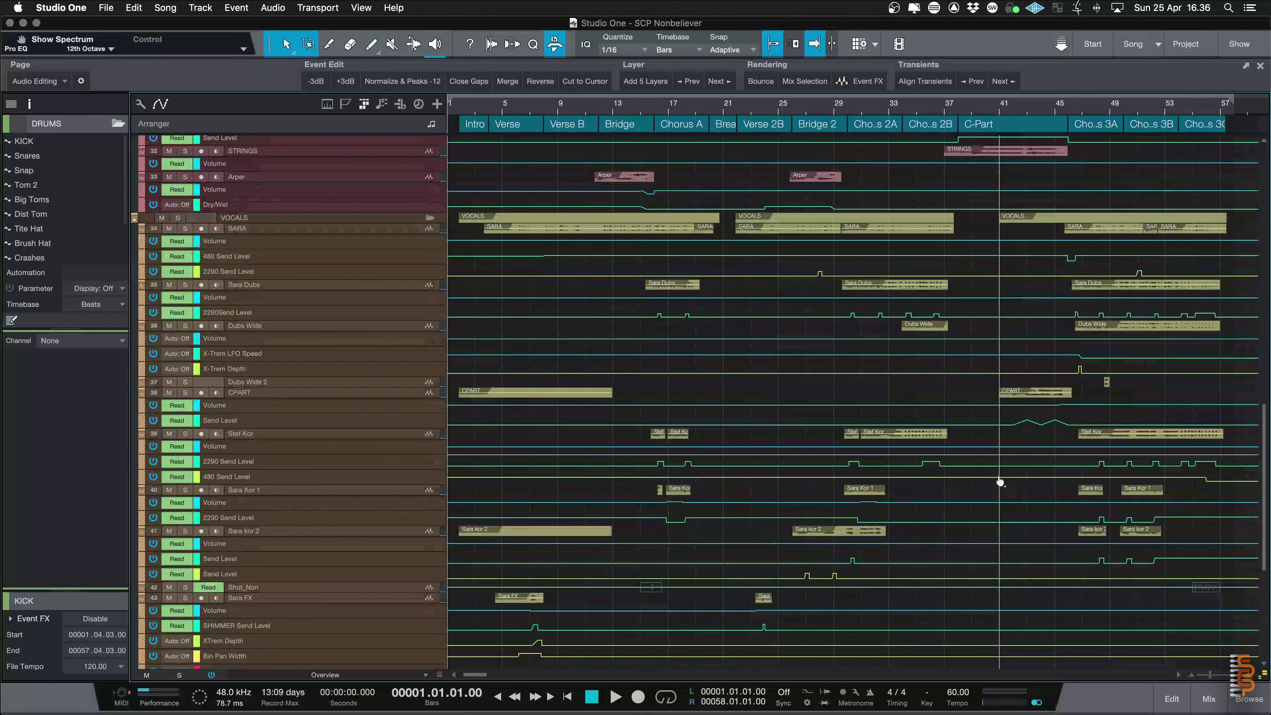
scroll(1000, 482, down, 4)
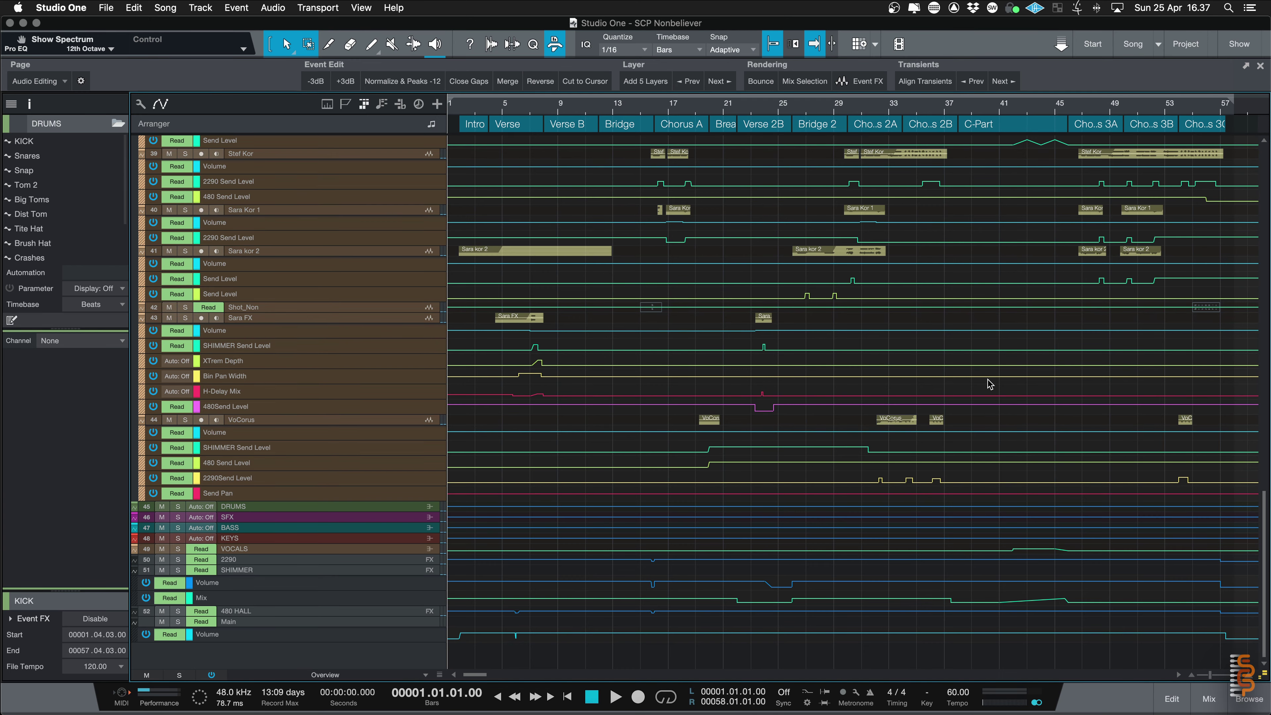
scroll(996, 411, up, 10)
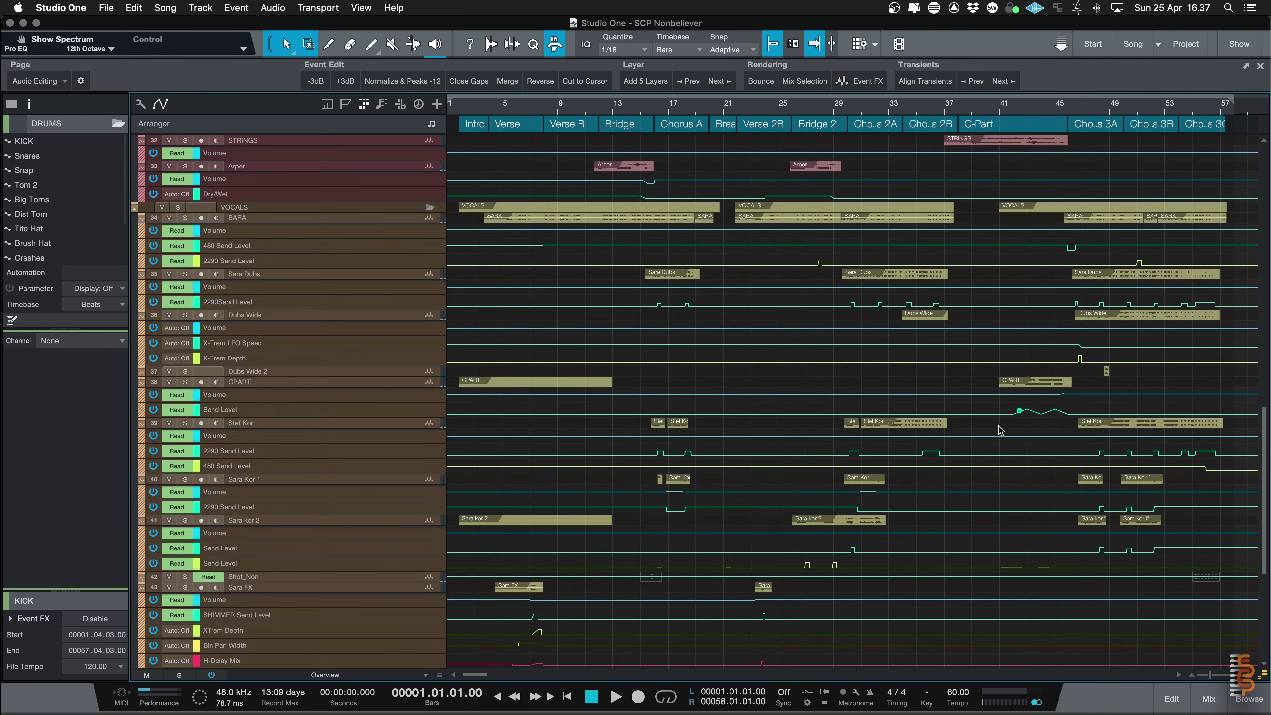
scroll(999, 431, up, 4)
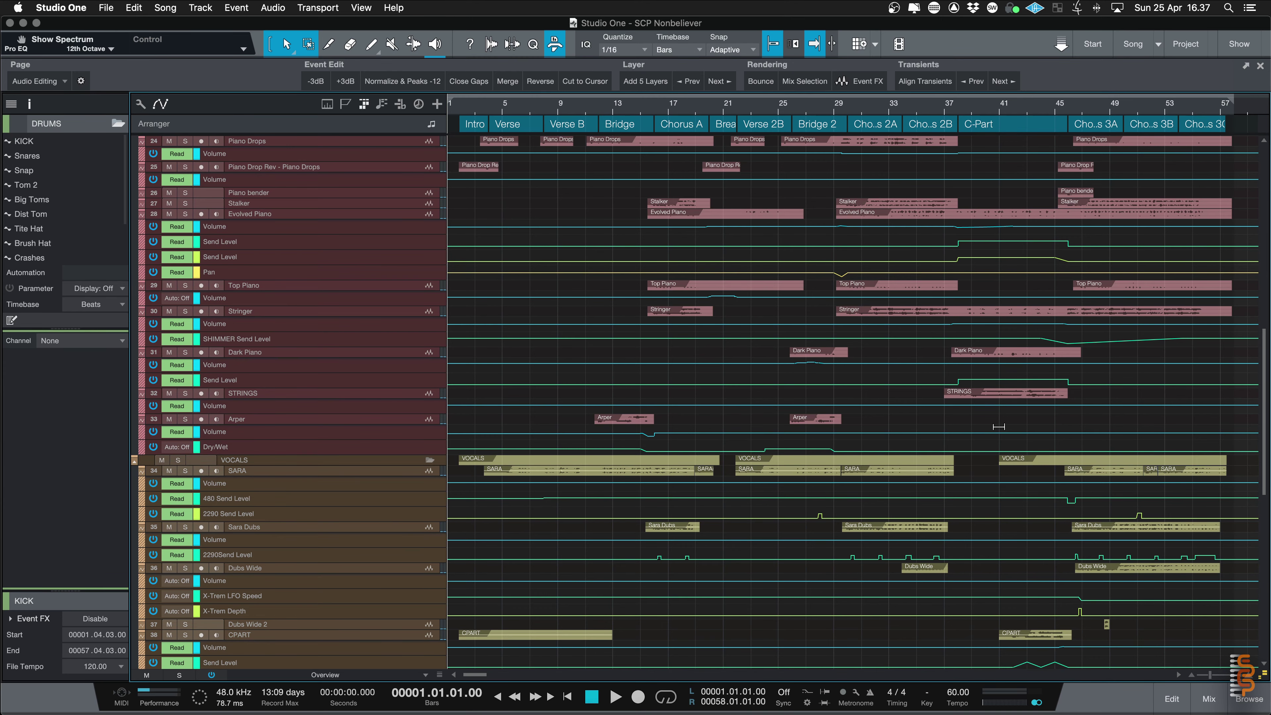
scroll(998, 426, up, 6)
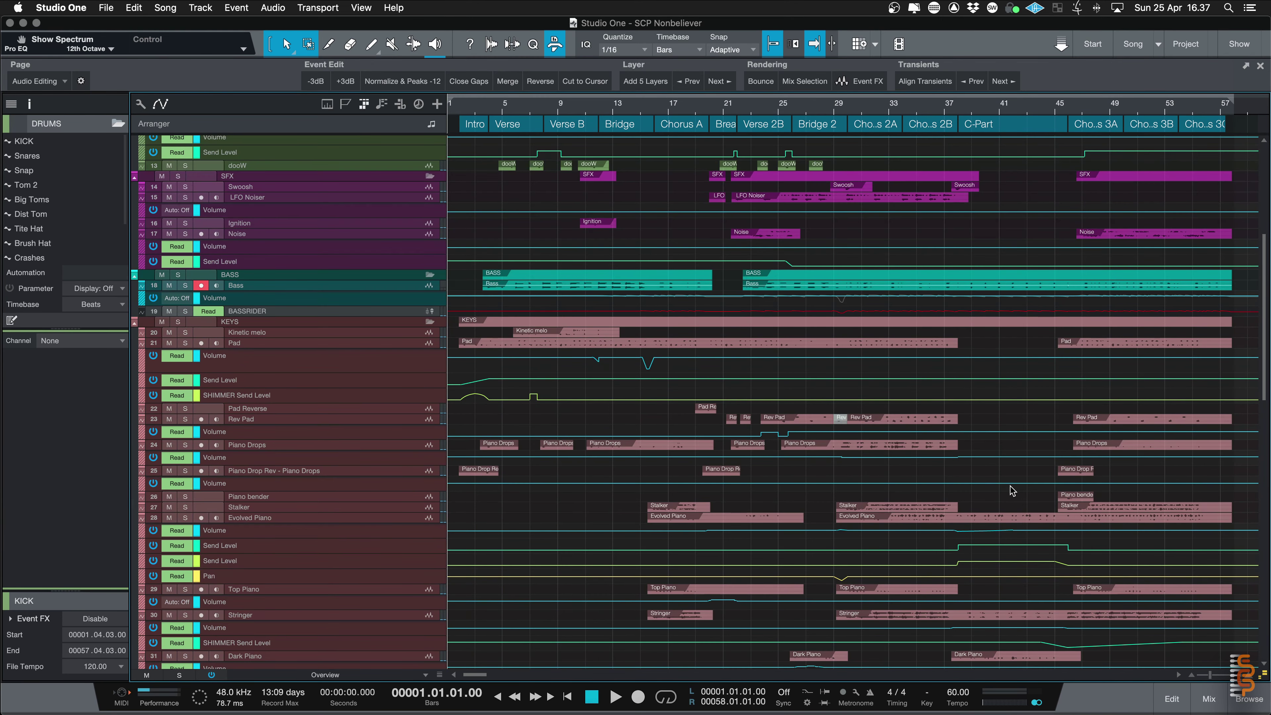
- Enlarge the Bass track and the BASSRIDER track to show the bass waveform and its volume automation
click(298, 288)
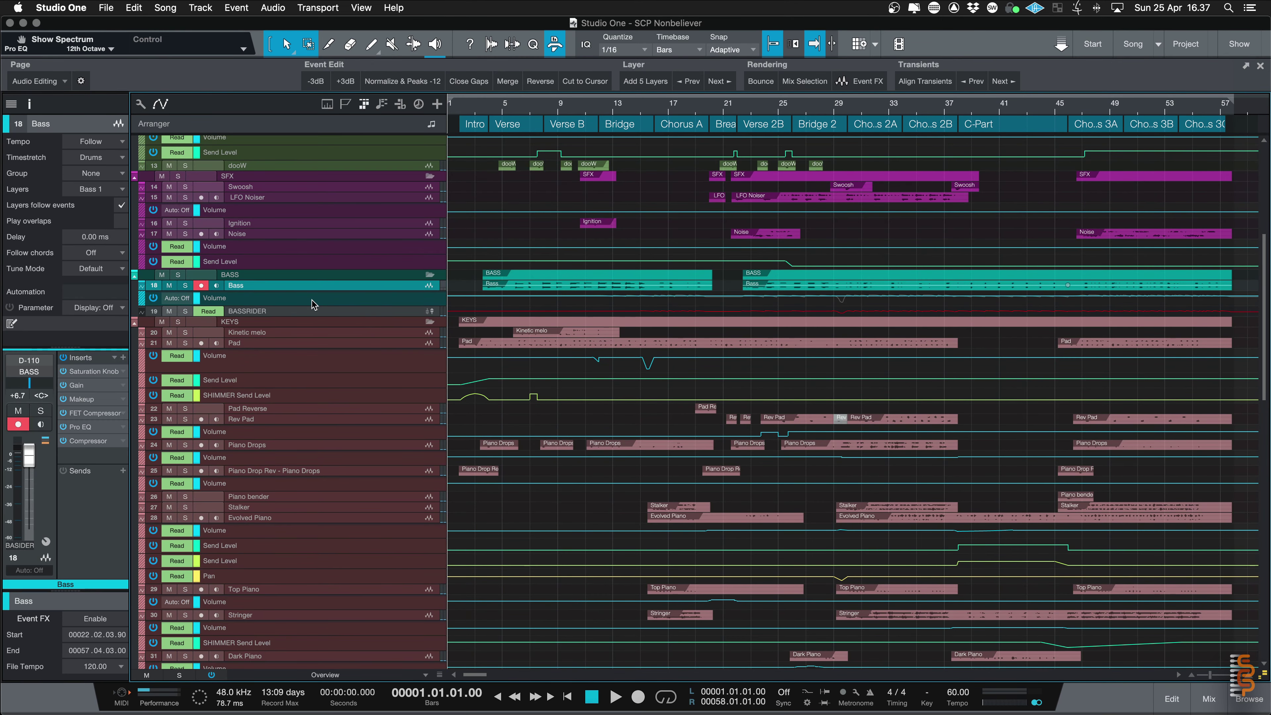
key(shift)
drag(324, 306, 332, 402)
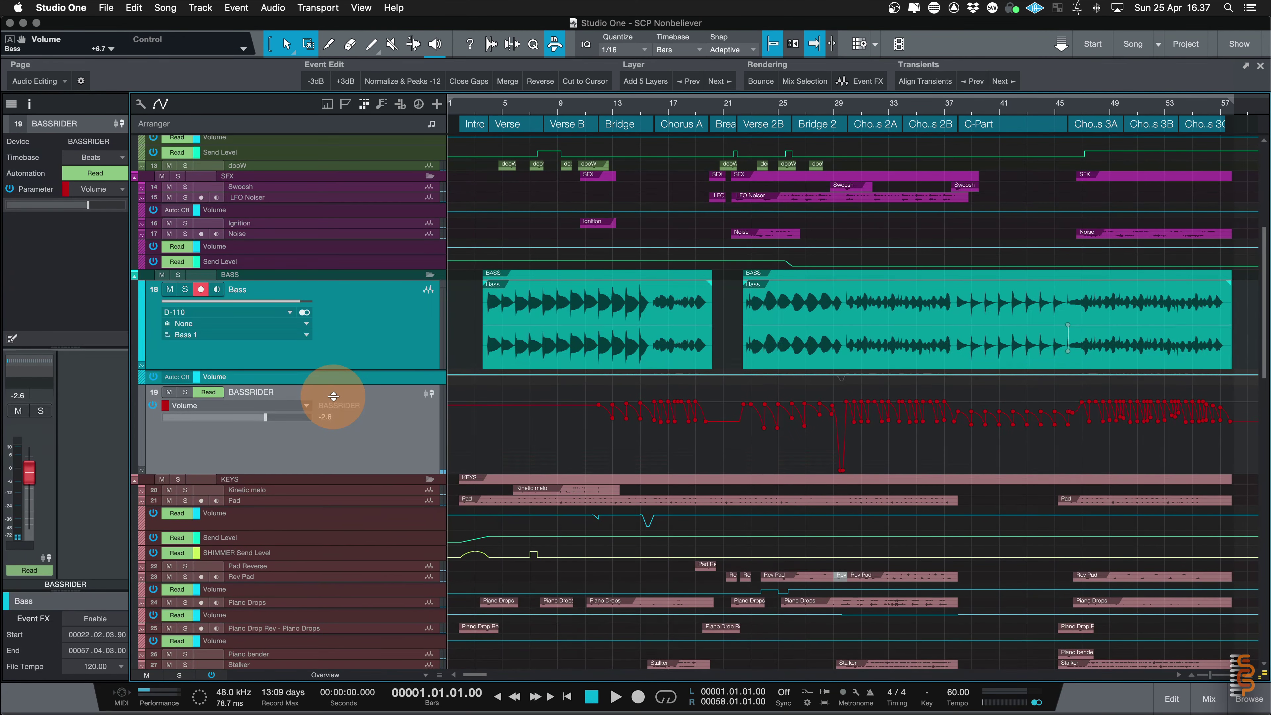
click(356, 452)
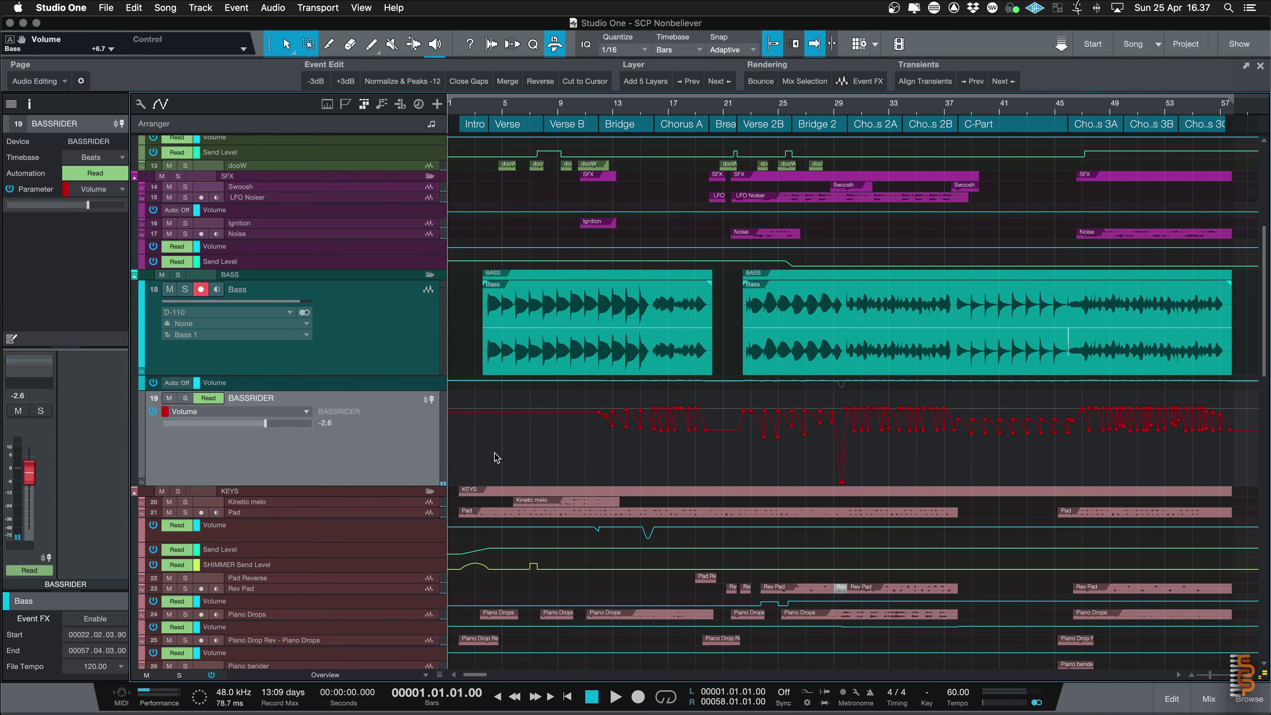
- Open the mixing console and bring the Bass and BASSRIDER channel faders into view
key(F3)
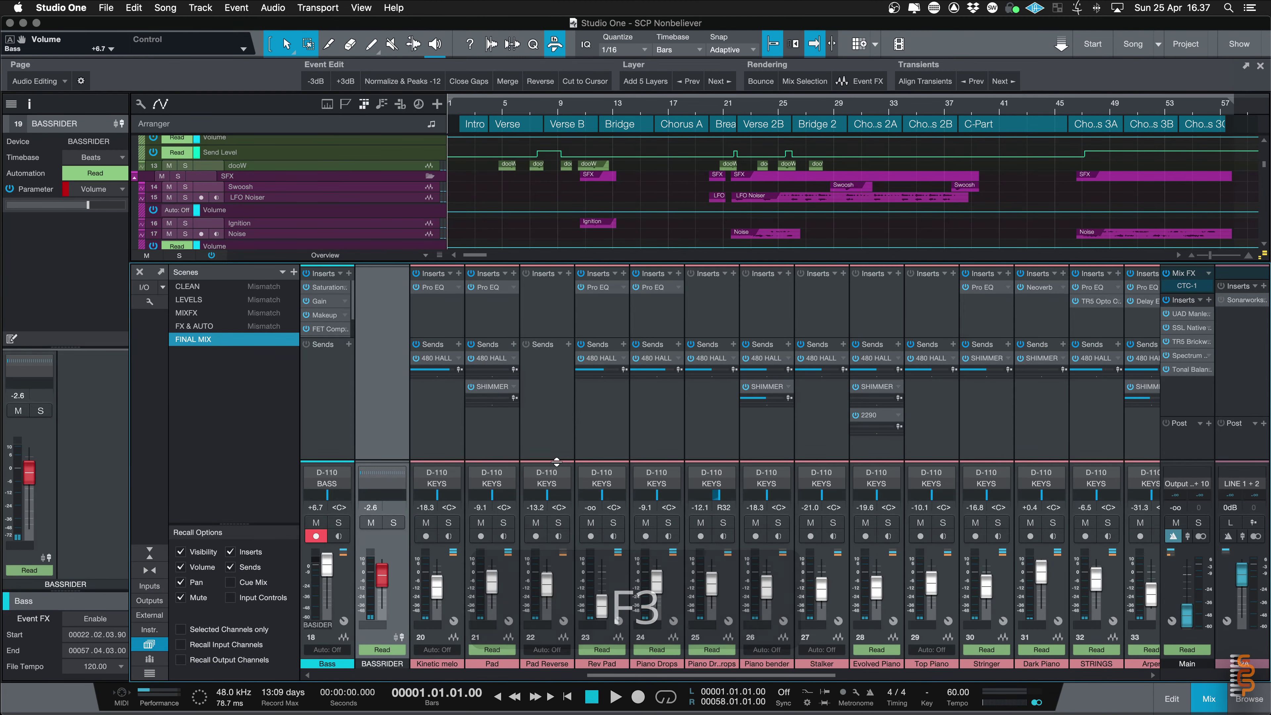
scroll(444, 434, left, 6)
click(688, 468)
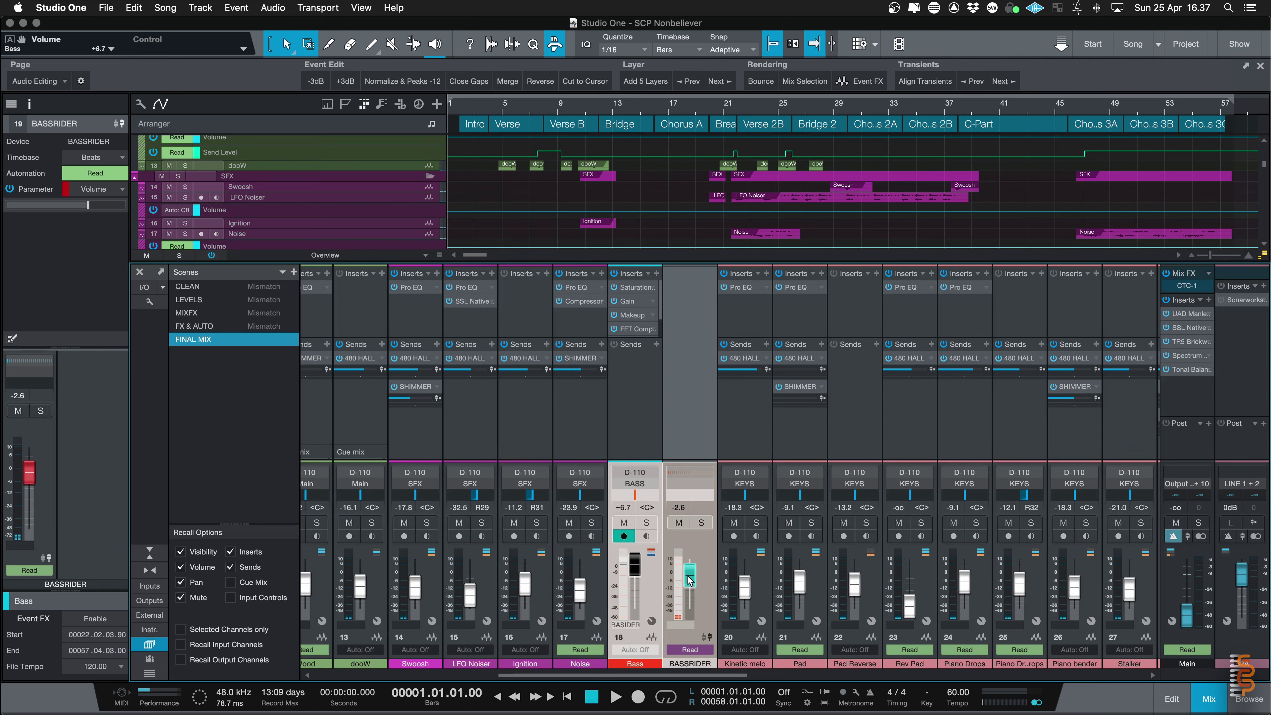
click(634, 573)
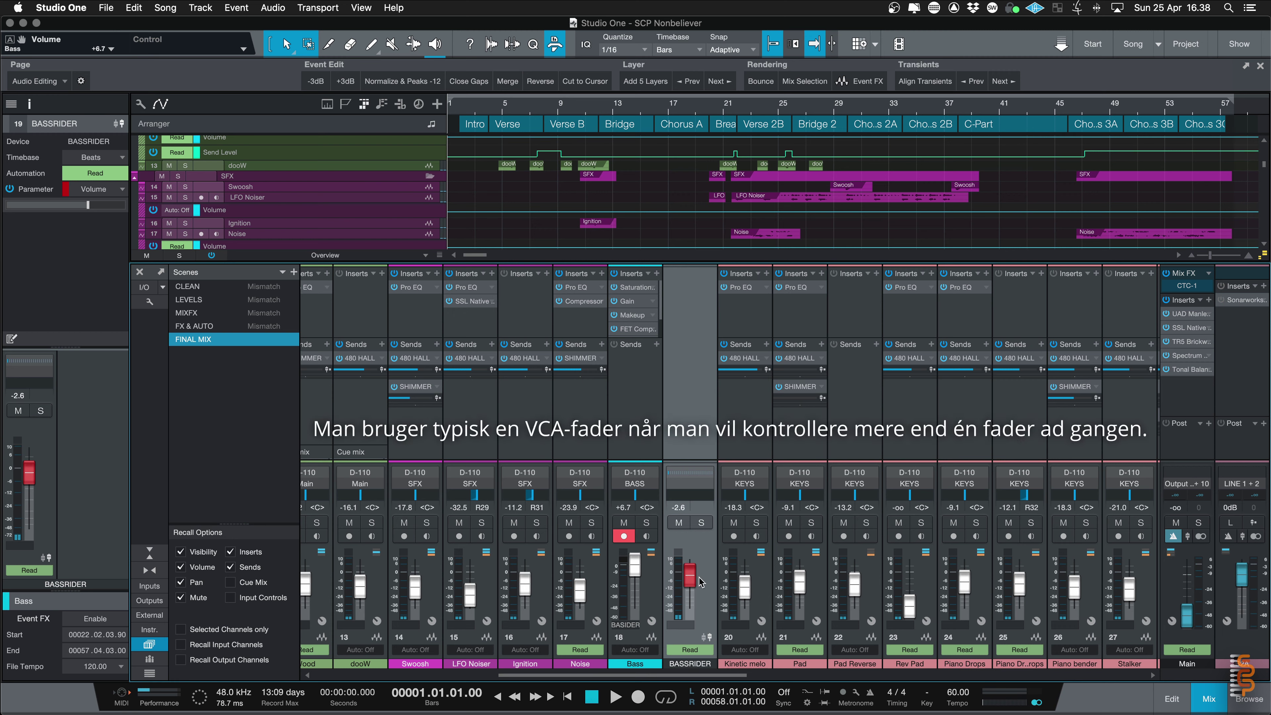
- Bring the BASSRIDER volume automation into view above the console and place the playhead at bar 12
scroll(664, 207, down, 10)
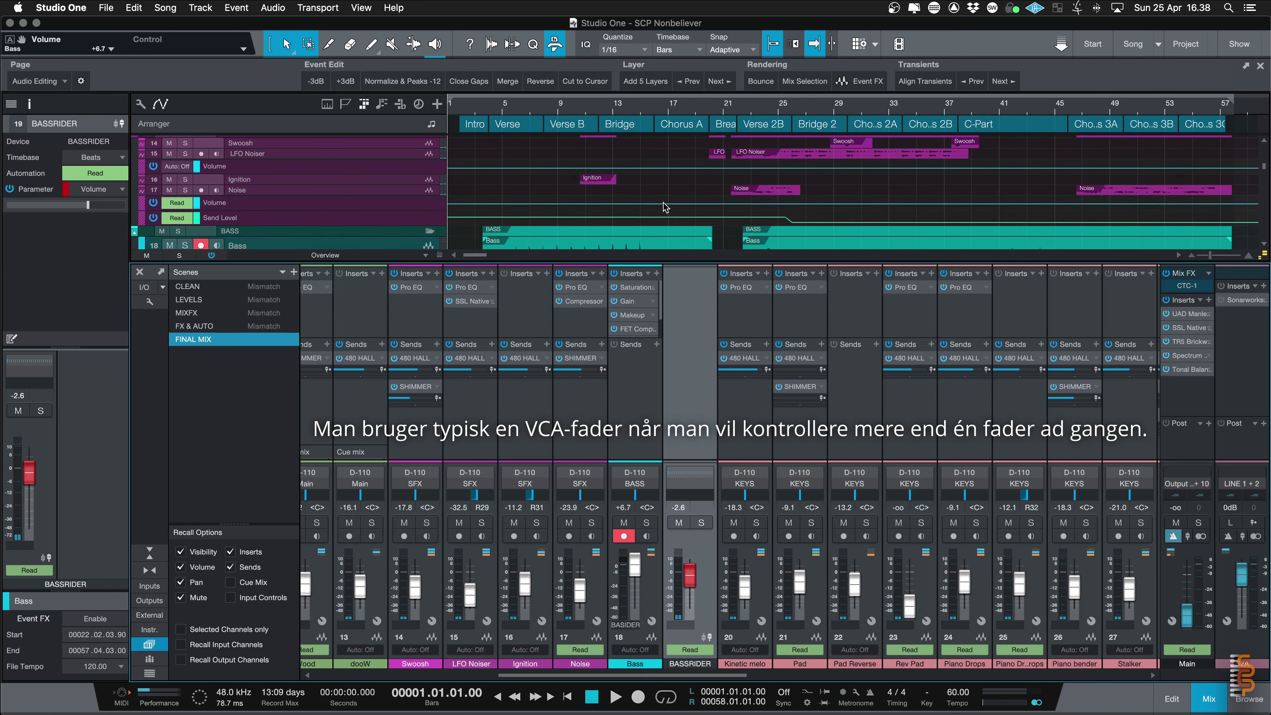
scroll(664, 206, down, 4)
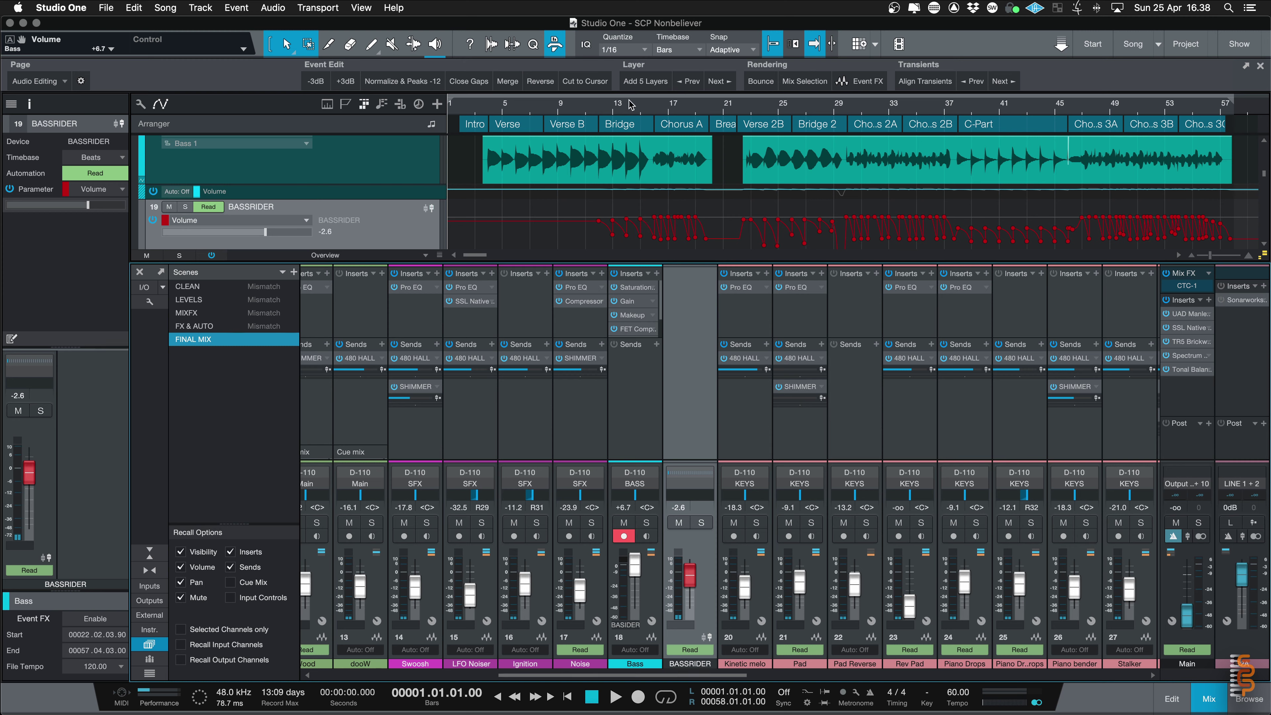
click(594, 111)
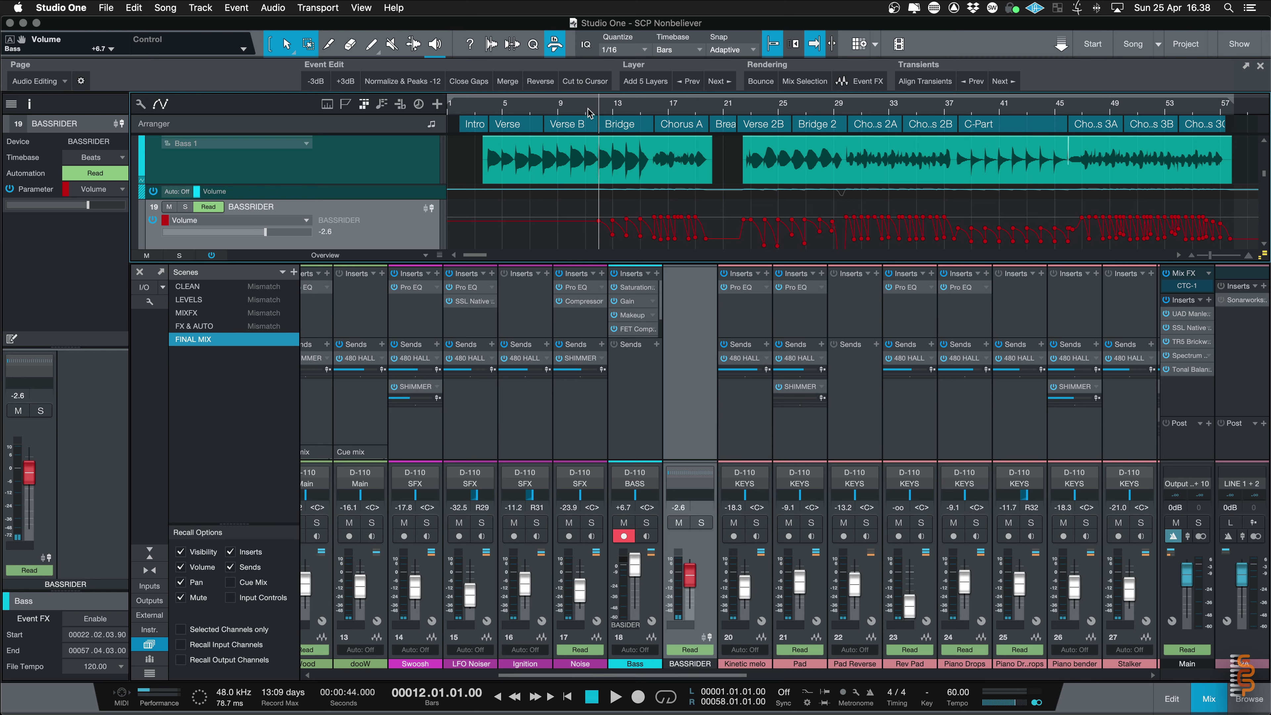
- Play the song from bar 12 to observe the BASSRIDER fader following its volume automation, and stop during the Bridge
key(space)
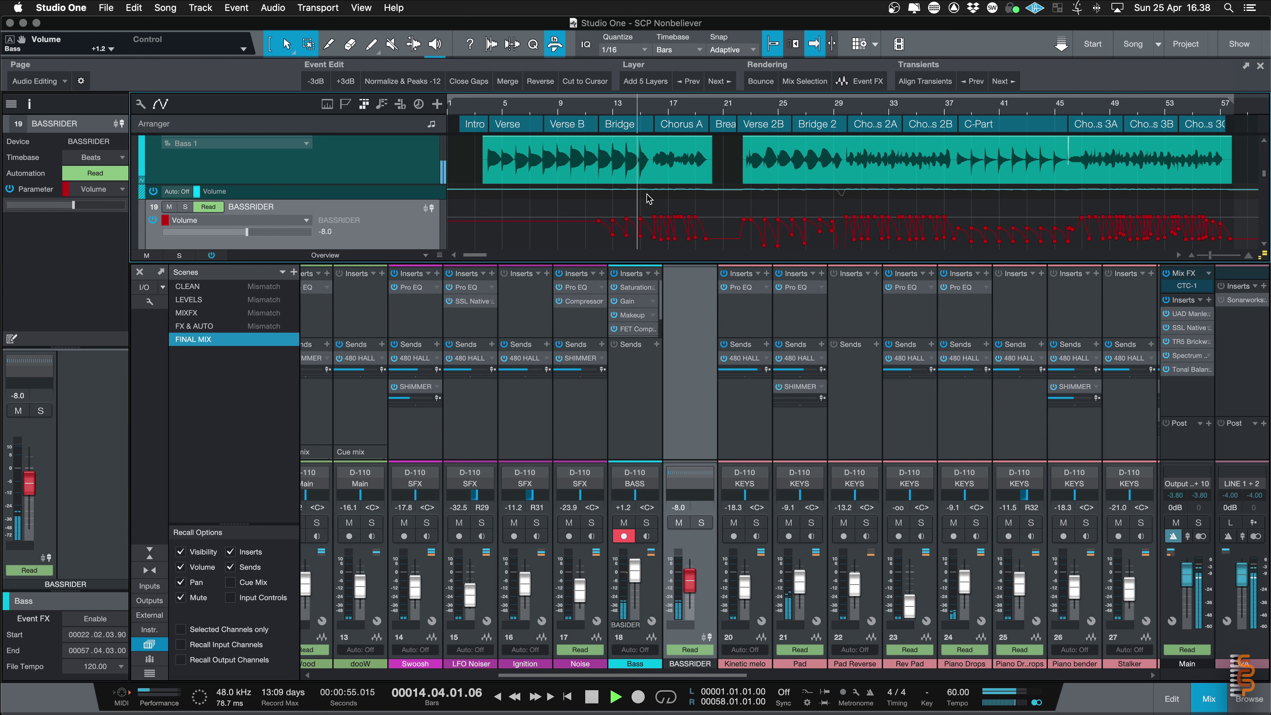
key(space)
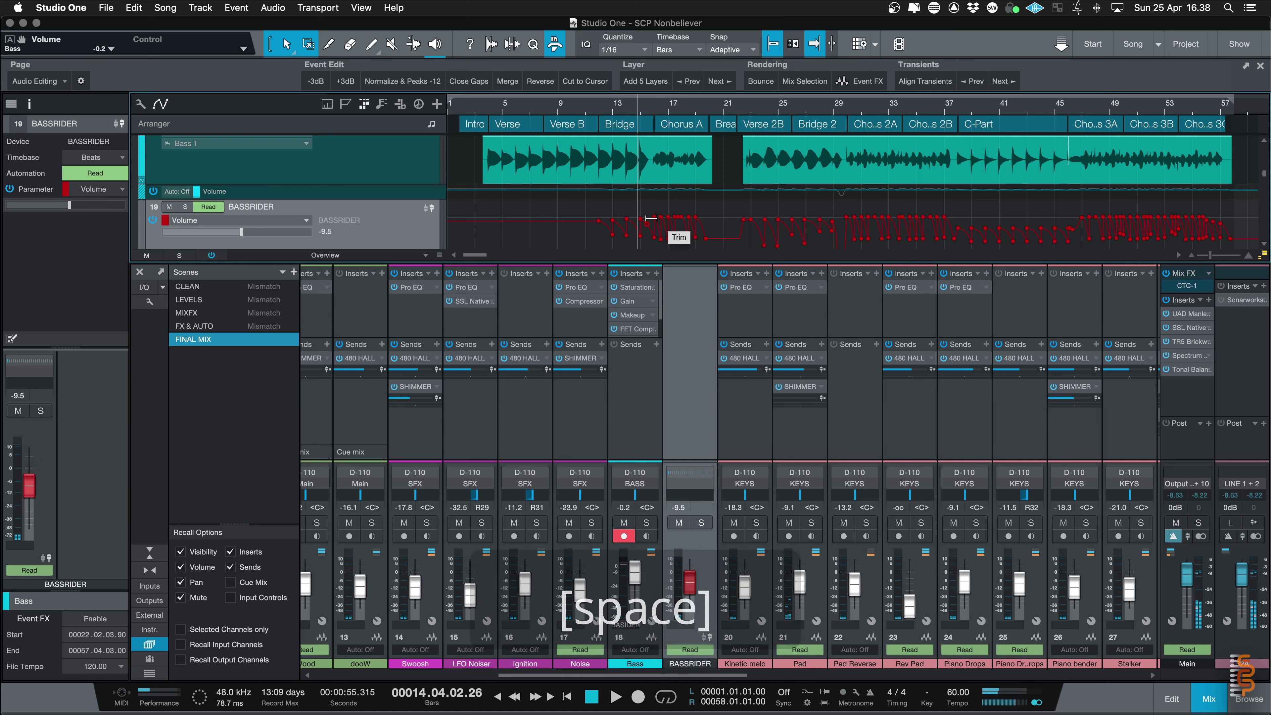
mouse_move(661, 245)
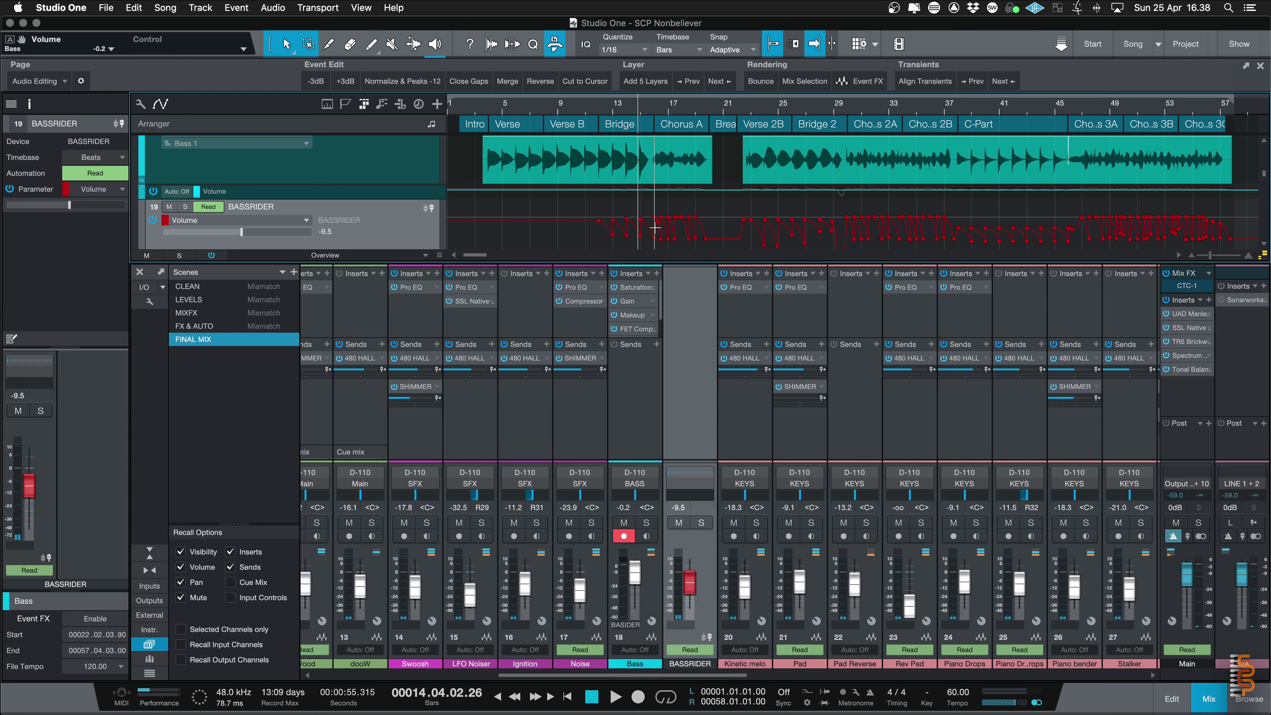
- Place the playhead at bar 13 and zoom in on the BASSRIDER volume automation beneath the bass waveform
click(616, 114)
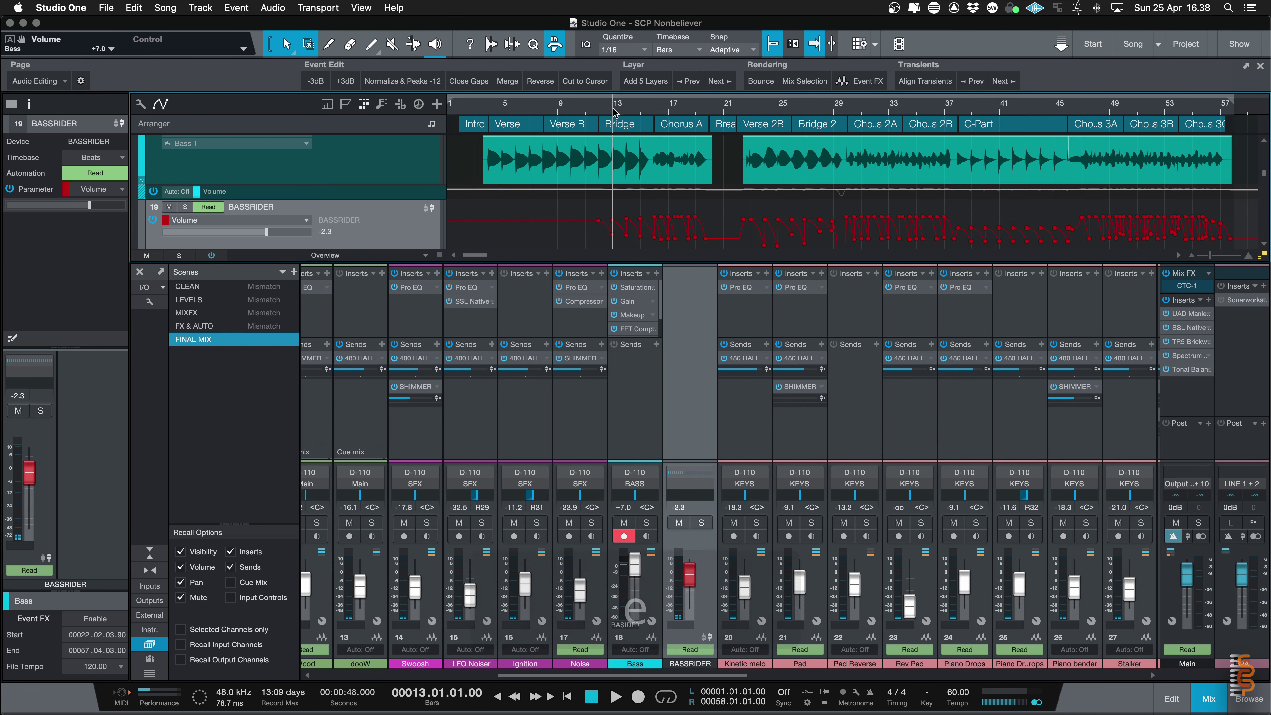
key(e)
key(e)
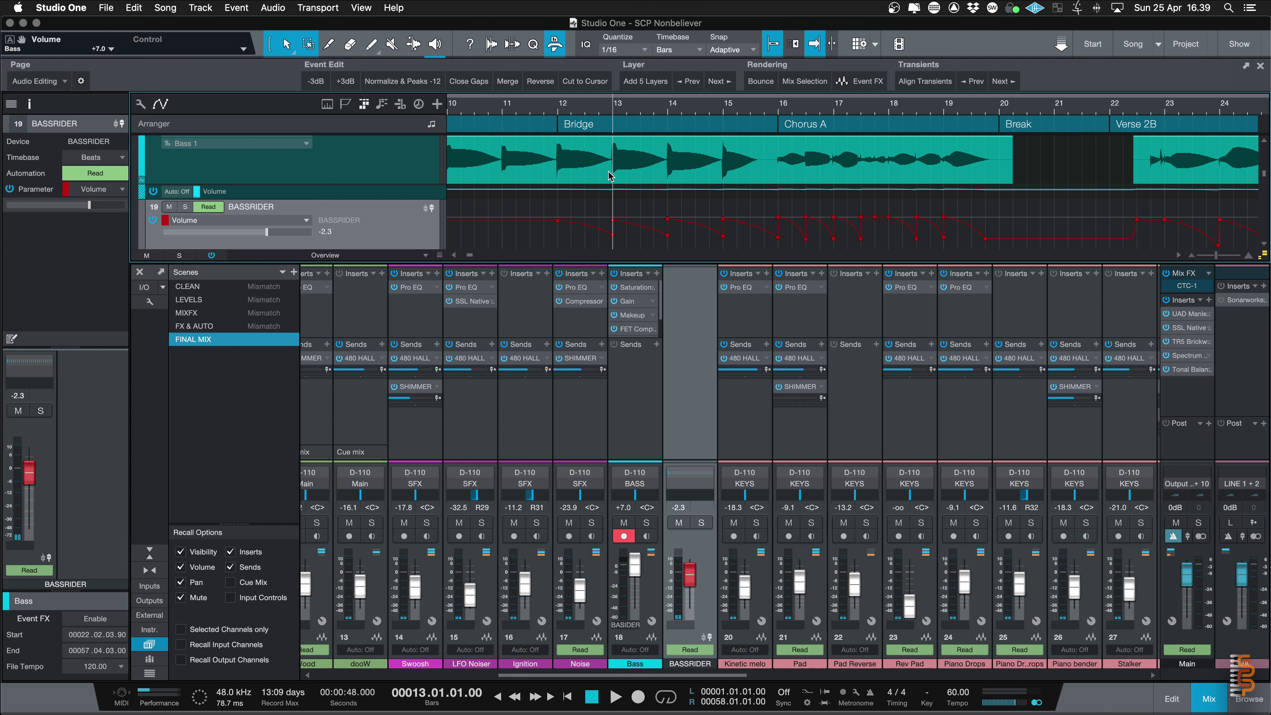
click(695, 223)
key(Delete)
- Examine the BASSRIDER volume curve against the bass waveform through to Chorus 3C and back to Verse B
drag(469, 255, 467, 255)
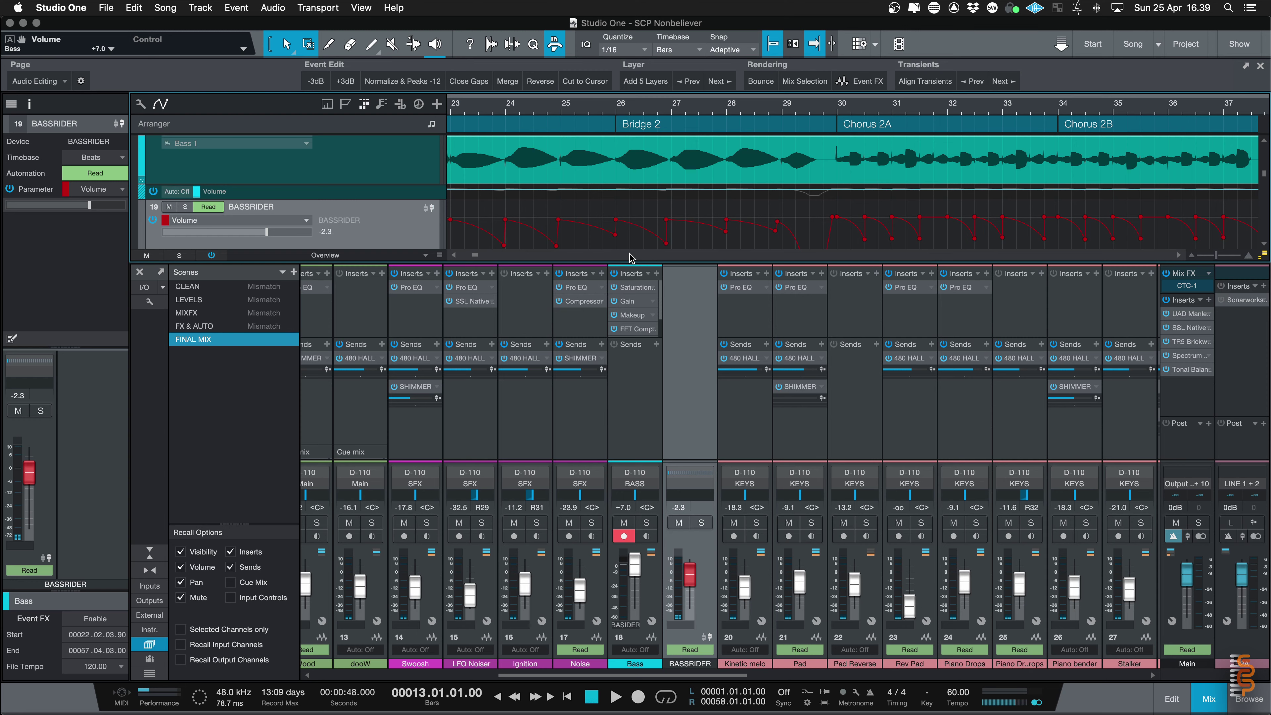
scroll(757, 235, left, 5)
scroll(758, 234, right, 5)
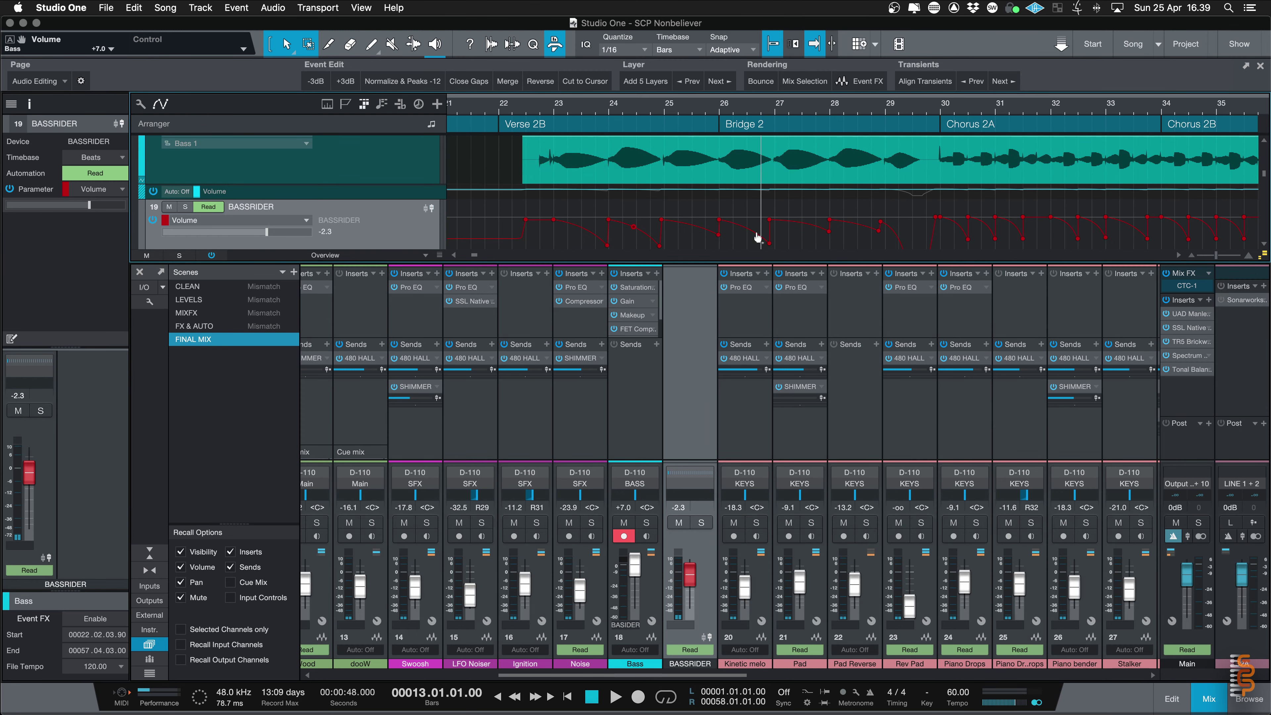
scroll(753, 233, right, 8)
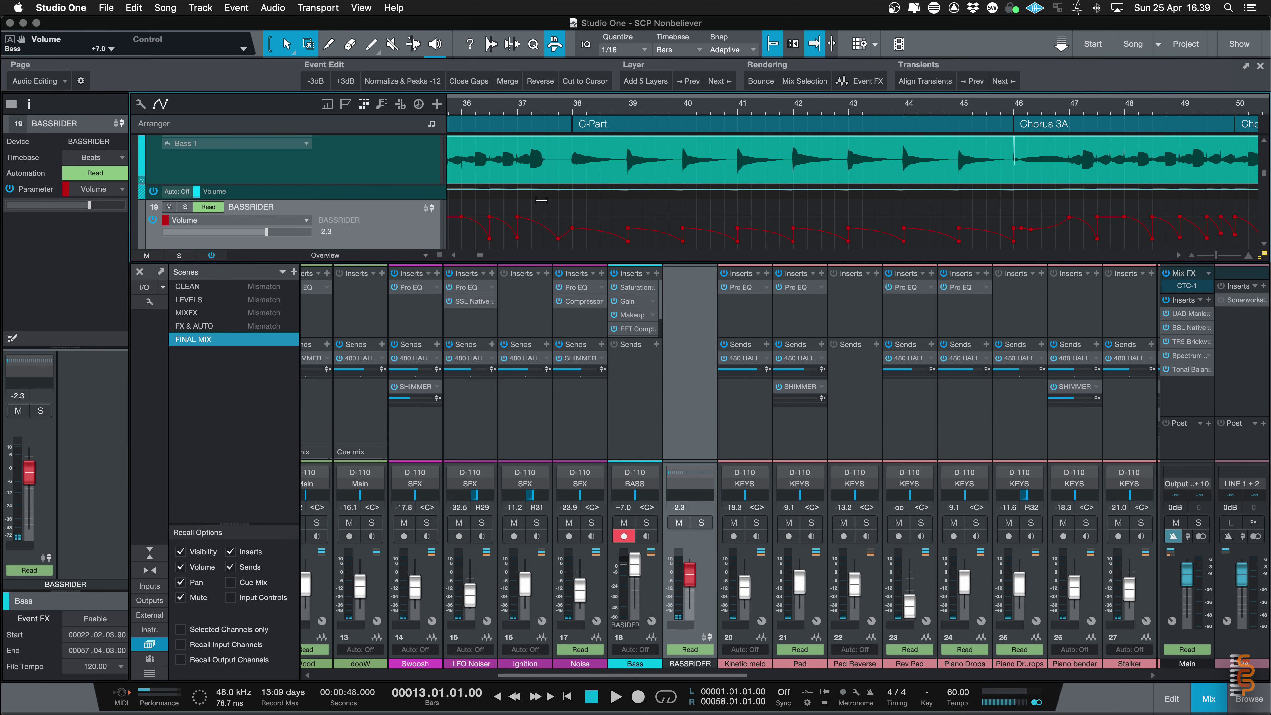
click(564, 232)
scroll(1008, 235, right, 5)
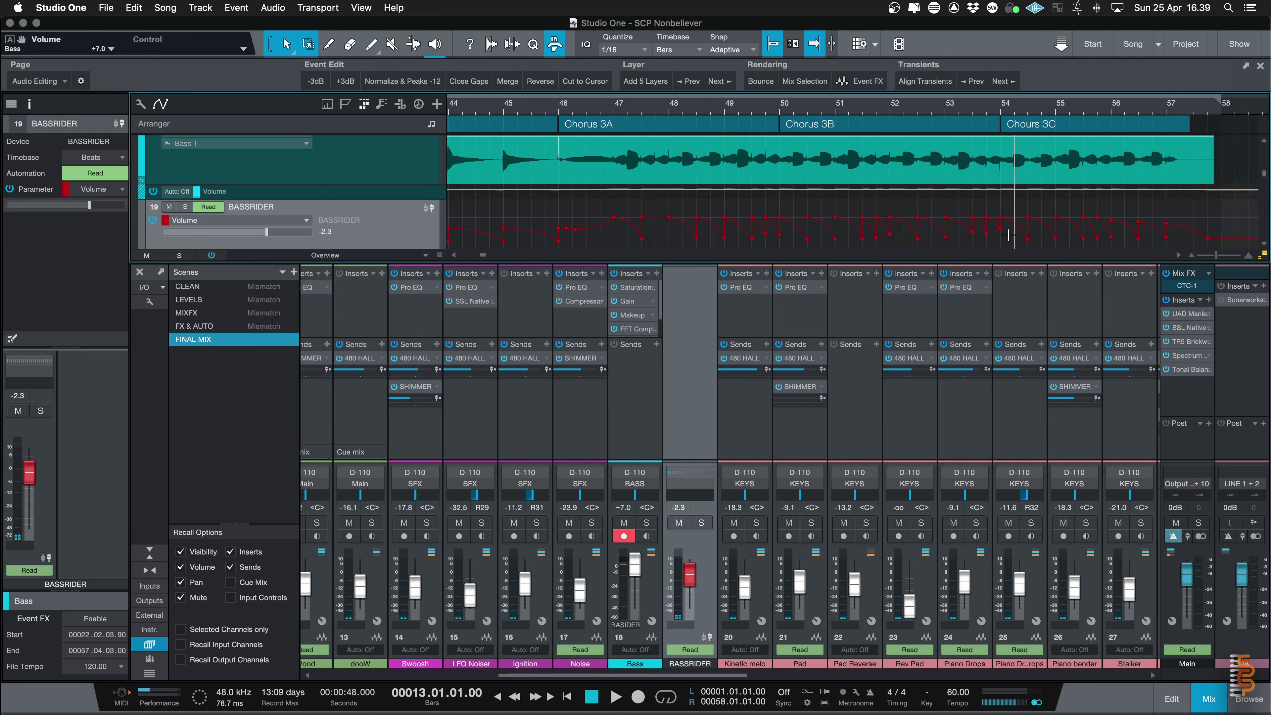
scroll(1008, 236, left, 10)
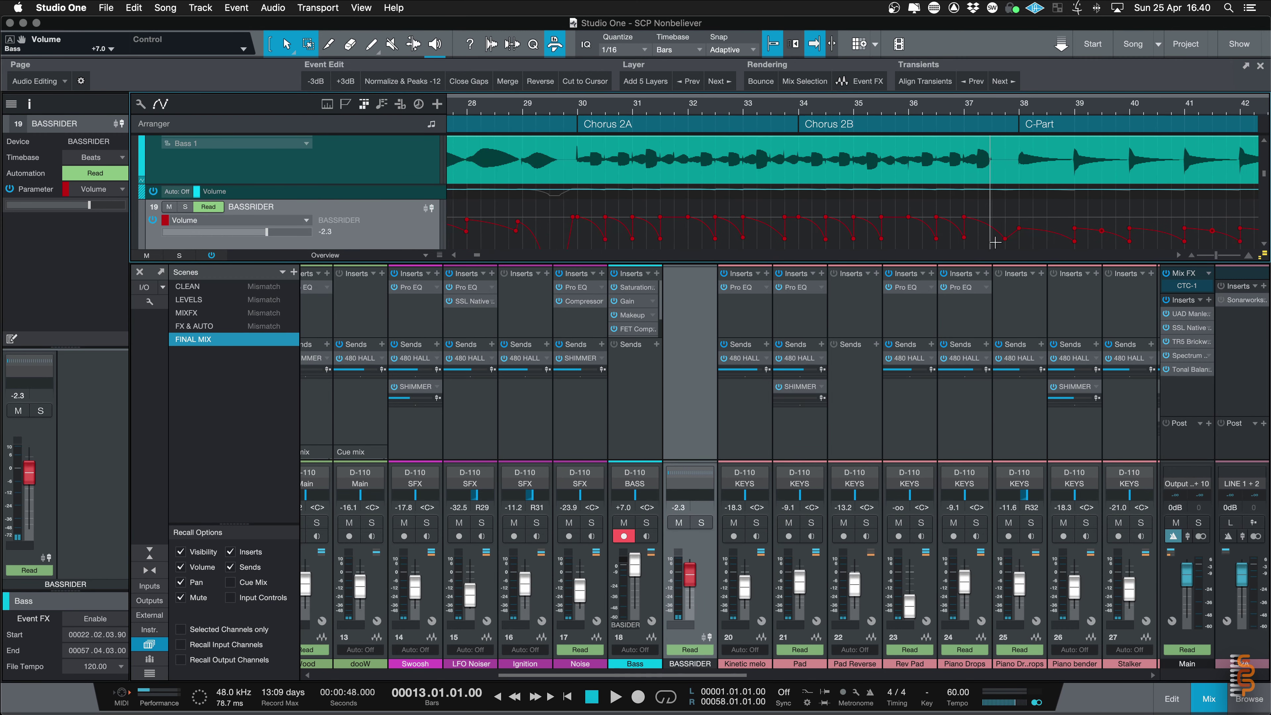
scroll(994, 242, left, 8)
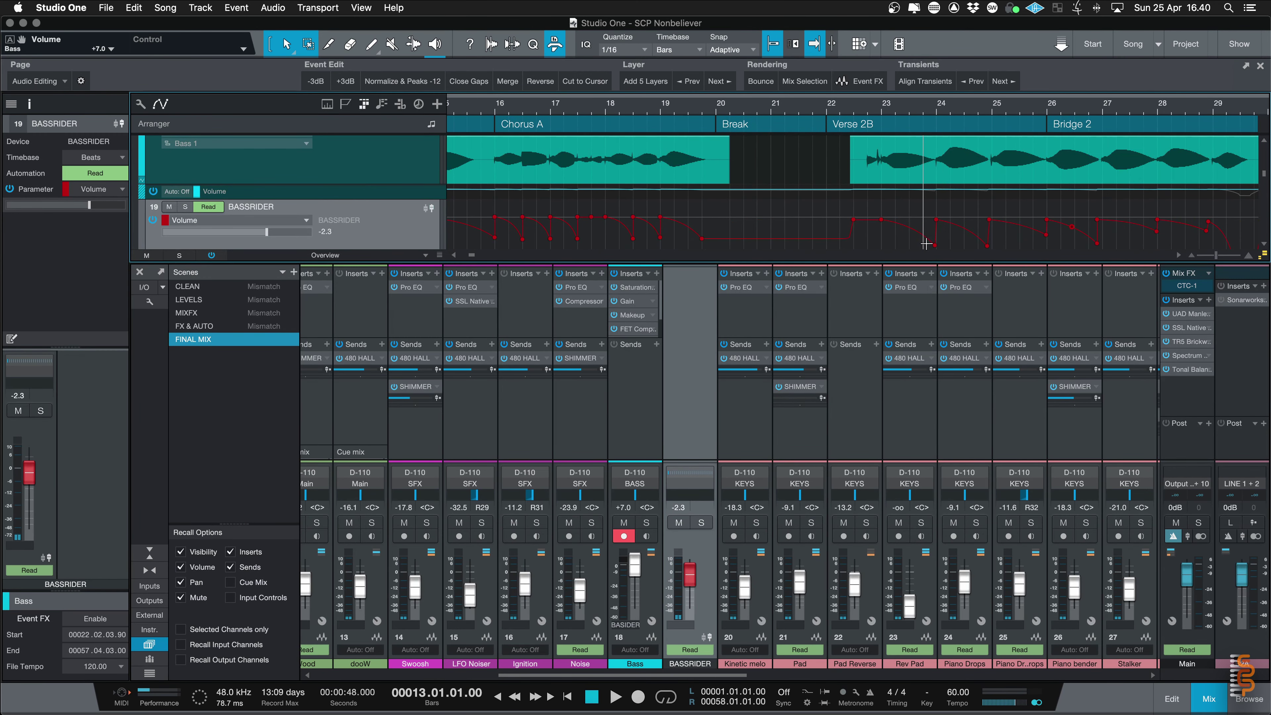
scroll(925, 244, left, 6)
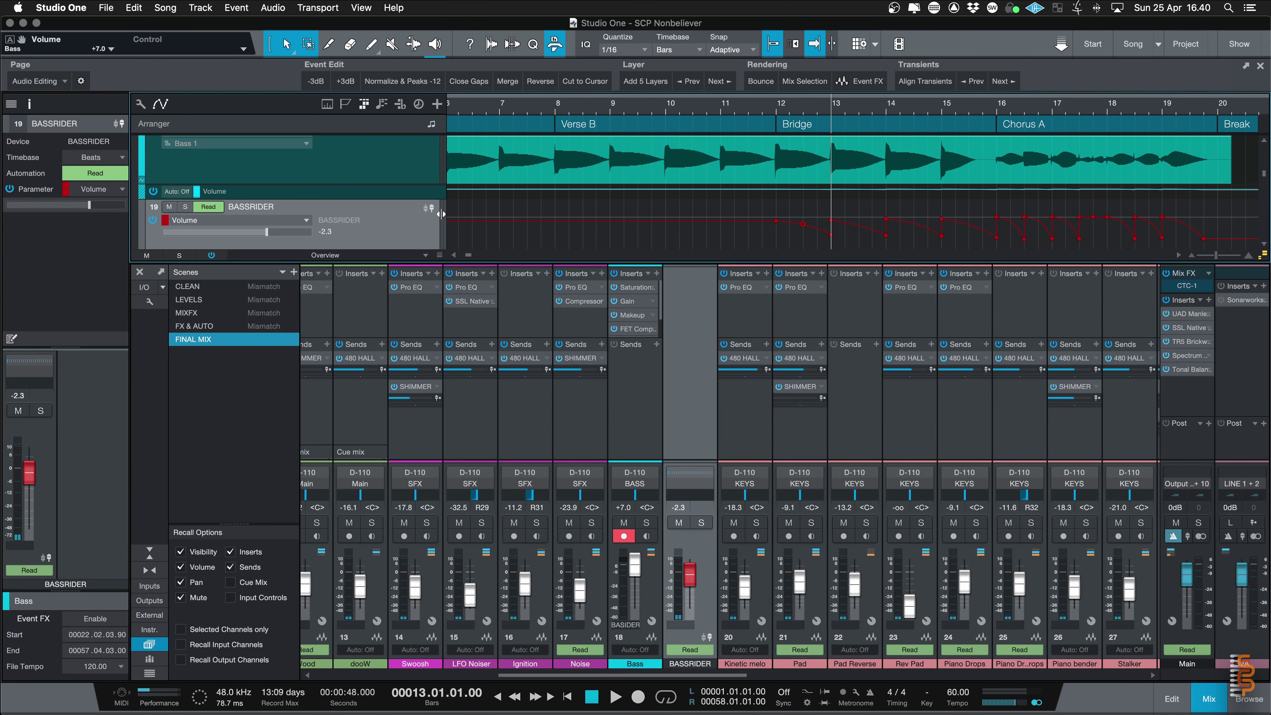
- Hide the console, enlarge the Pad track and its SHIMMER Send Level lane, and solo Pad with the playhead at bar 2
key(F3)
key(Home)
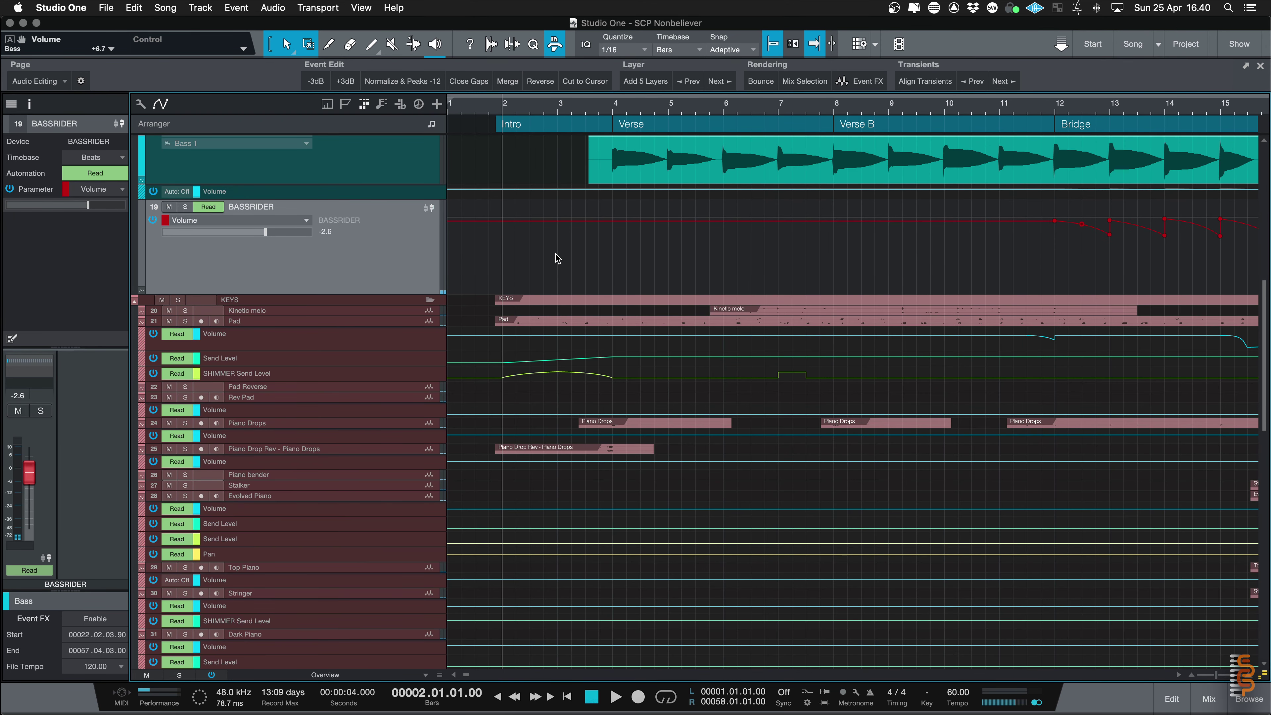
click(367, 322)
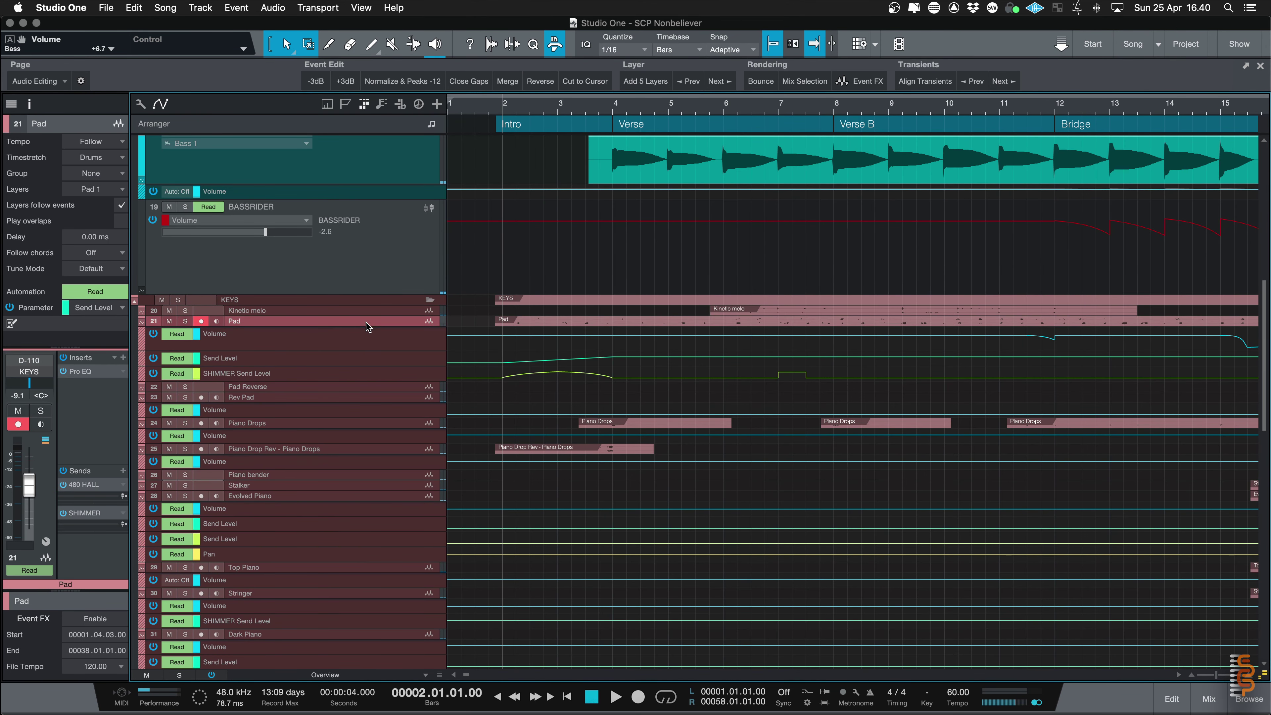
drag(366, 323, 362, 470)
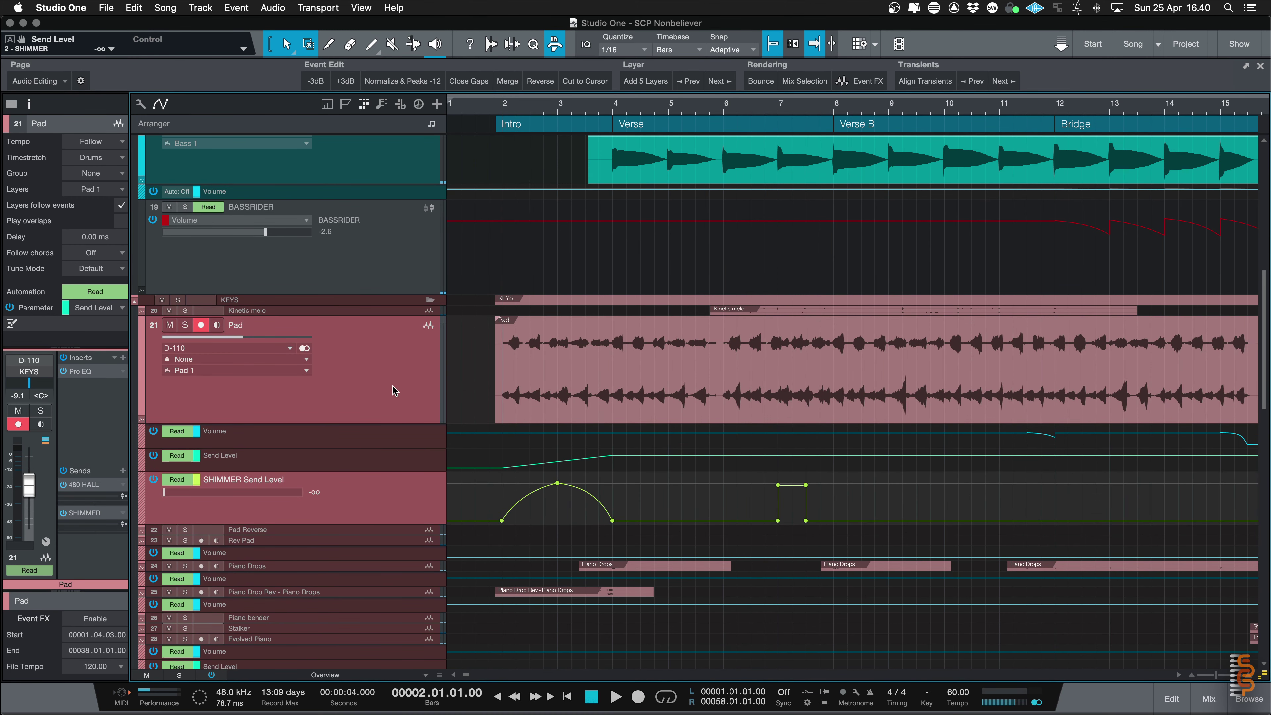
click(183, 325)
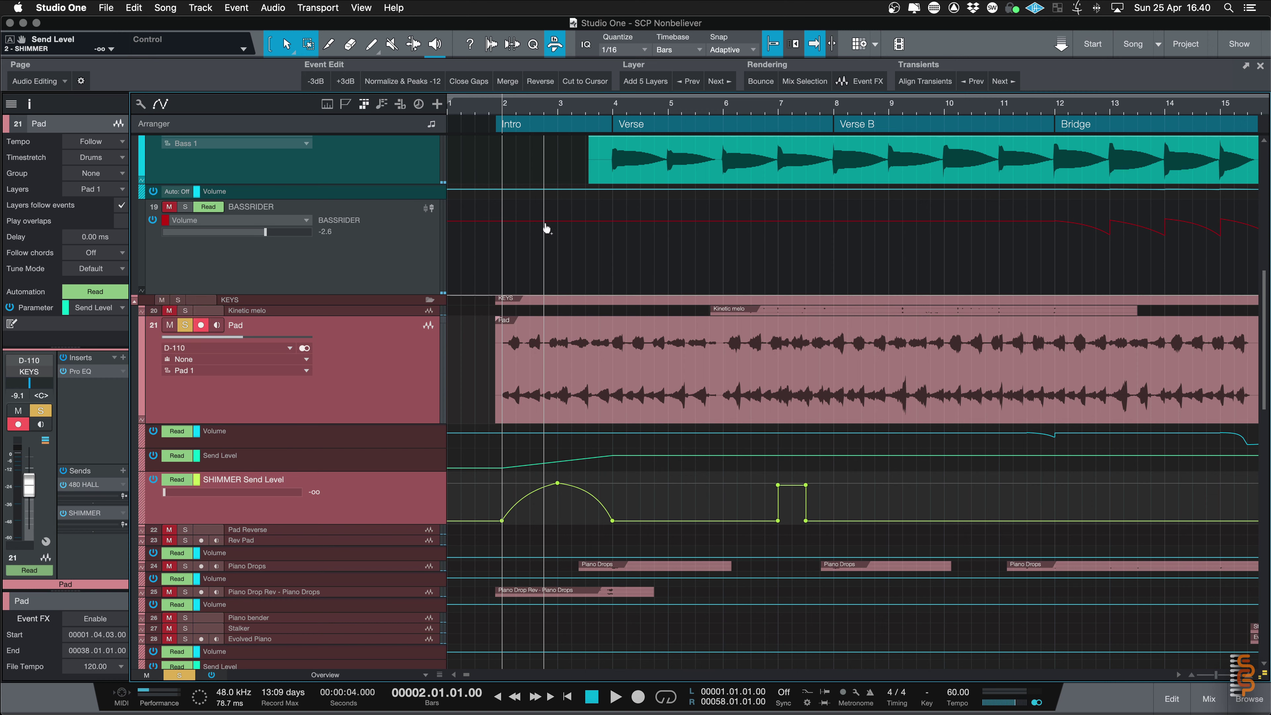
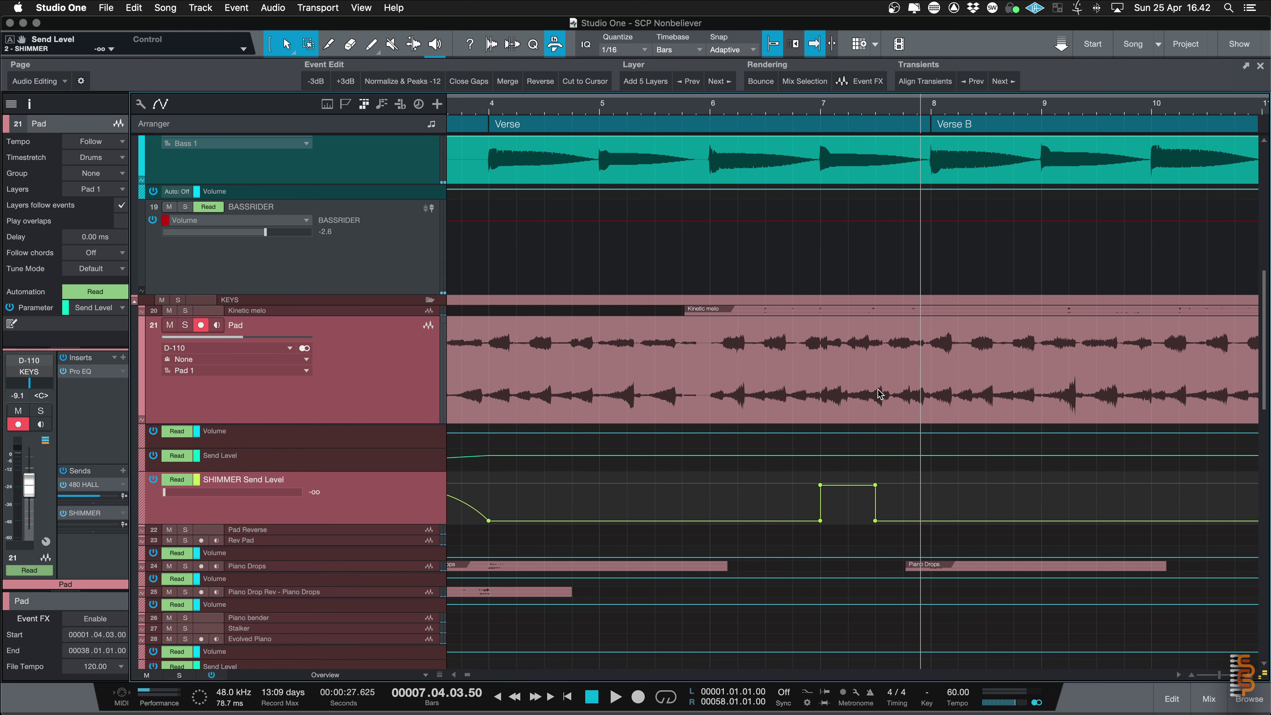
- Enlarge the SARA track in the VOCALS folder and select its first audio event, which spans the Verse to Chorus A
key(w)
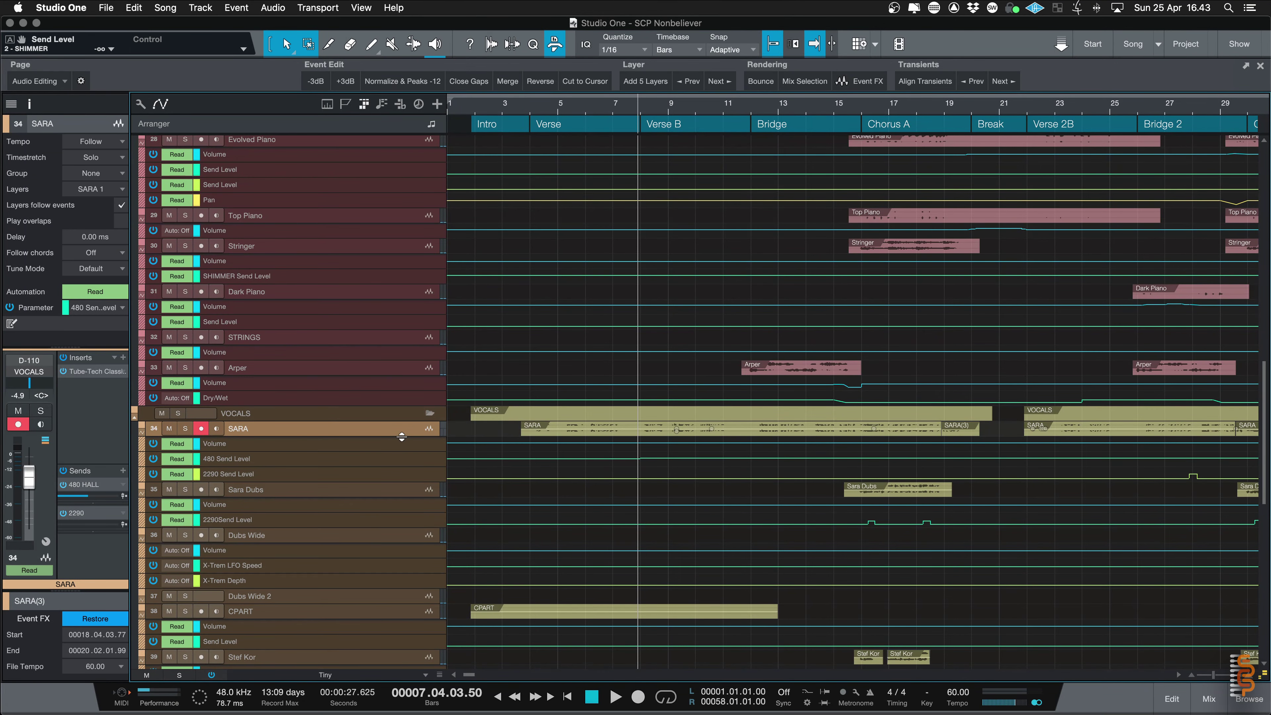
drag(401, 437, 398, 496)
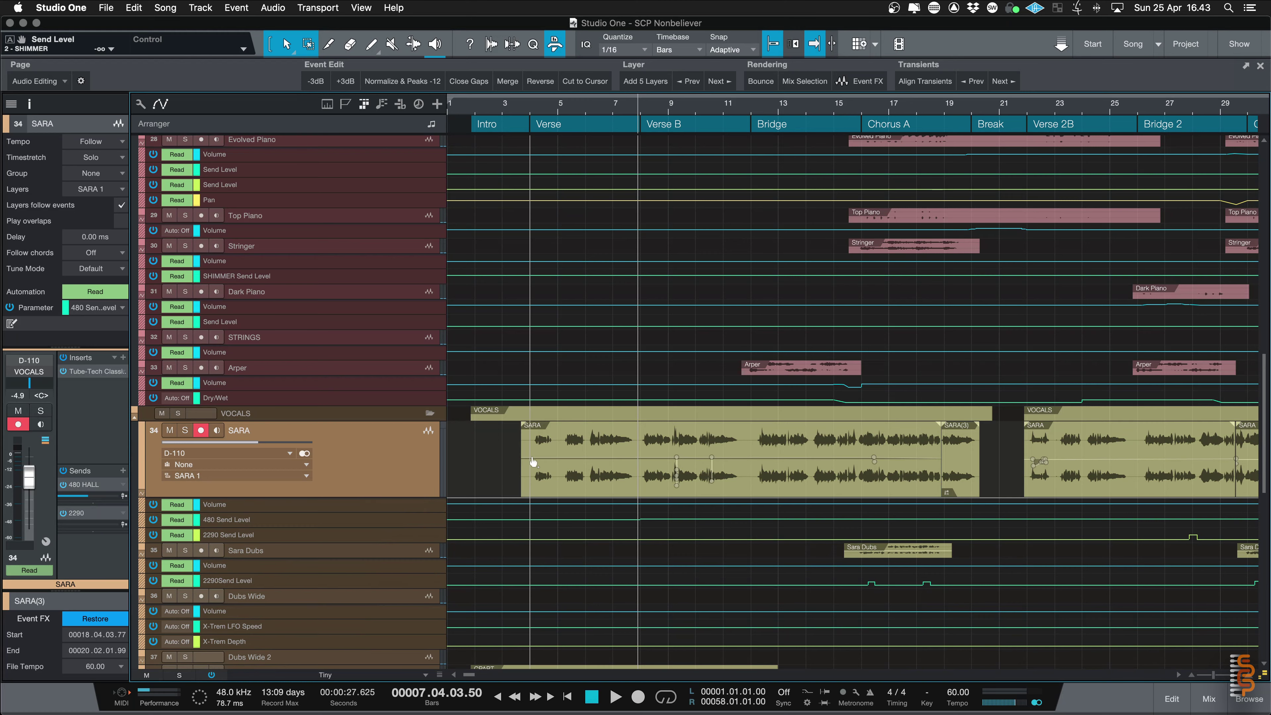
click(658, 478)
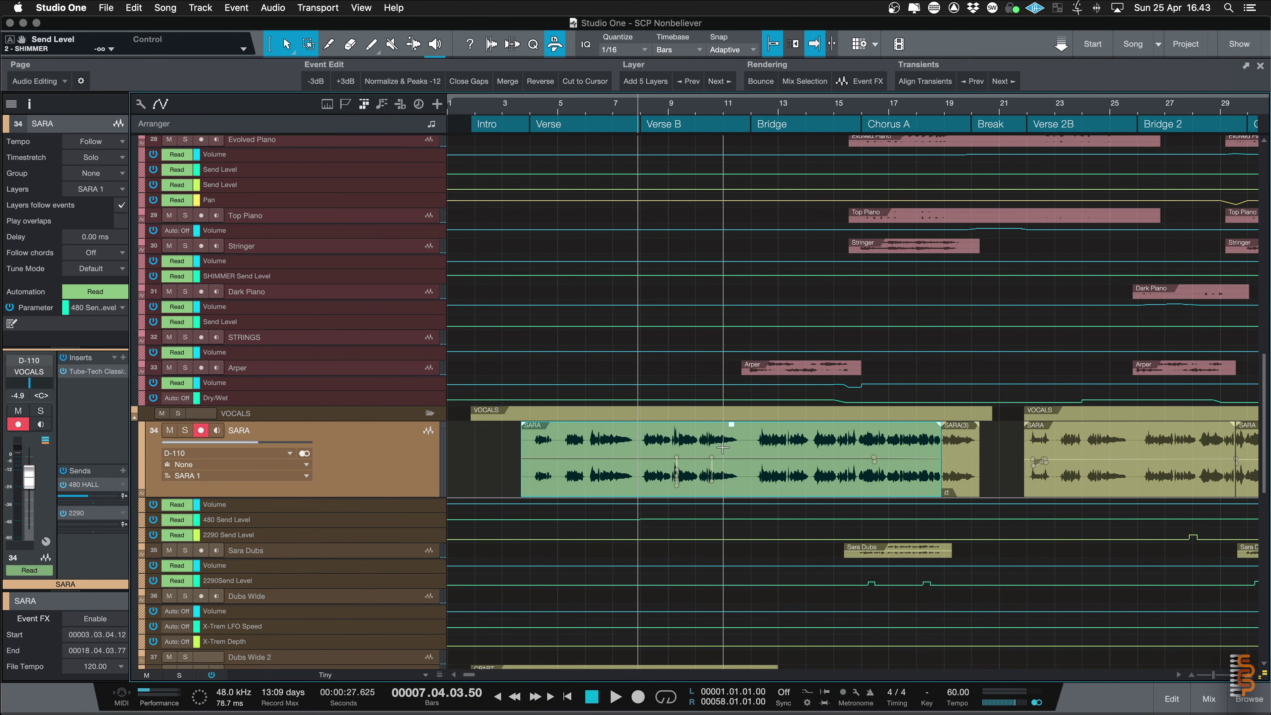
- Place the playhead at bar 9 and magnify the SARA event around its first gain envelope dips
click(666, 116)
key(e)
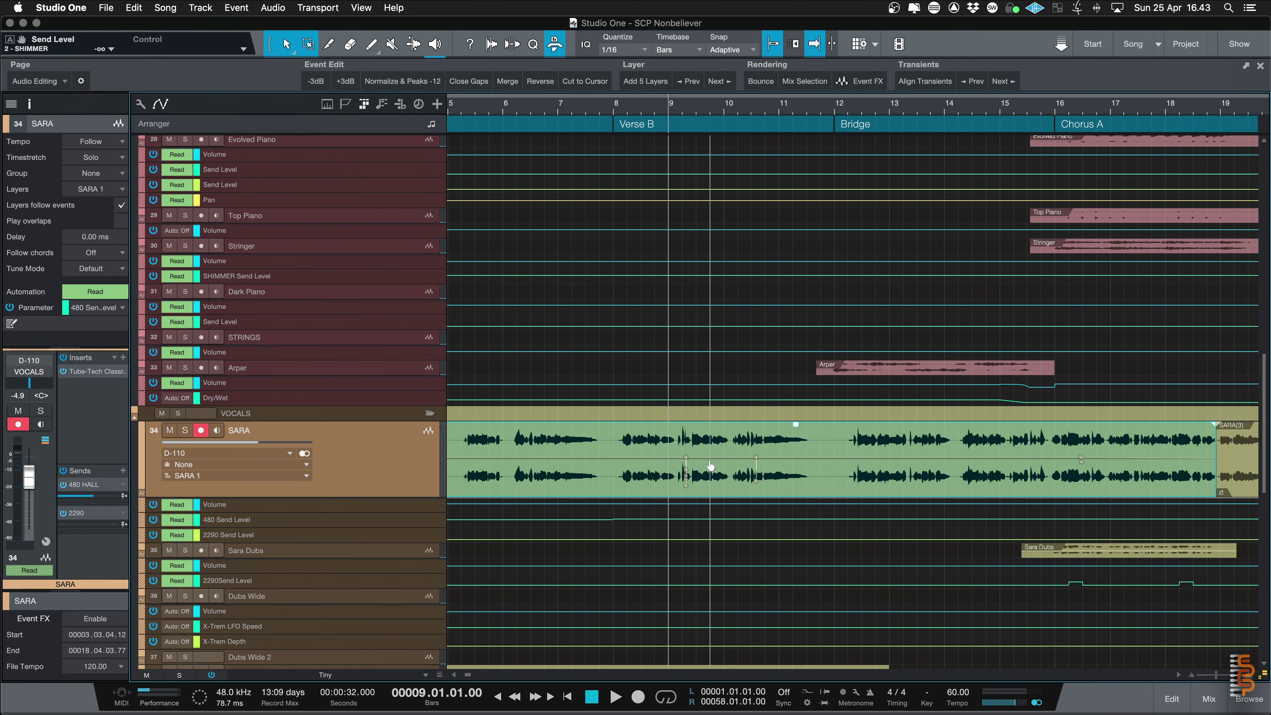
key(e)
key(e)
key(e)
key(e)
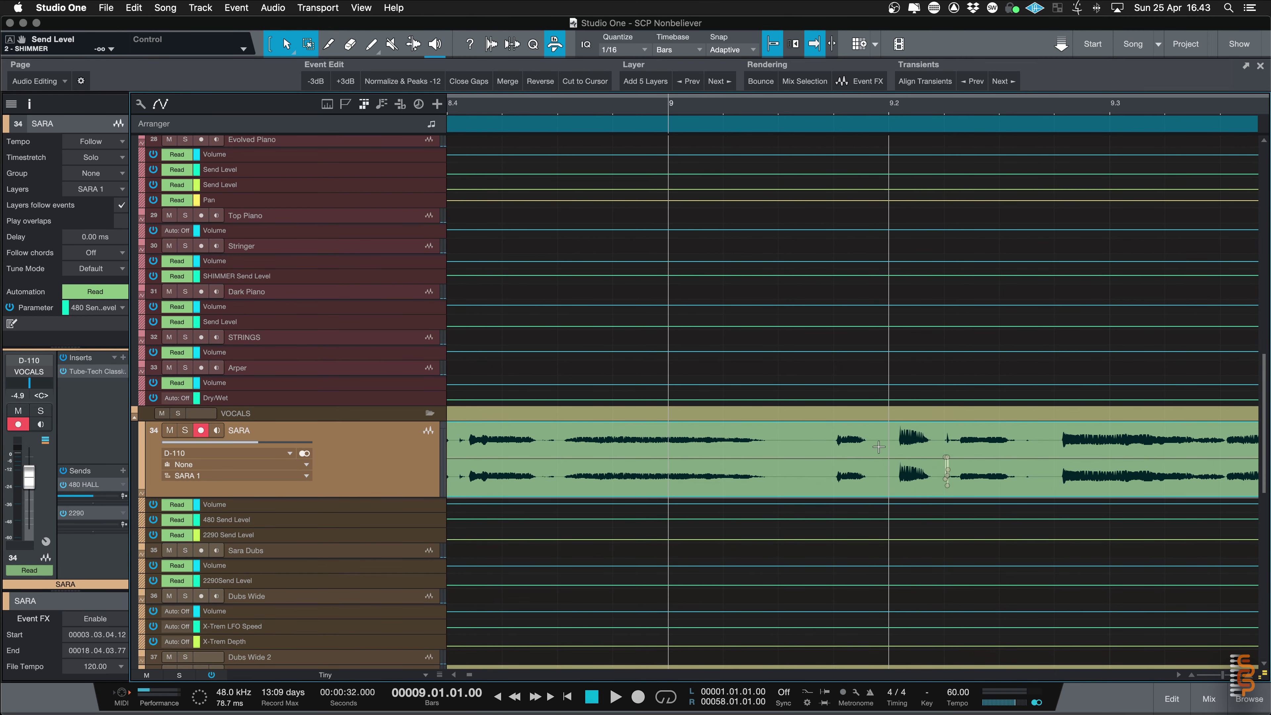
- Move the playhead to 9.2 and zoom in until the individual gain envelope dips on the SARA event can be inspected
click(944, 351)
scroll(940, 341, right, 5)
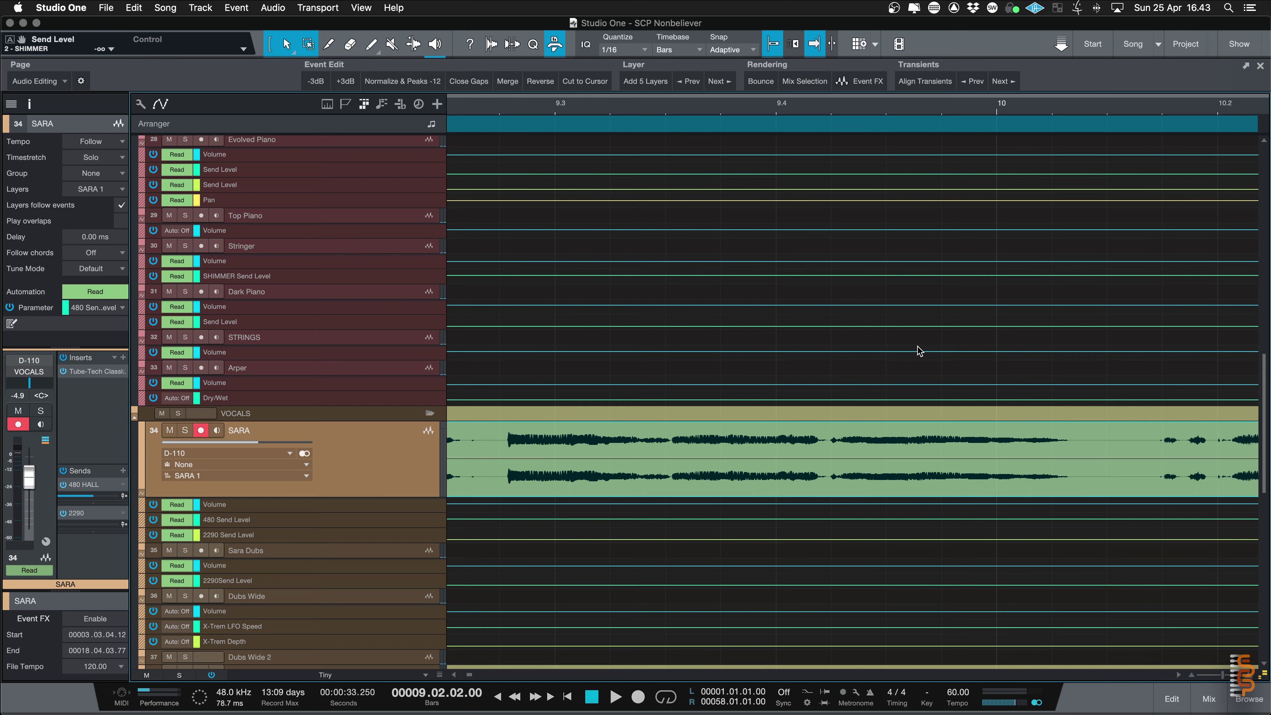
key(e)
key(e)
key(e)
key(e)
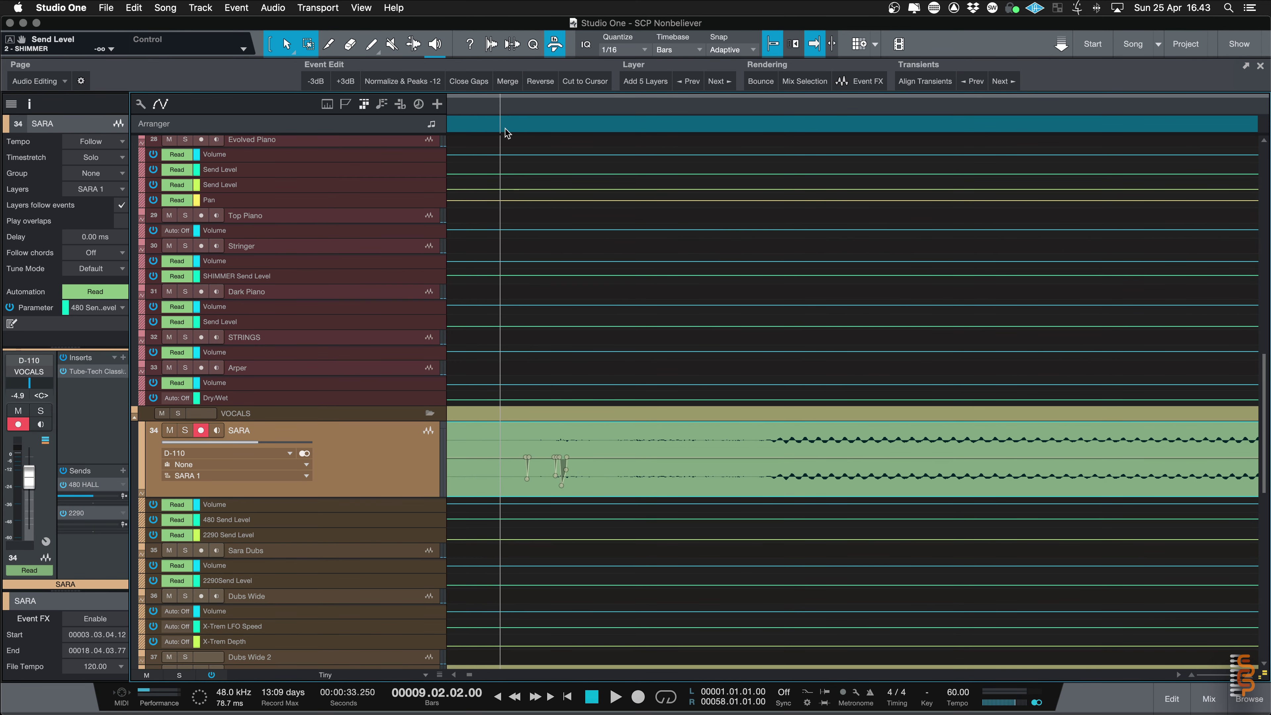
key(e)
key(e)
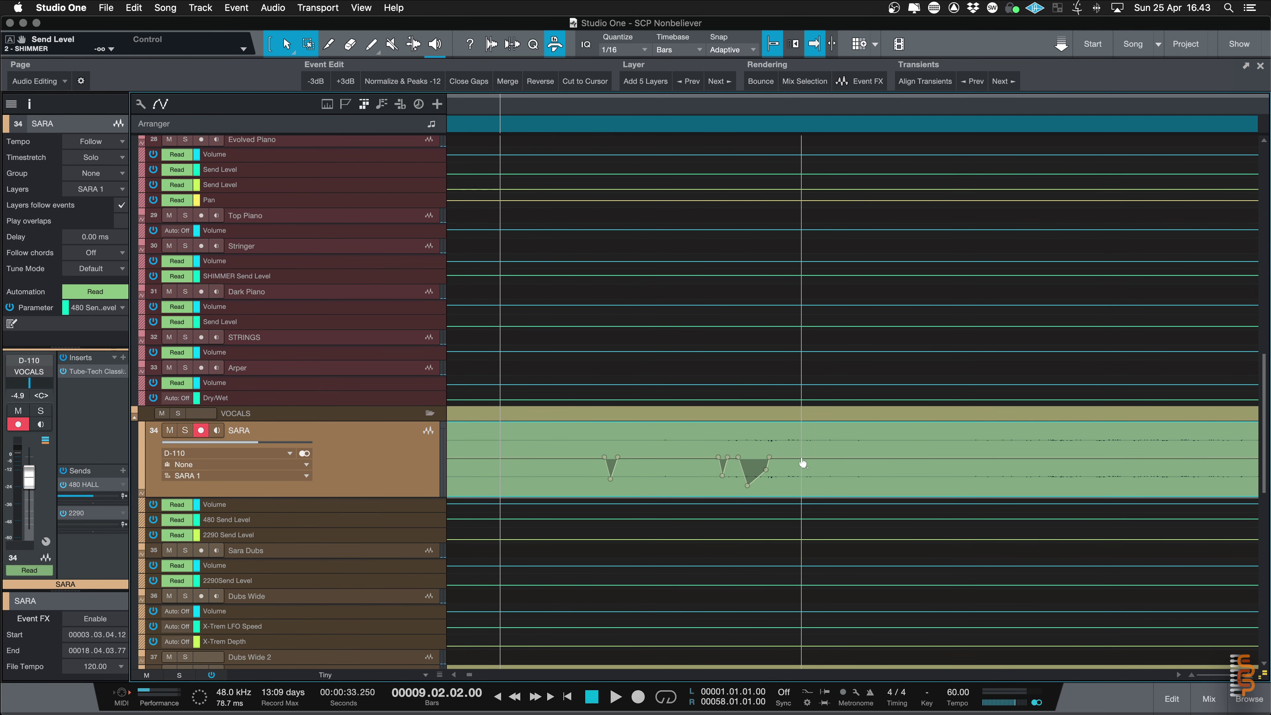
- Zoom back out and play the SARA vocal from 9.2 through the gain envelope dips to hear their effect
key(w)
key(w)
key(w)
key(w)
key(w)
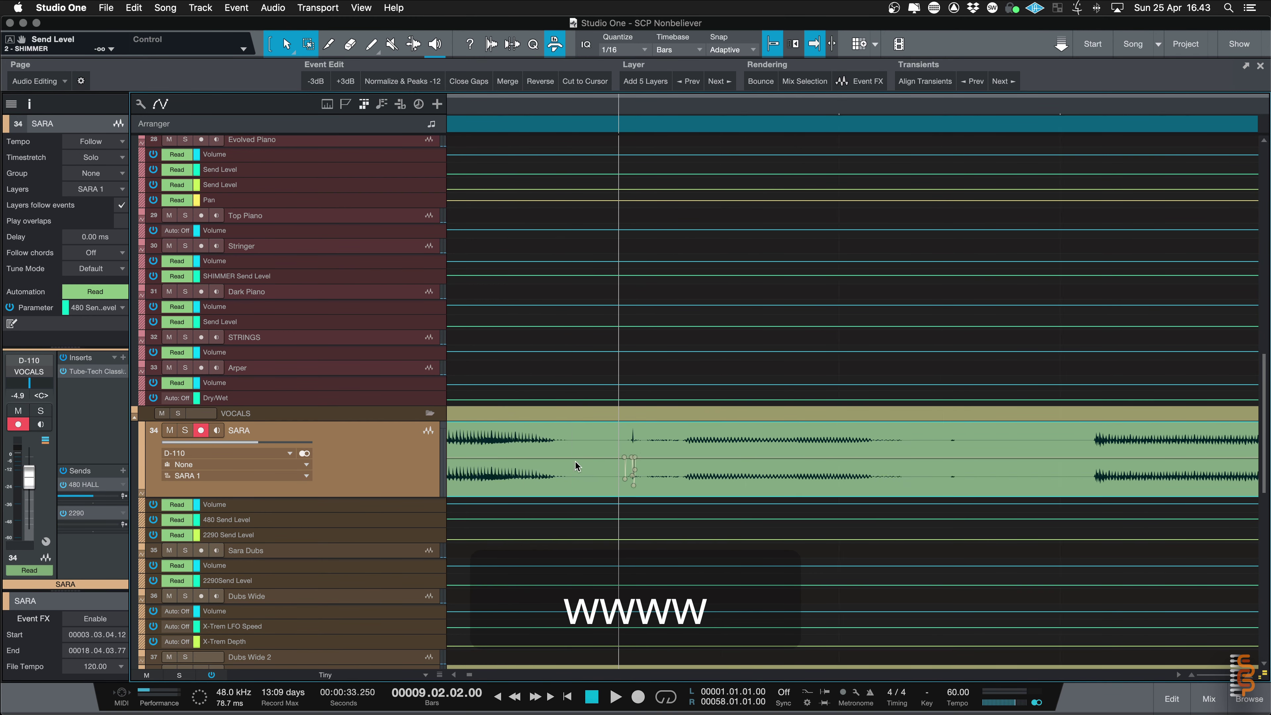
key(w)
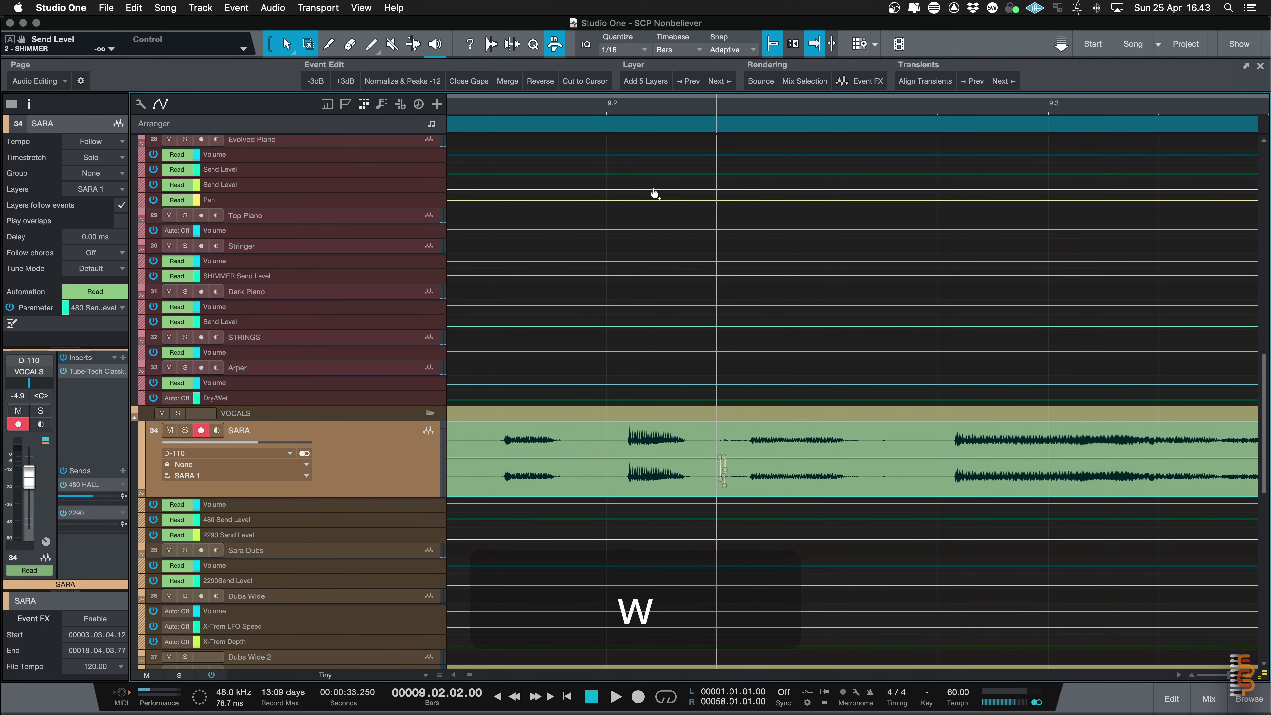
click(606, 103)
key(space)
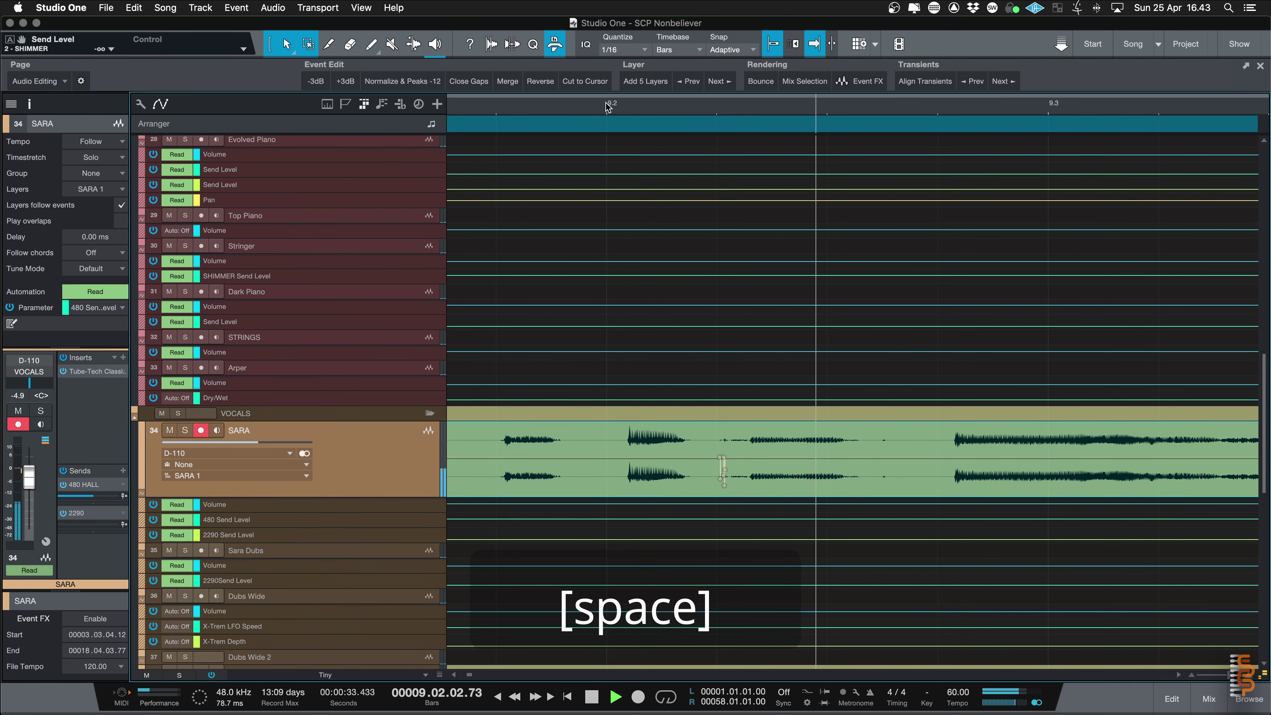
key(space)
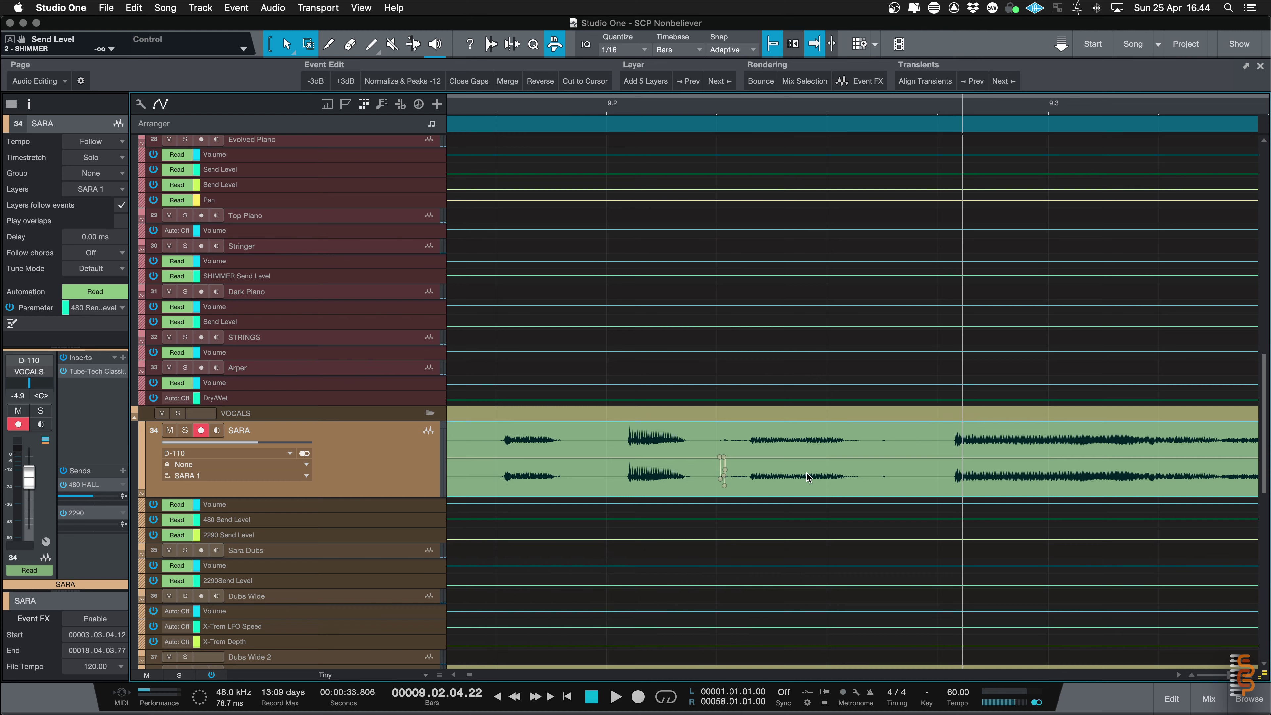
- Place the playhead at 10.3 and zoom in on the next gain envelope dip in the SARA event
key(w)
key(w)
key(w)
key(w)
key(w)
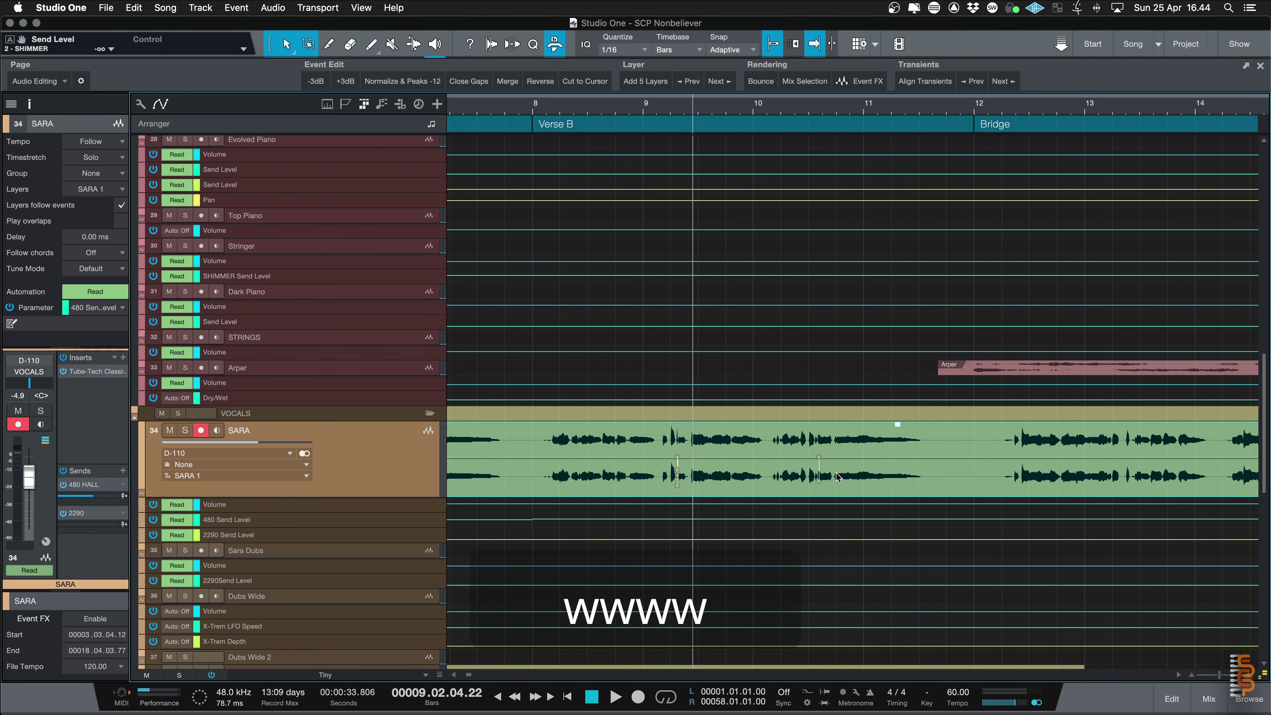
click(813, 108)
key(e)
key(e)
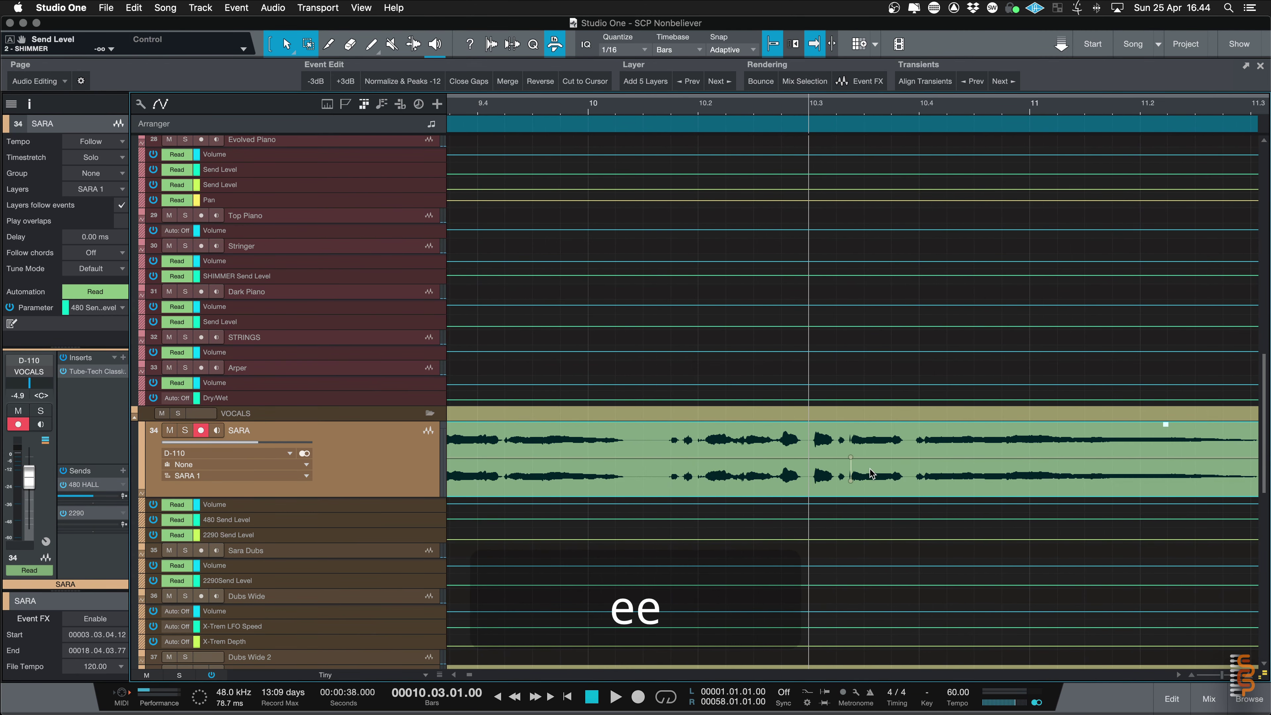
key(e)
key(e)
scroll(1014, 471, right, 10)
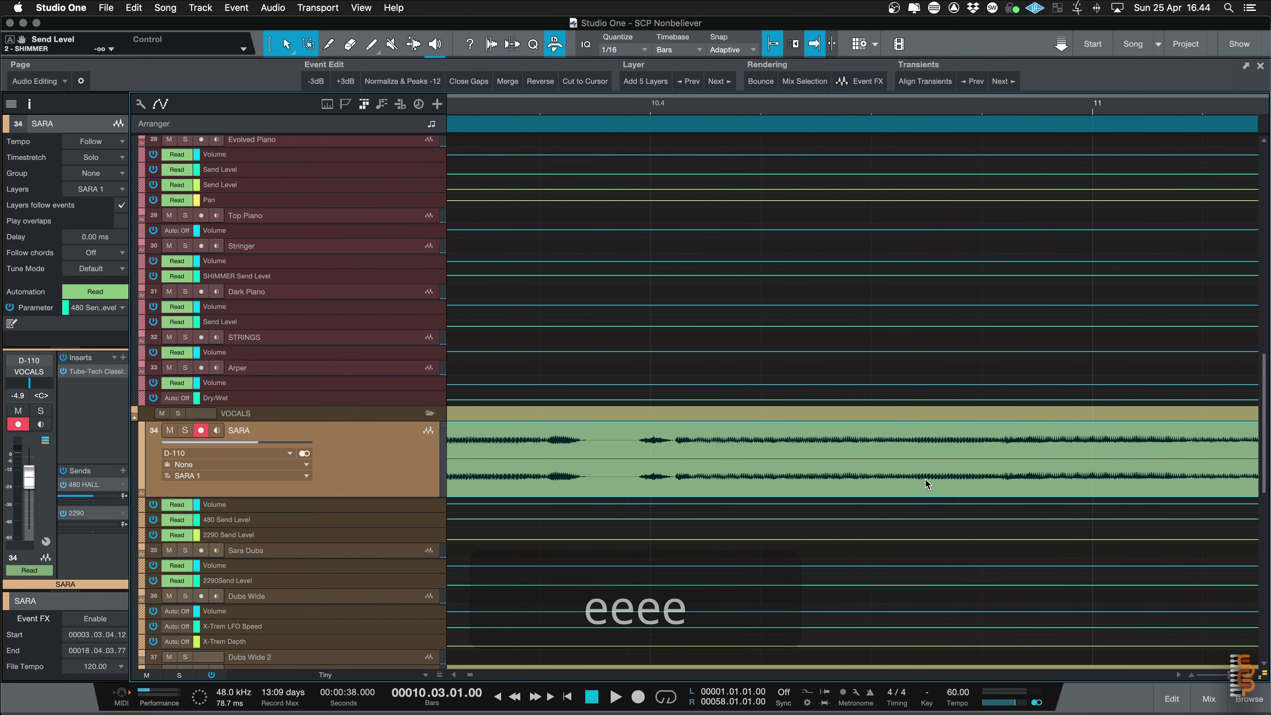
key(w)
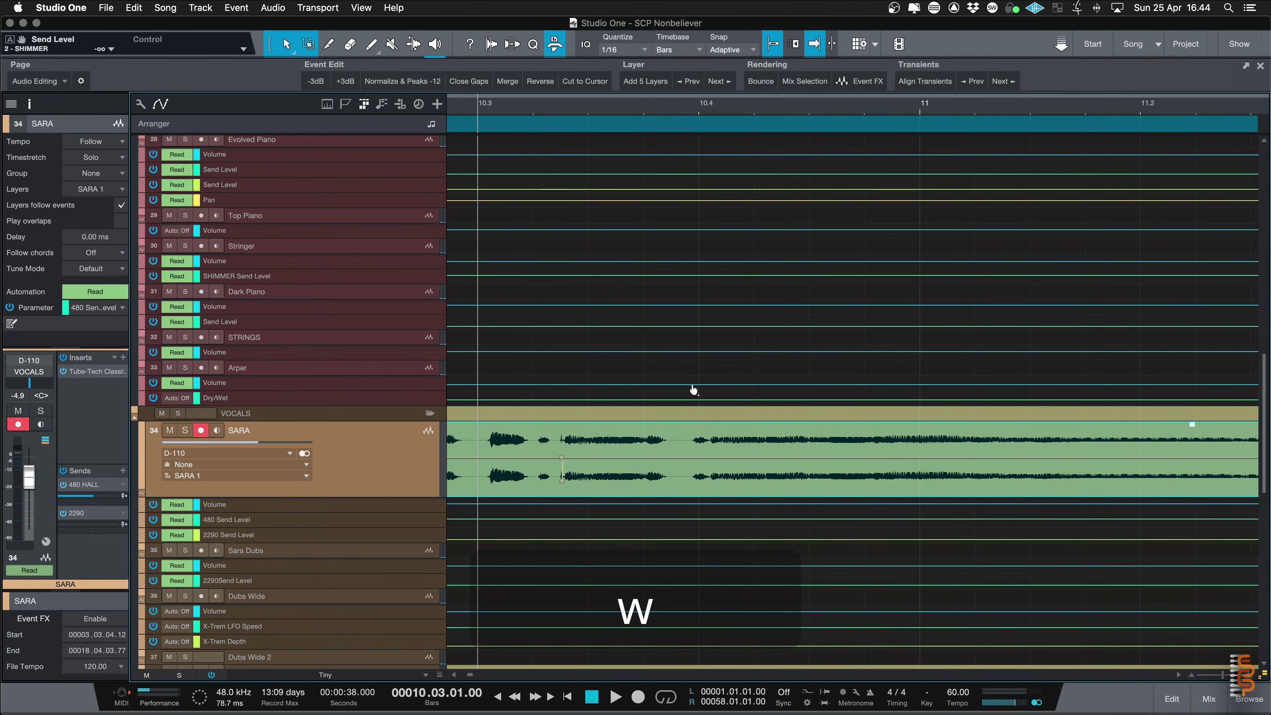
- Examine the rest of the SARA event from bar 10 into the Bridge for further gain envelope edits
scroll(1017, 489, right, 5)
scroll(1009, 483, right, 5)
key(w)
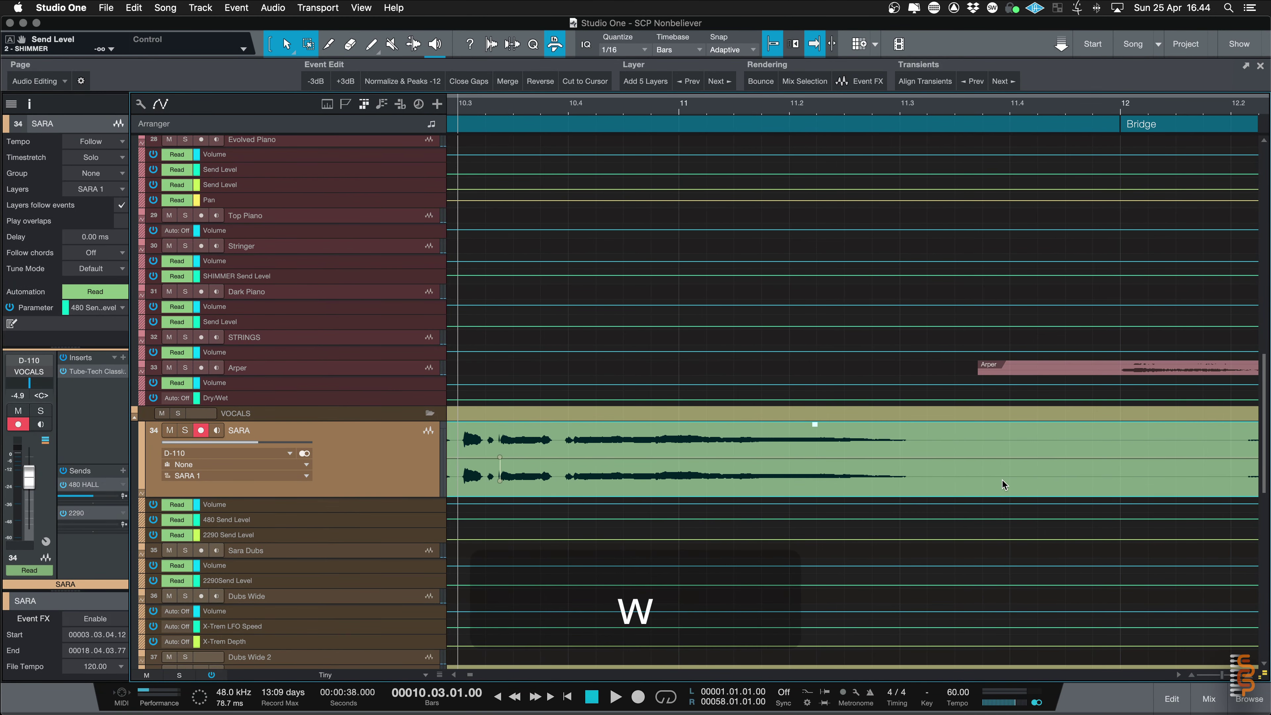
scroll(1001, 478, right, 8)
scroll(998, 479, right, 5)
key(w)
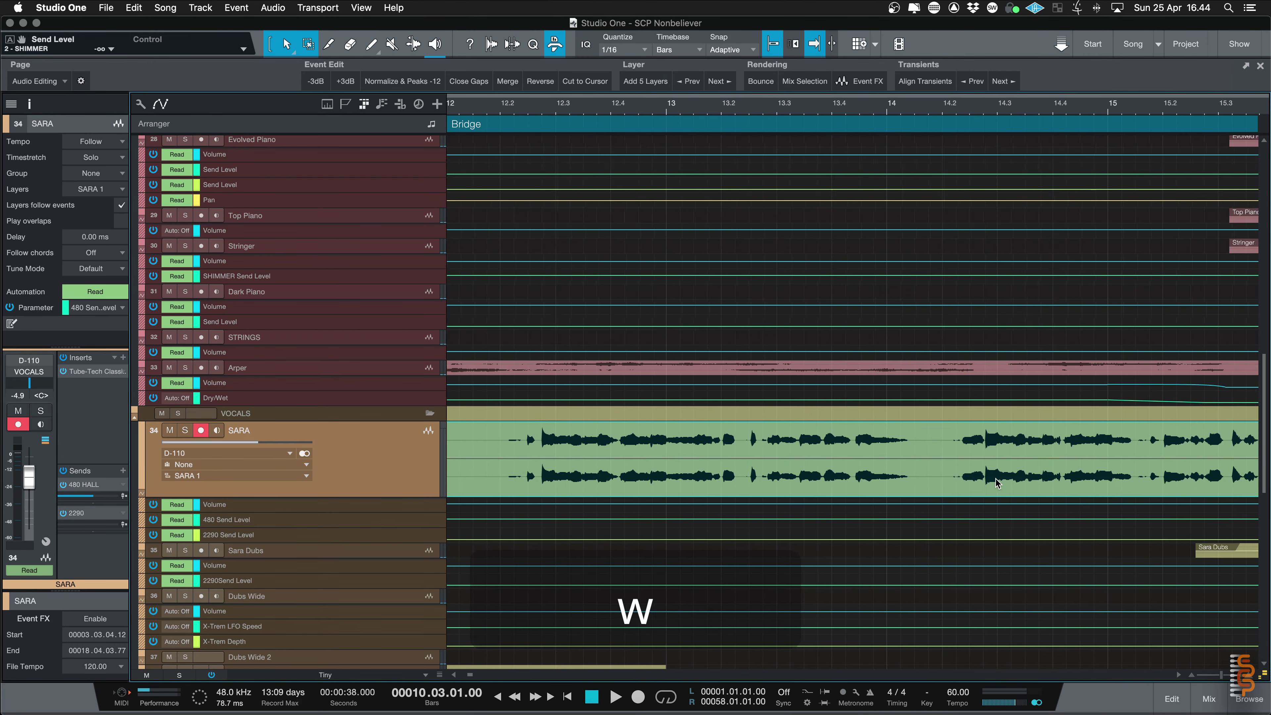
- Place the playhead at 16.2.3 in Chorus A and zoom in to examine the small gain envelope edit on the SARA event
scroll(960, 481, right, 8)
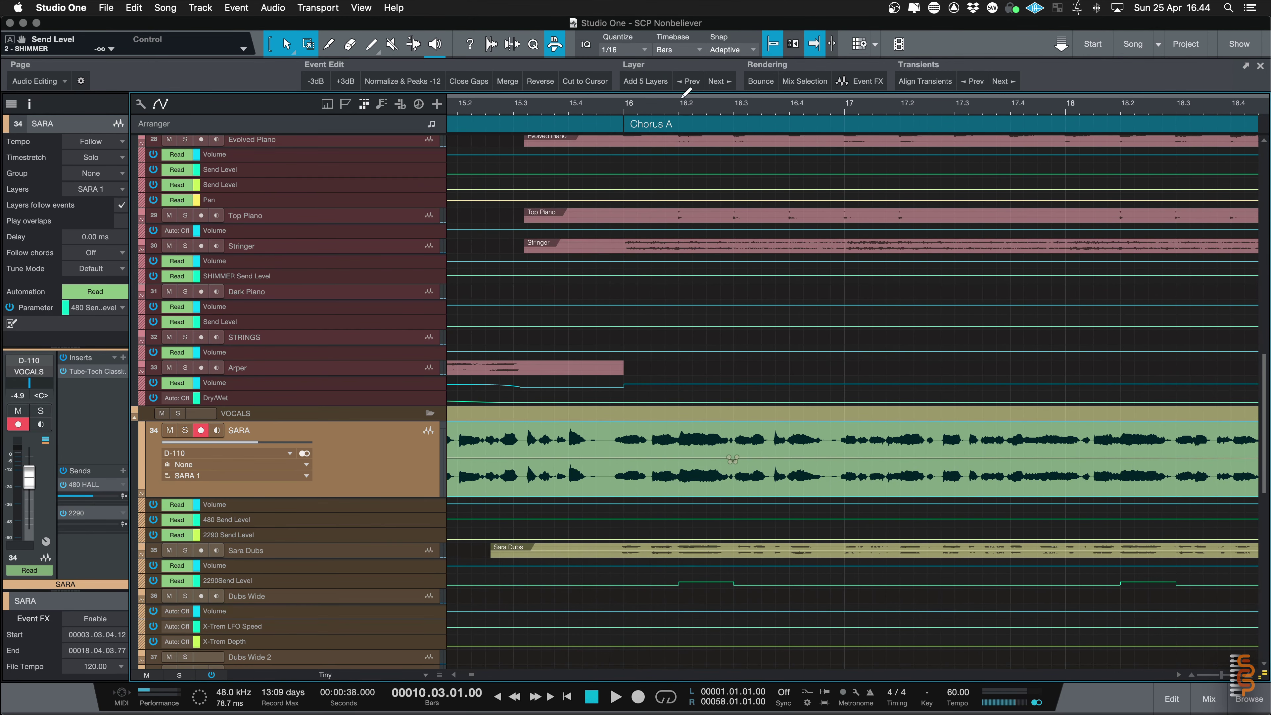
click(708, 105)
key(e)
key(e)
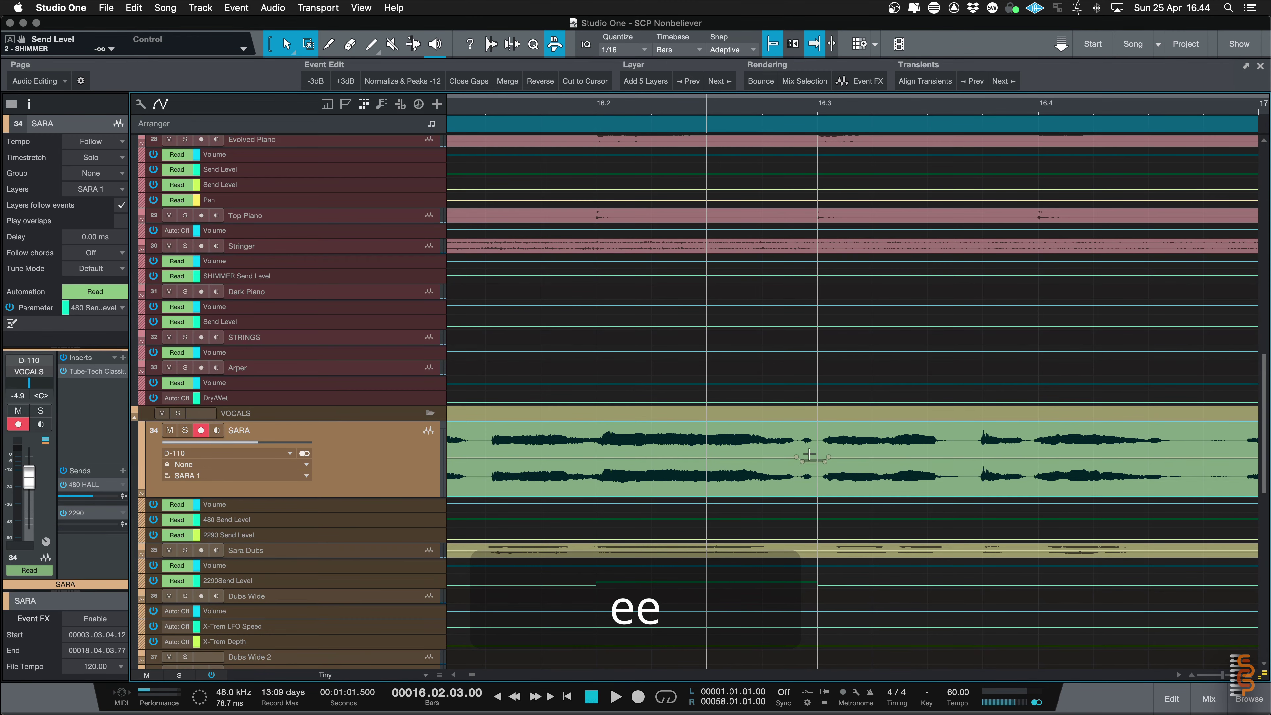
scroll(914, 482, right, 10)
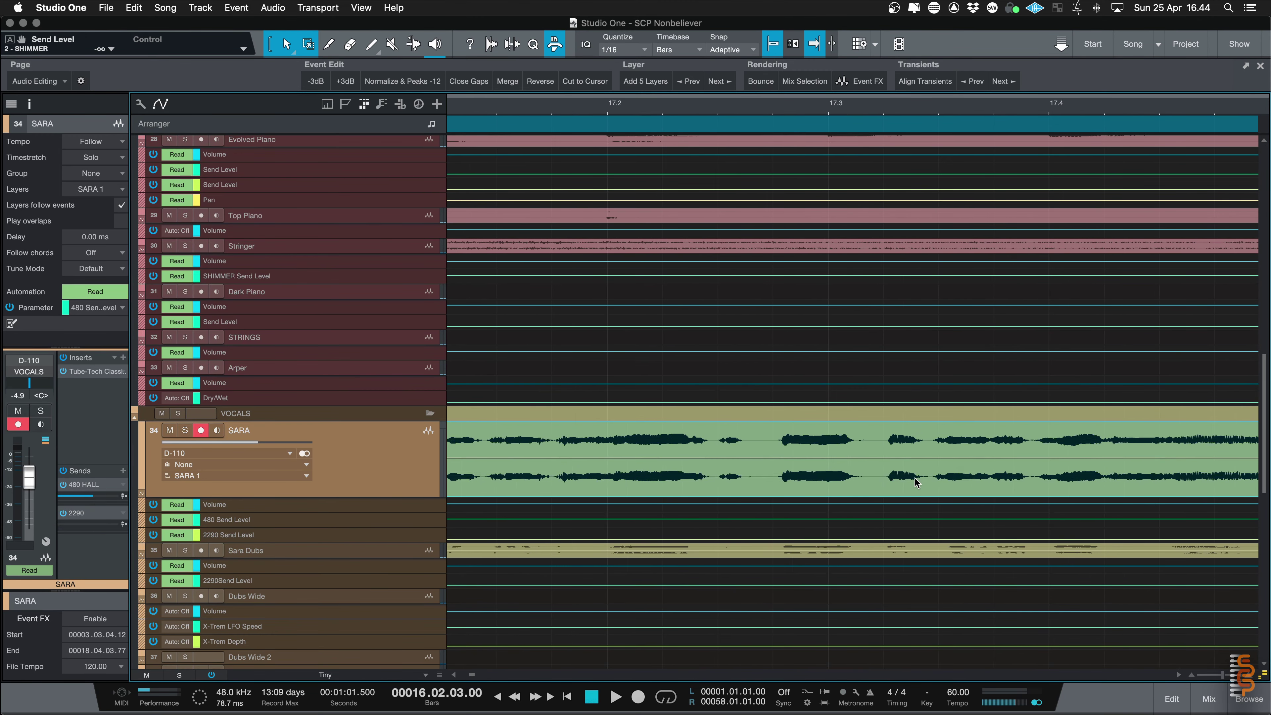
scroll(910, 482, right, 1)
- Place the playhead at 22.2 and examine the gain envelope curve at the start of the Verse 2B SARA event
key(w)
key(w)
key(w)
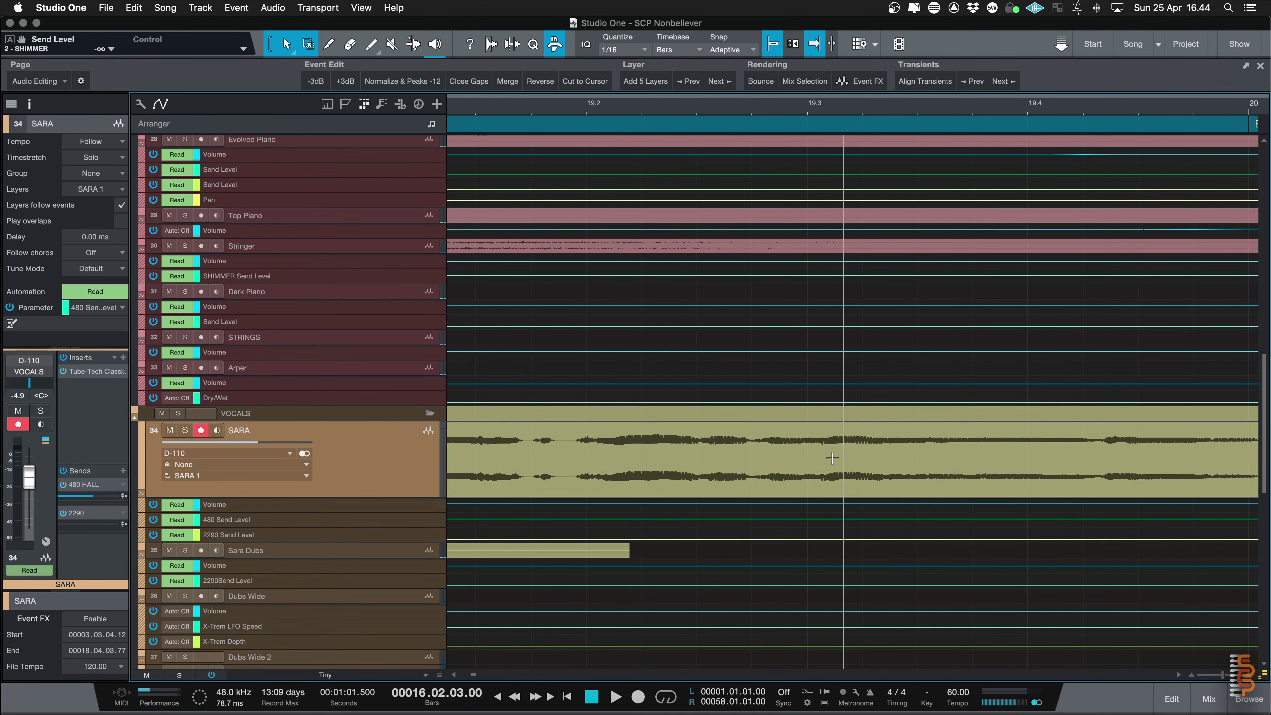
key(w)
key(w)
key(w)
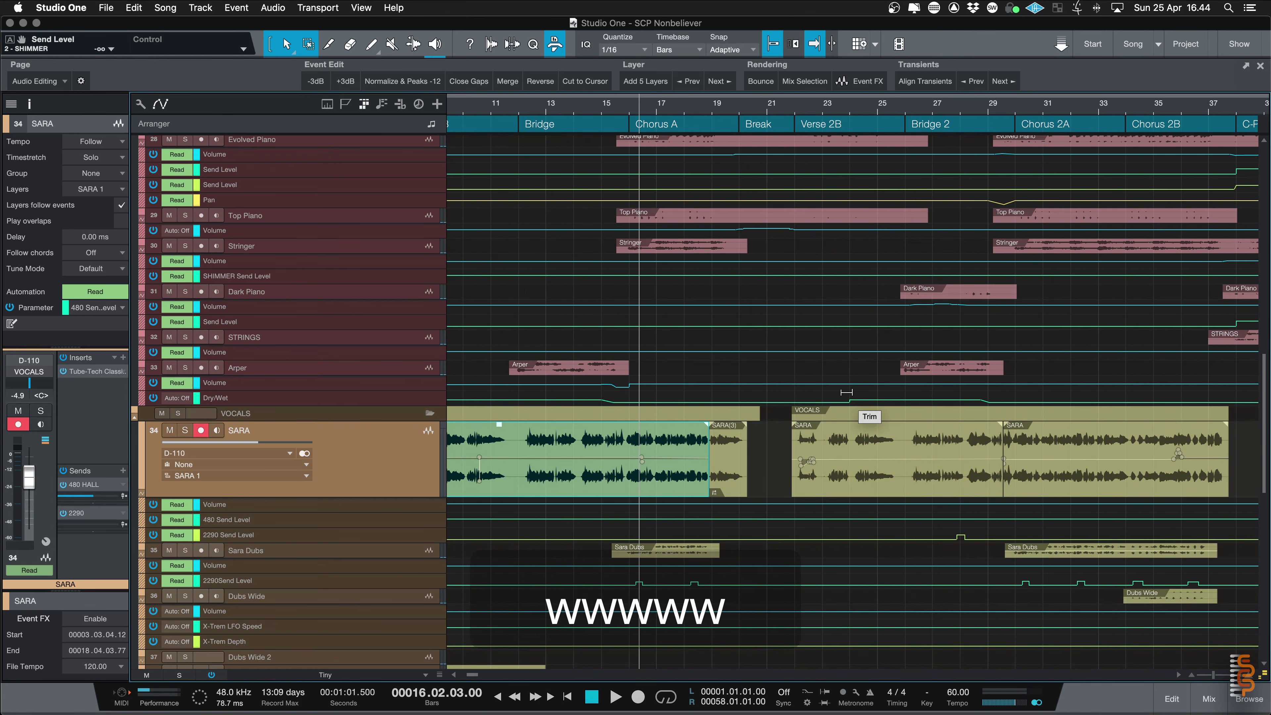
click(801, 106)
key(e)
key(e)
key(e)
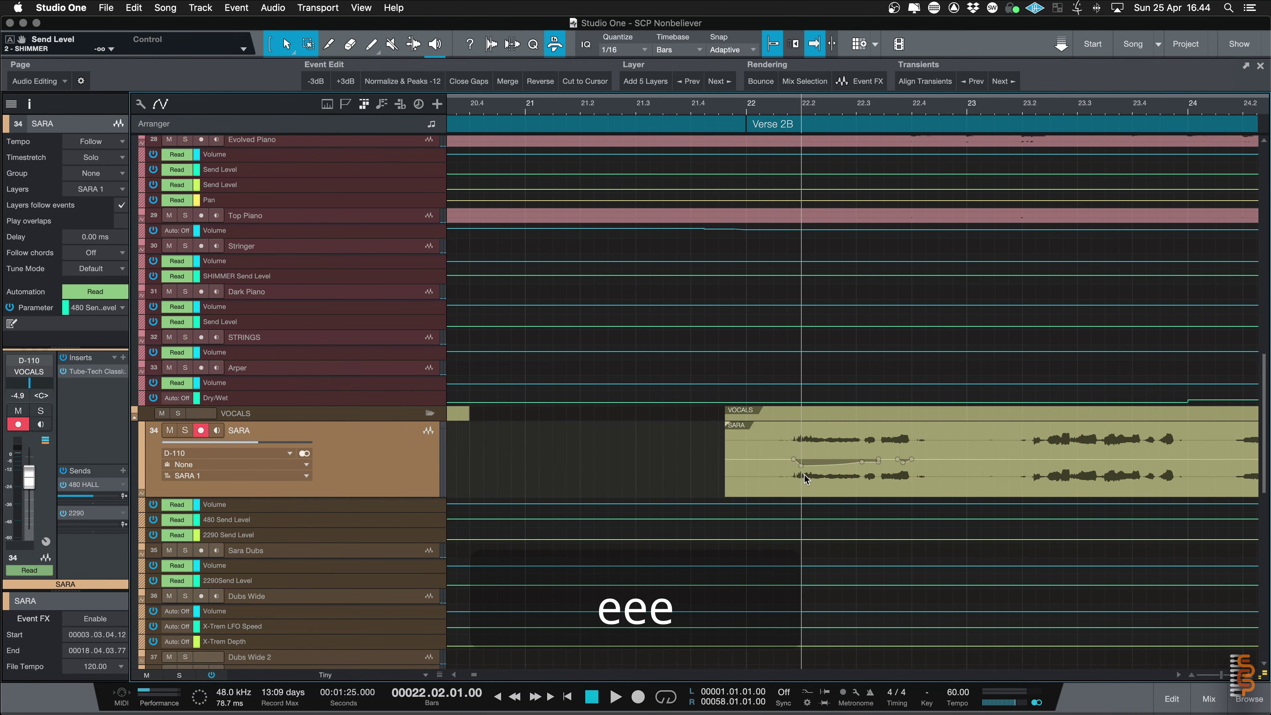
key(w)
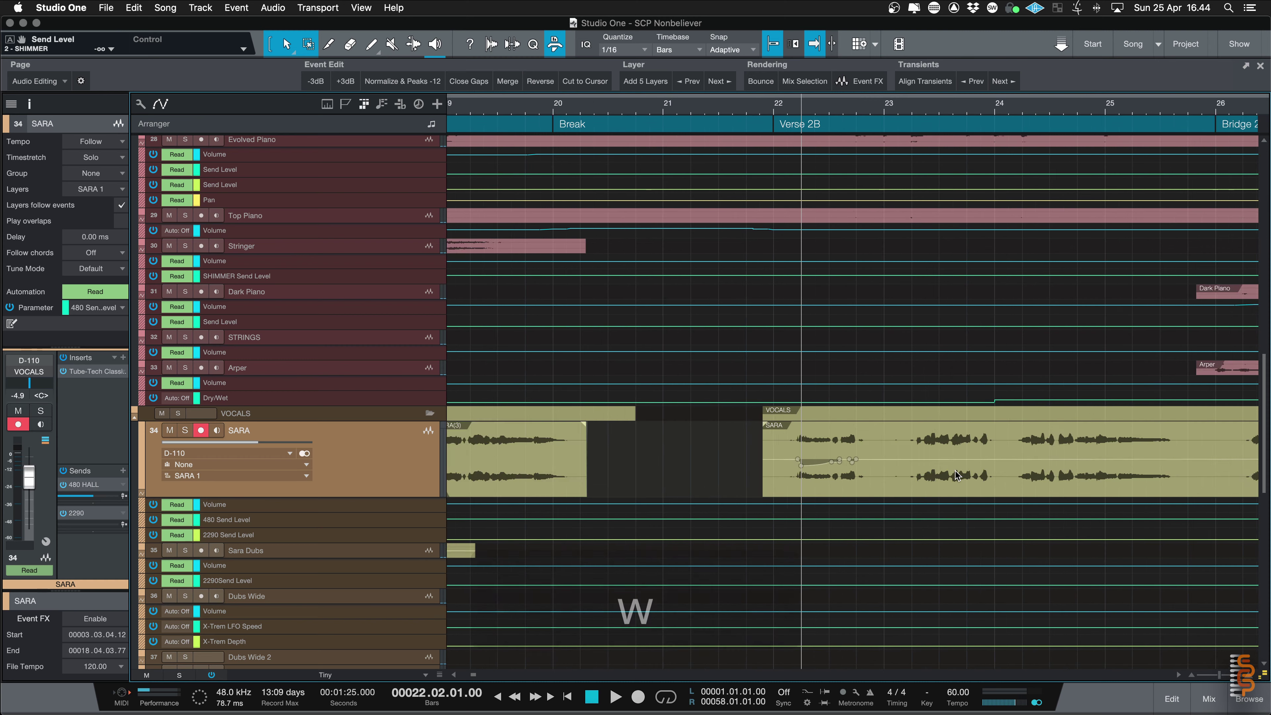
key(w)
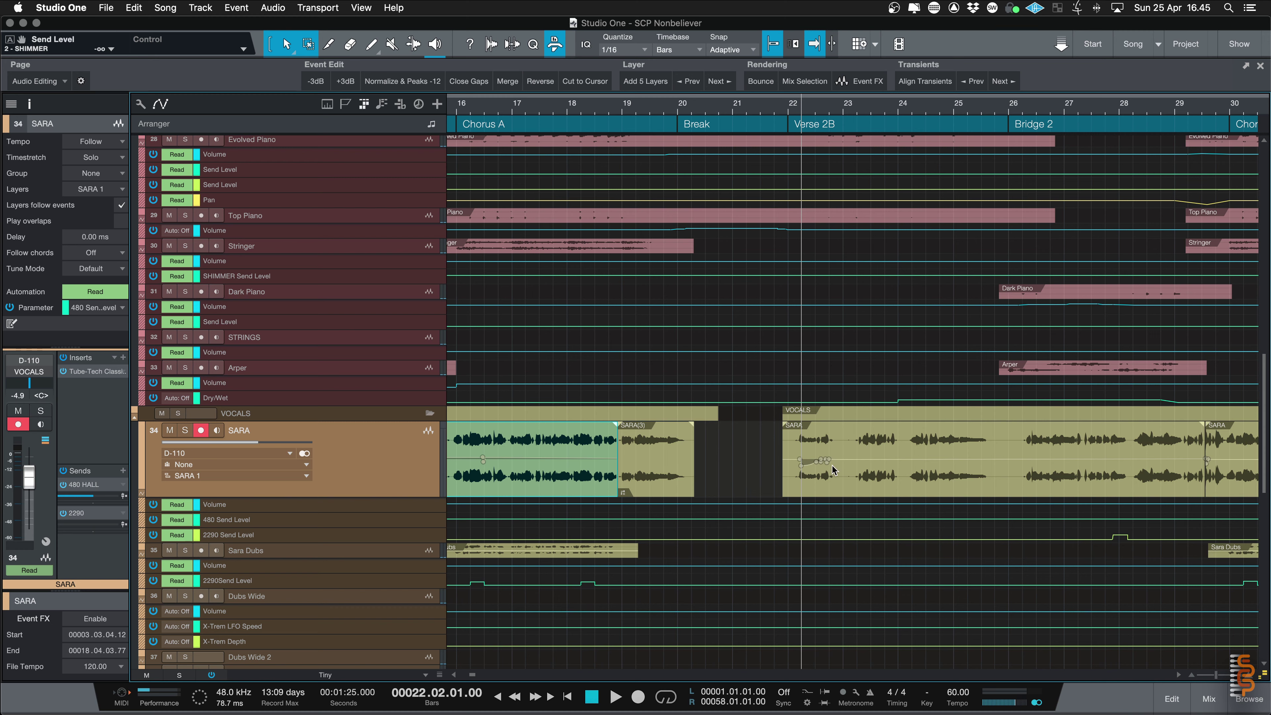
drag(809, 462, 807, 467)
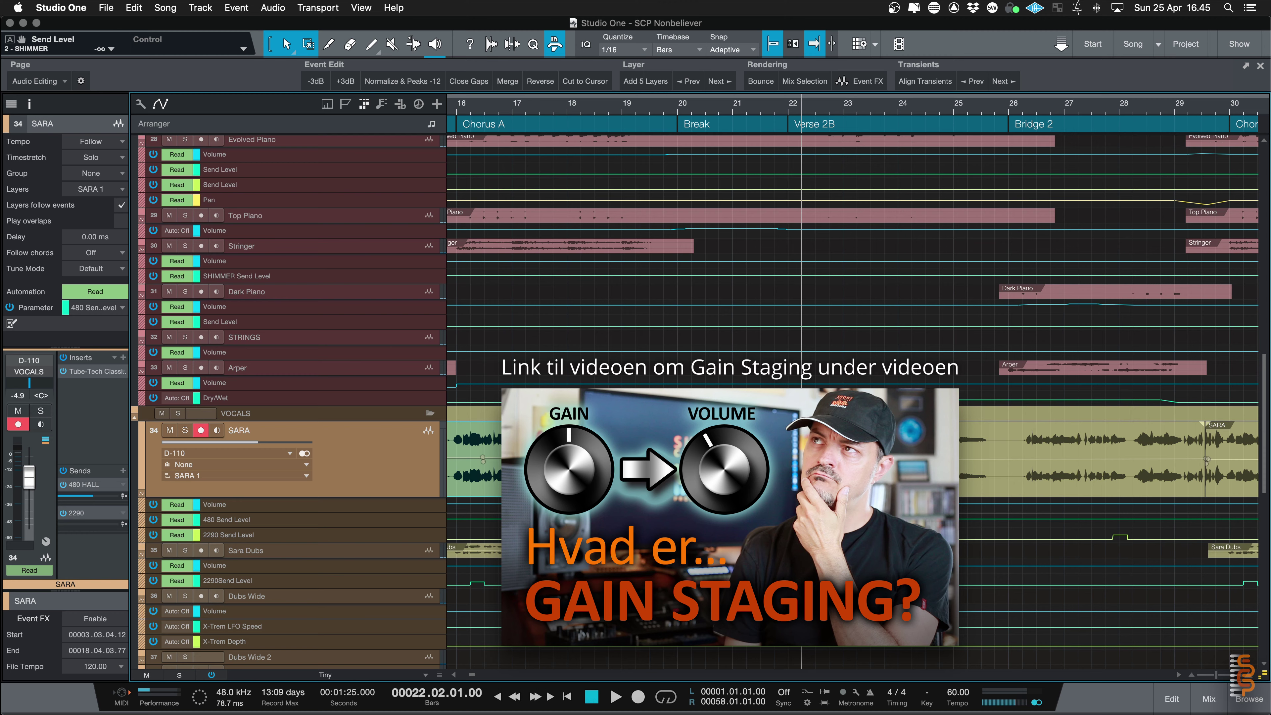
- Select the Volume automation lane of the SARA track and make it taller
click(419, 508)
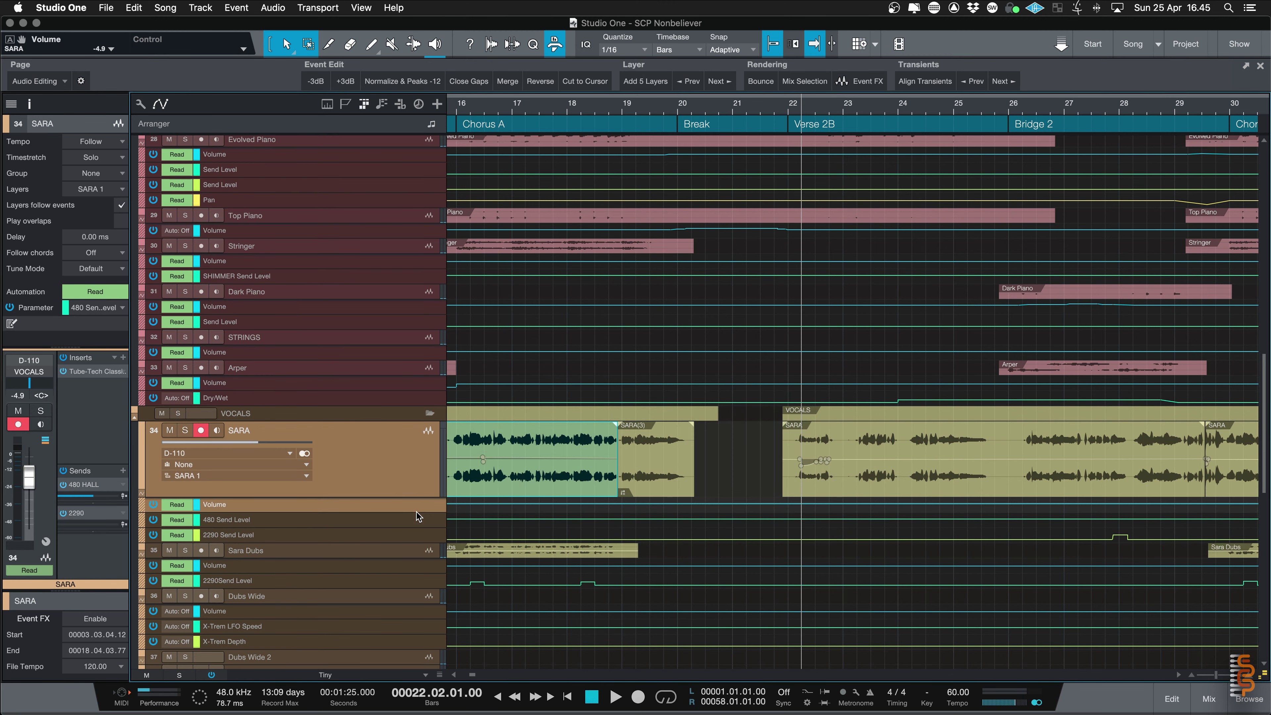
drag(419, 512, 414, 544)
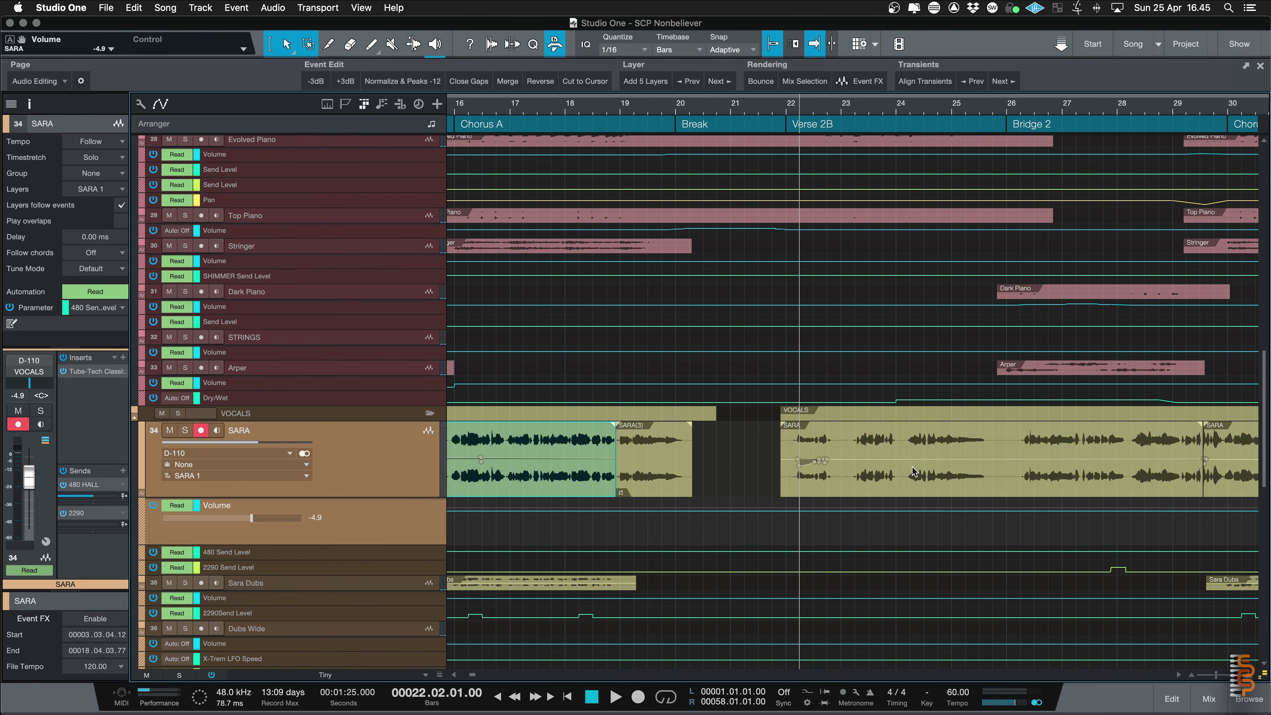
scroll(860, 460, right, 2)
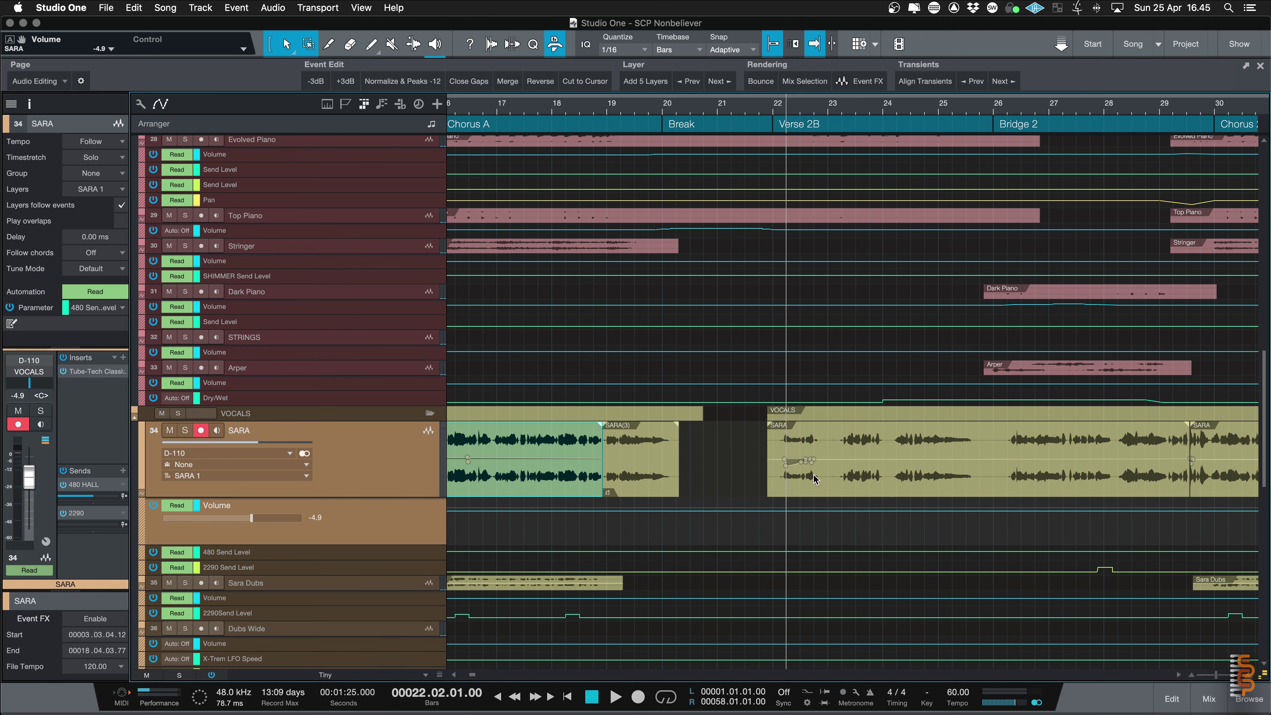
scroll(838, 476, right, 1)
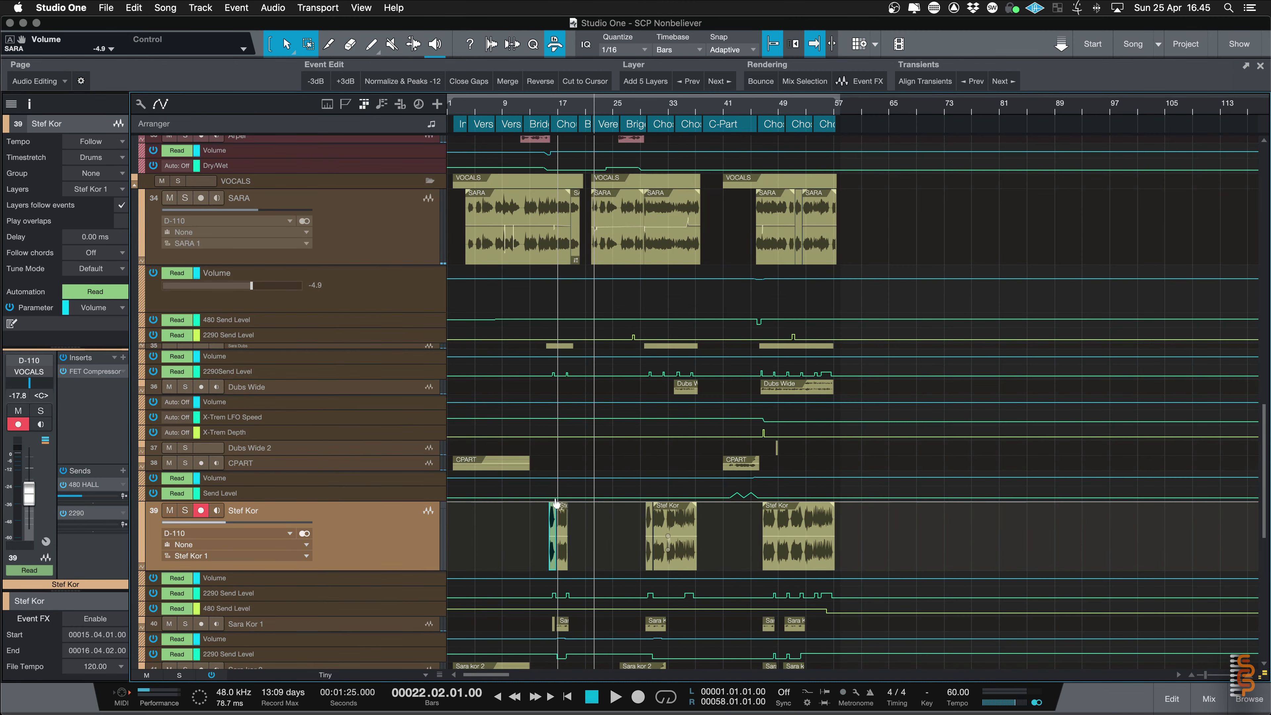
- Place the playhead at bar 31 and zoom in on the Stef Kor events in Chorus 2A
click(658, 108)
key(e)
key(e)
key(e)
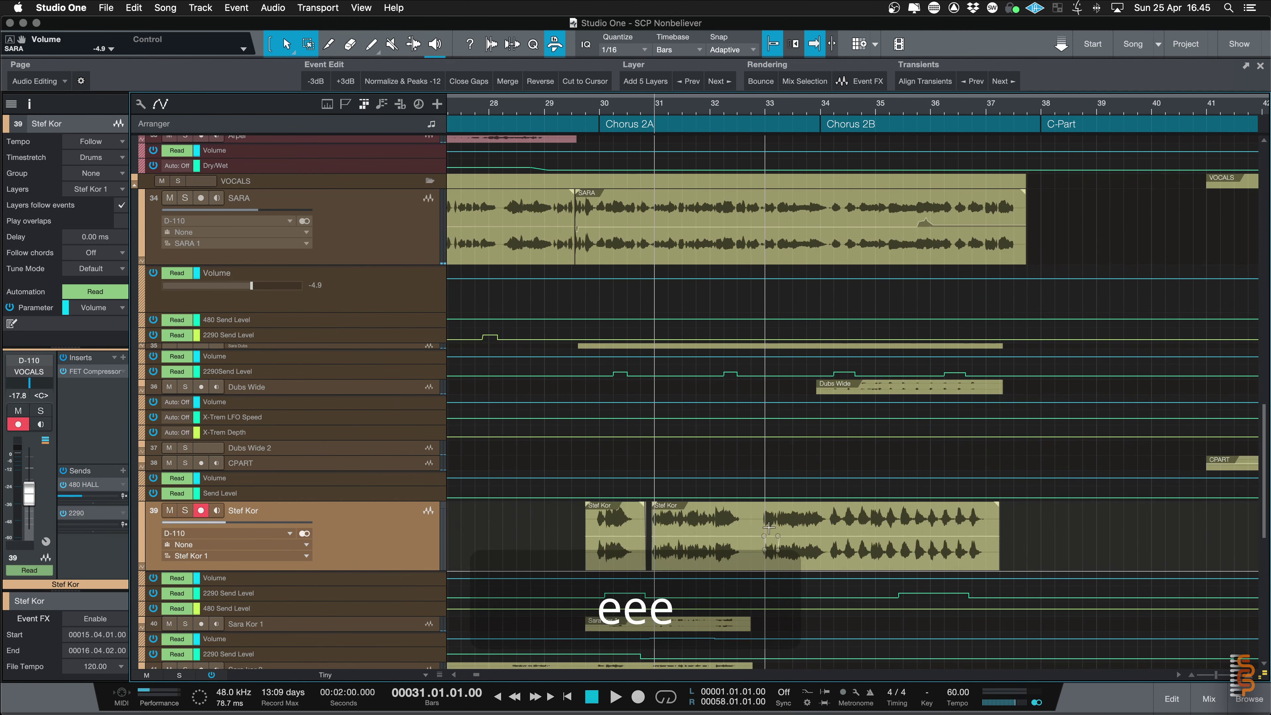
- Place the playhead at 32.4 and examine the gain envelope dips around bar 33, following the Stef Kor event to its end
click(761, 108)
key(e)
key(e)
key(e)
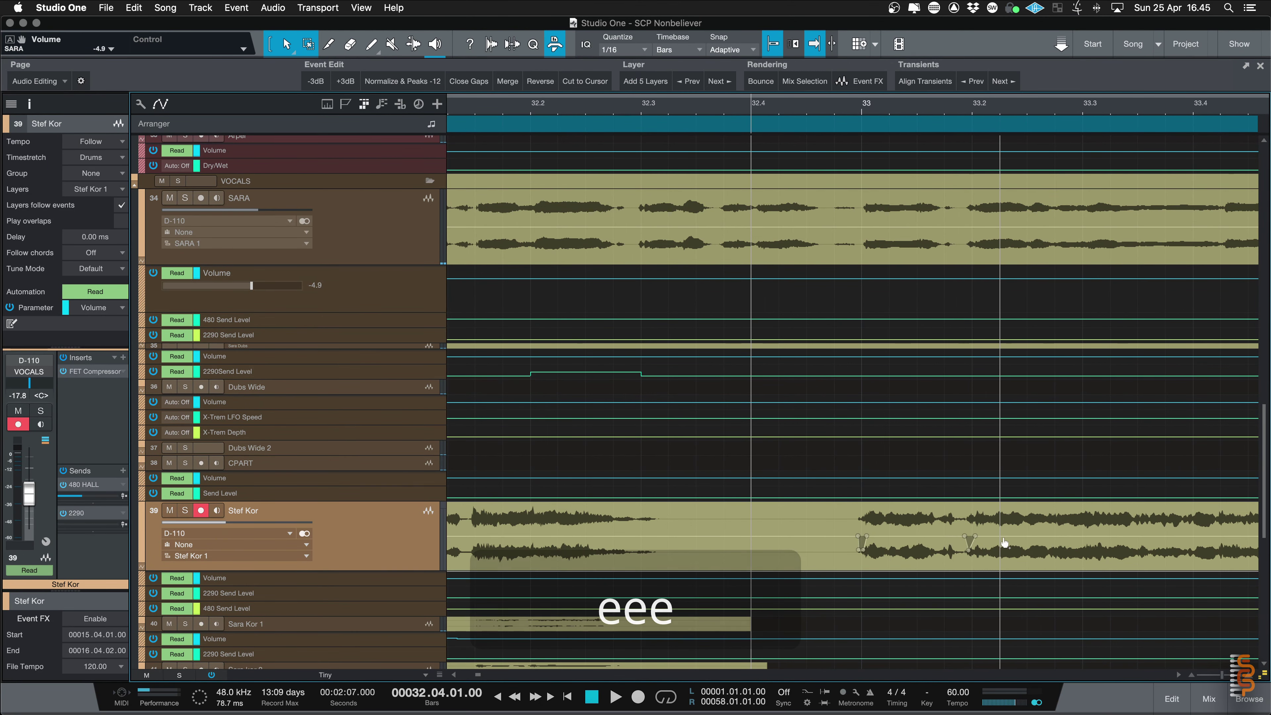
scroll(935, 547, right, 10)
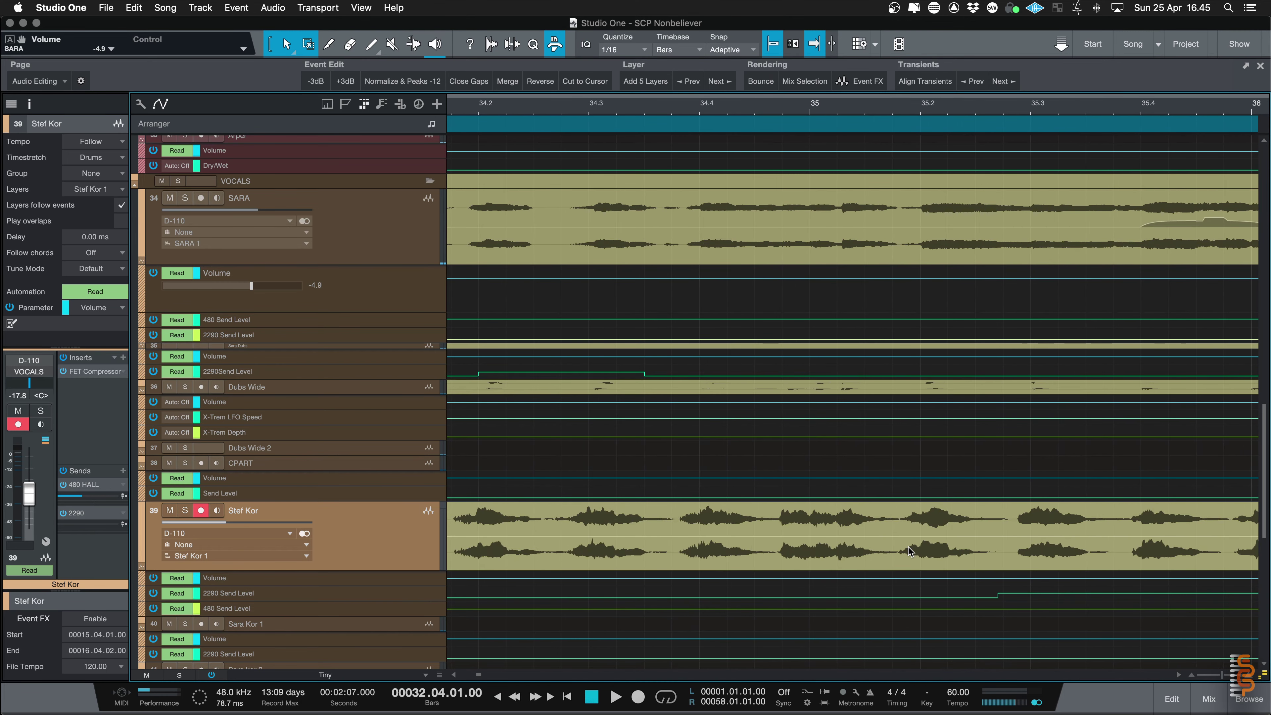
key(w)
key(w)
key(w)
key(w)
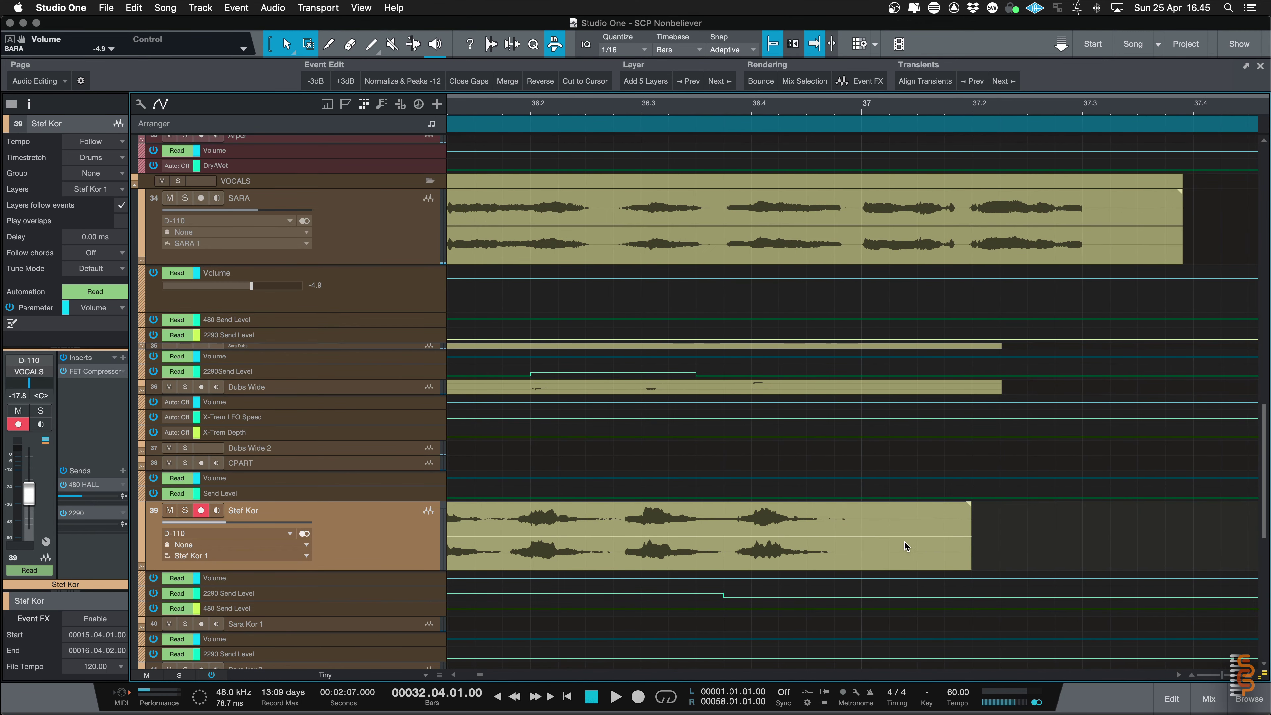
- Show the mix console and examine the 480 HALL, 2290 and SHIMMER sends from the vocal channels back to KICK
key(F3)
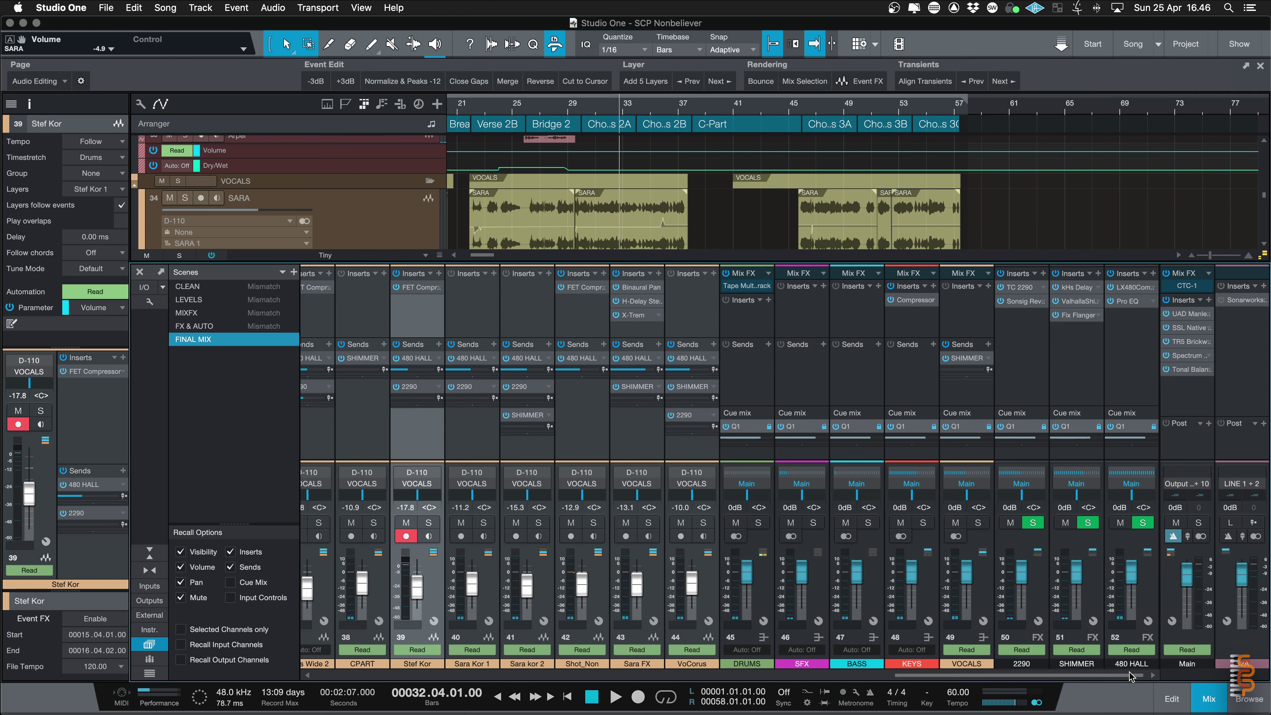
drag(1130, 676, 954, 680)
click(1049, 370)
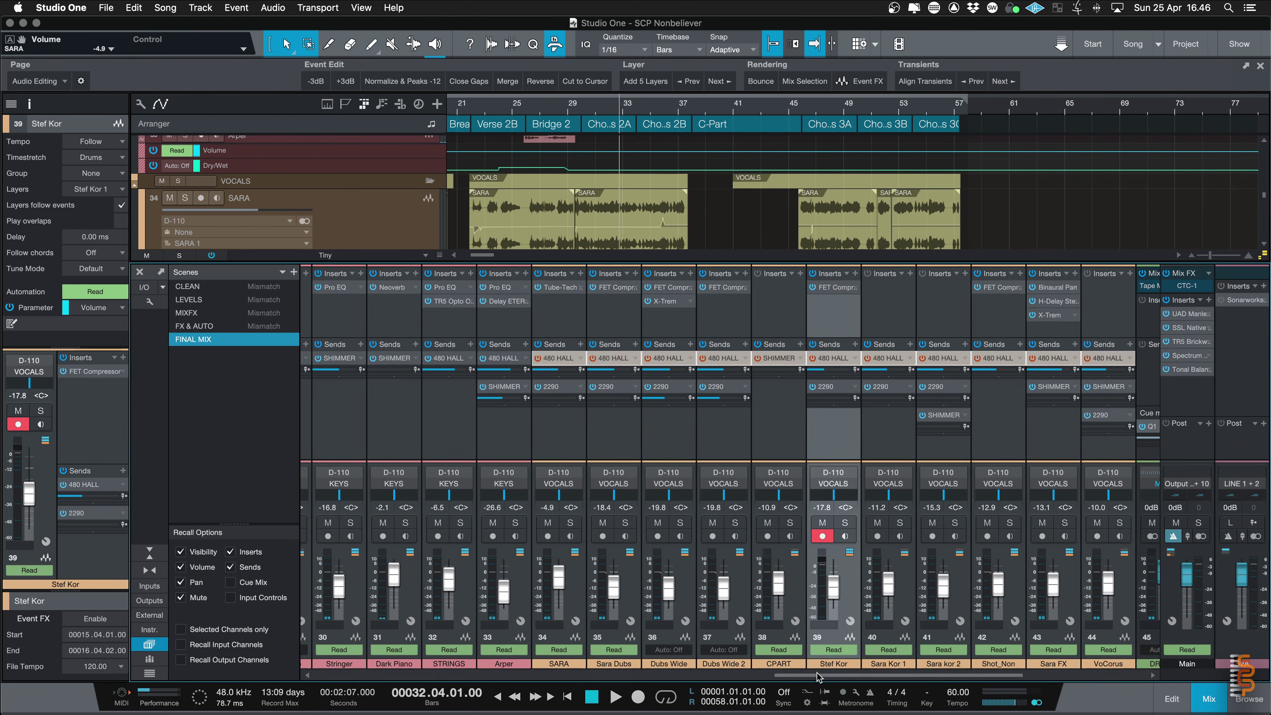
drag(840, 679, 643, 680)
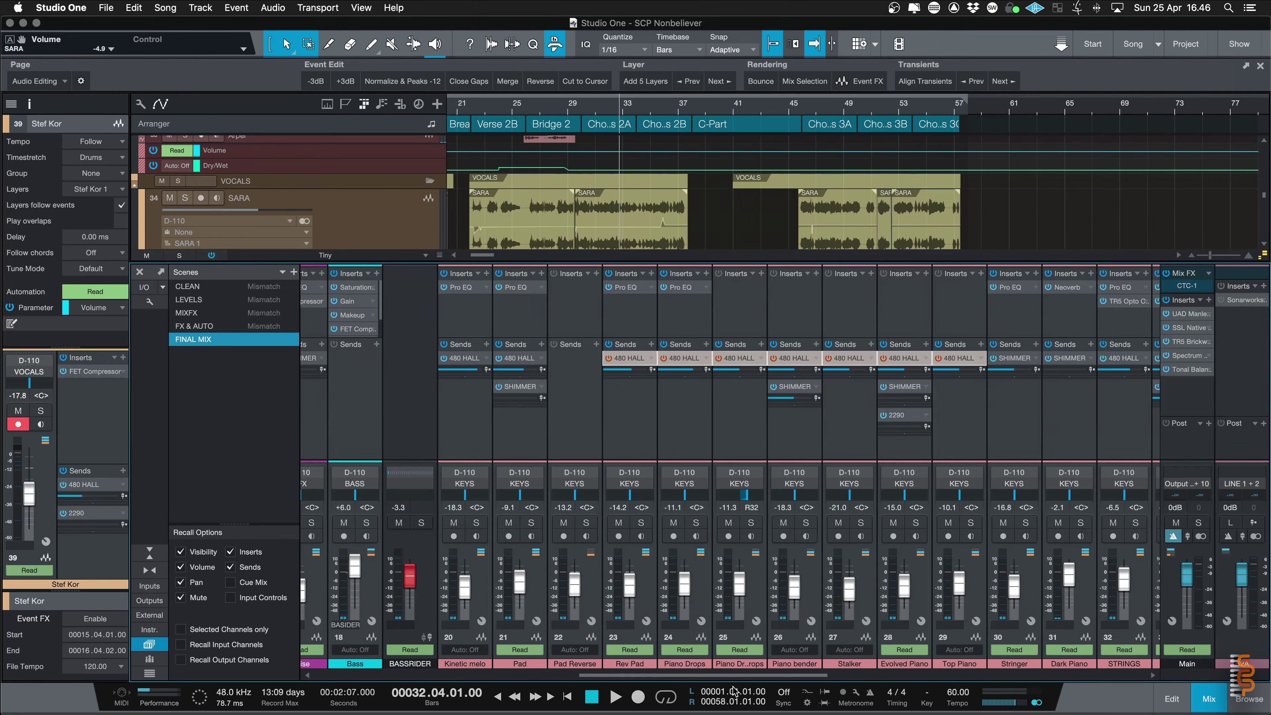
drag(733, 677, 473, 690)
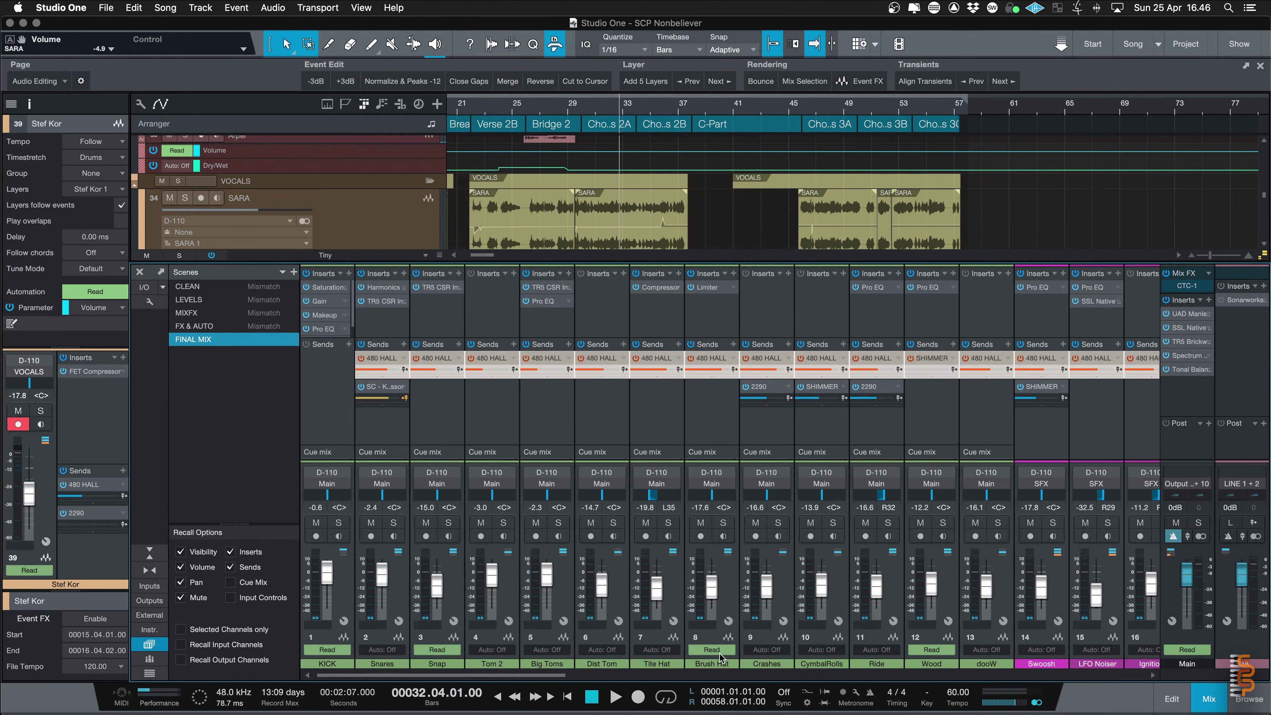
- Review the console from the drums through the keys and vocals to the 2290, SHIMMER and 480 HALL FX channels
drag(545, 675, 852, 677)
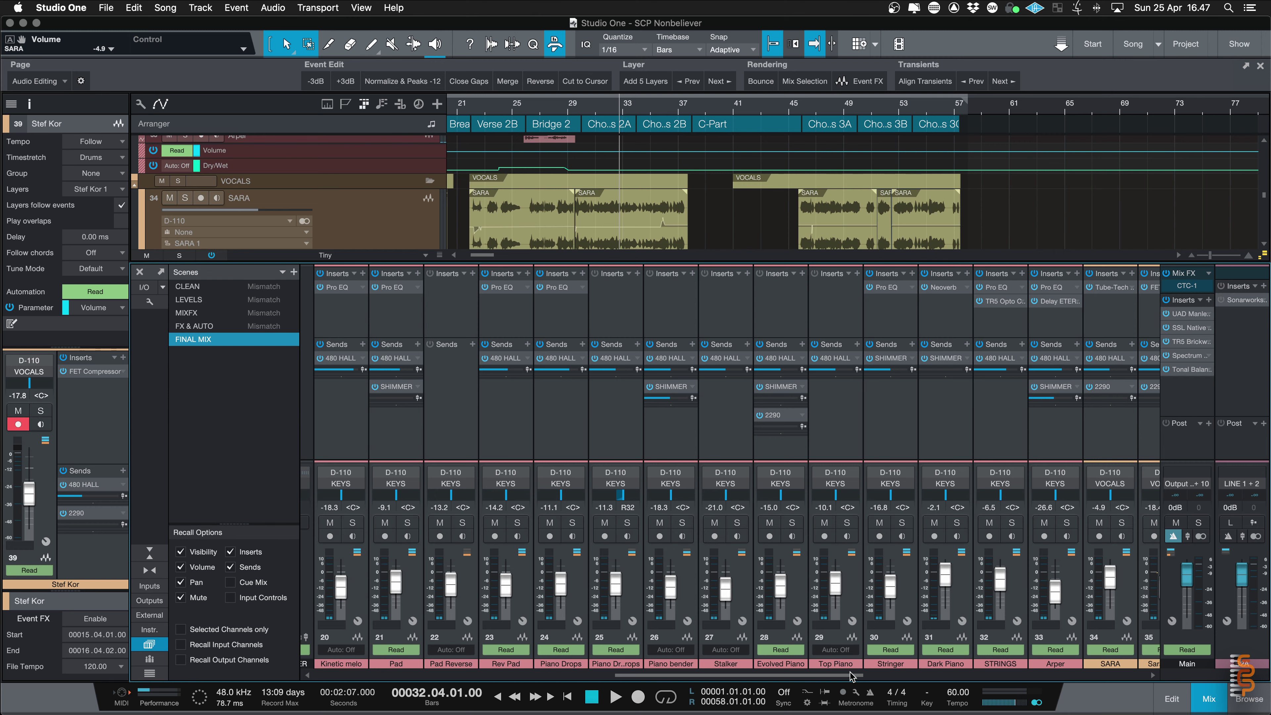
drag(854, 678, 947, 688)
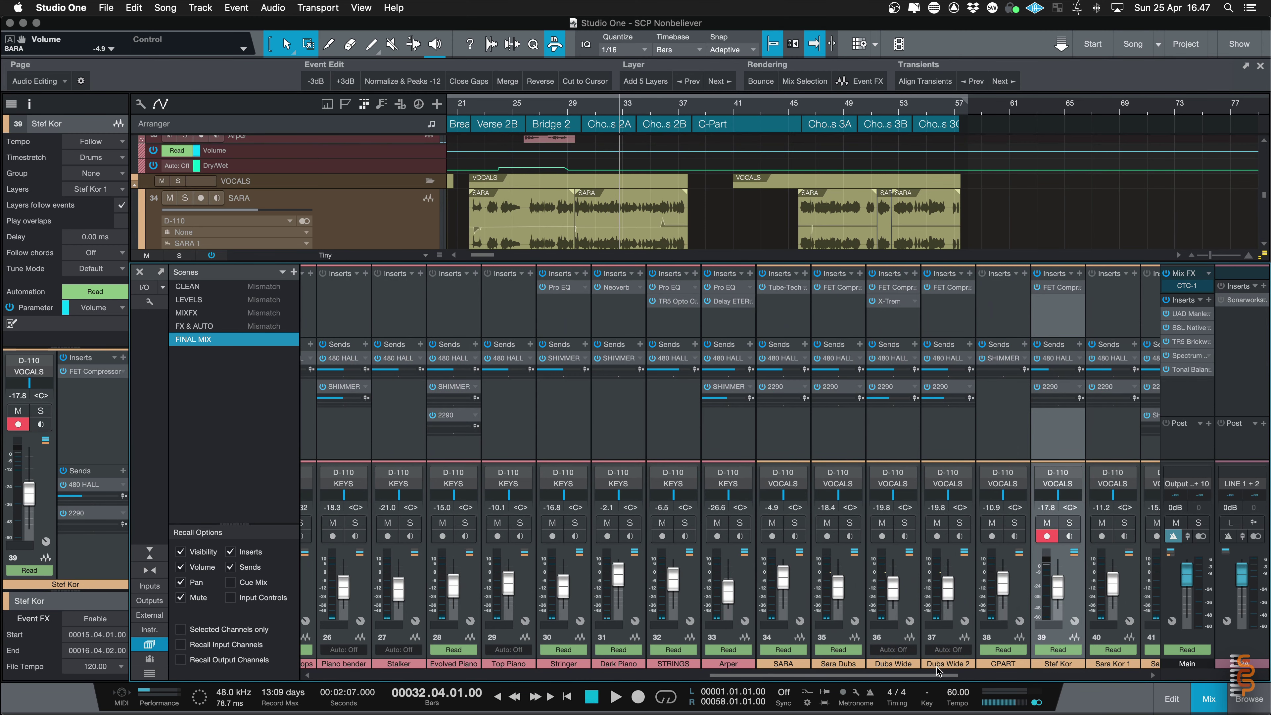
drag(957, 679, 981, 679)
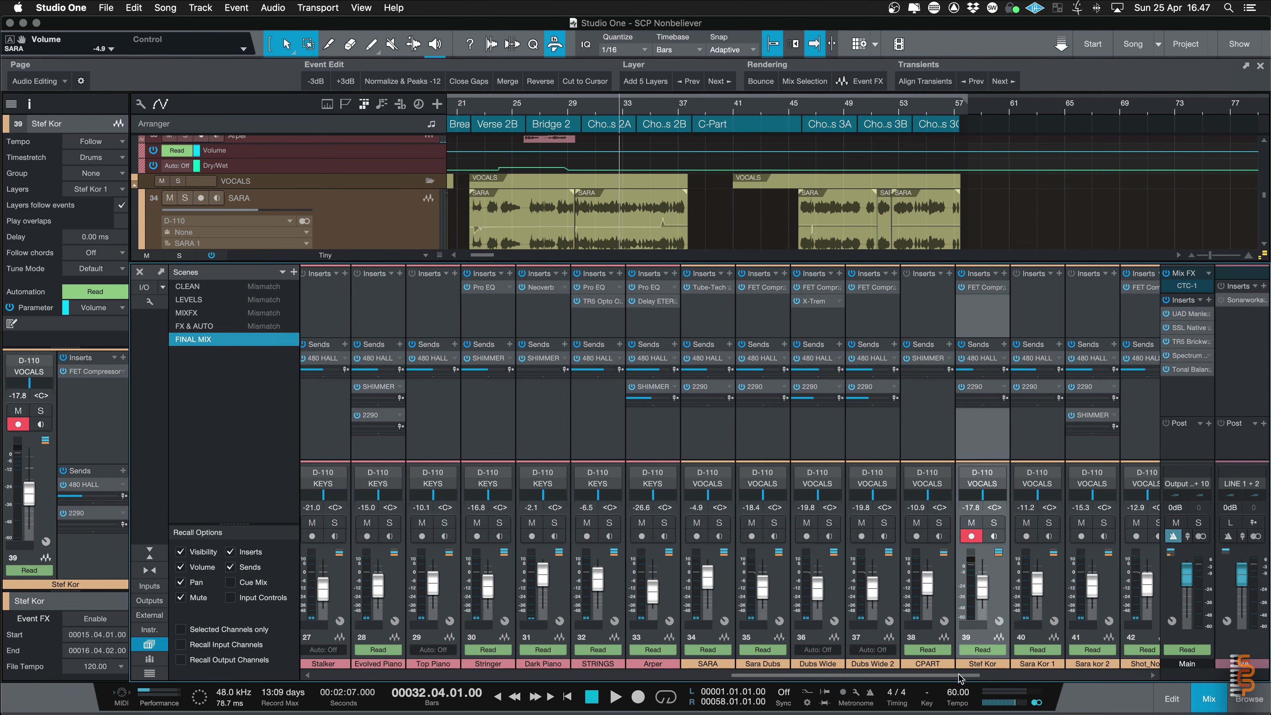
drag(958, 677, 1123, 689)
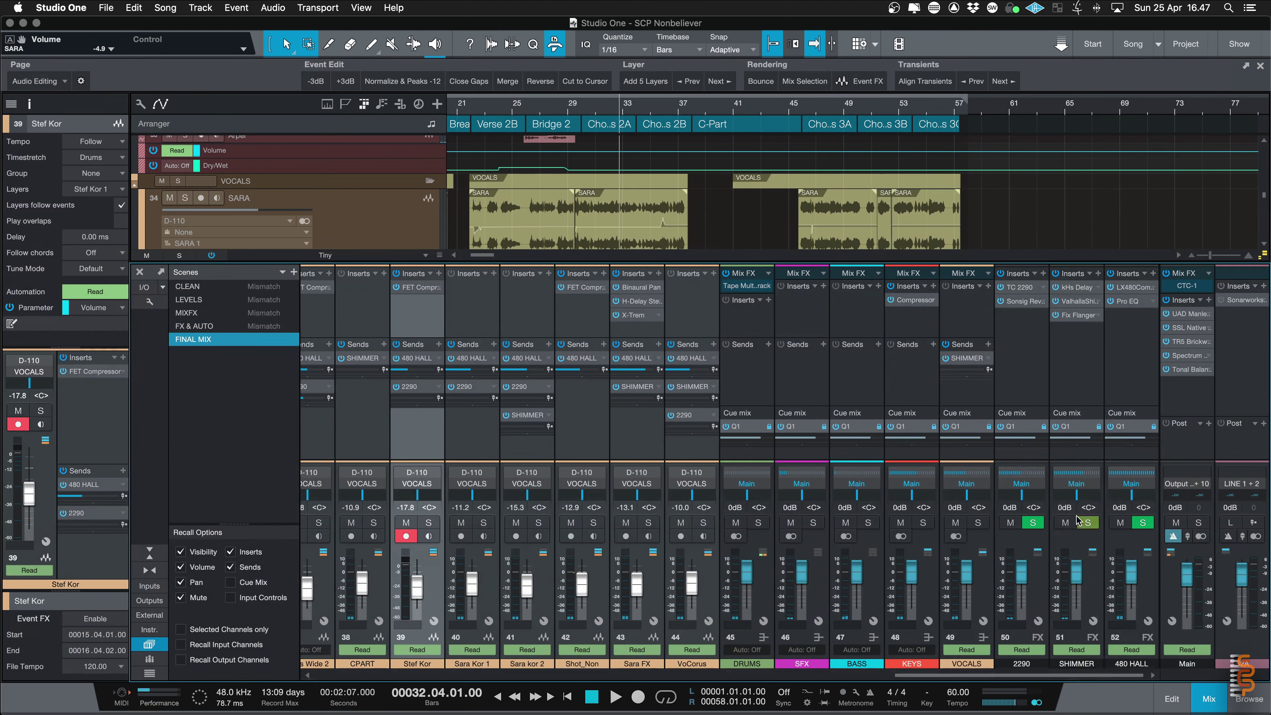
- Inspect the ValhallaShimmer, Fix Flanger and kHs Delay inserts on the SHIMMER FX channel, then close the plug-in window
click(1081, 363)
click(1075, 301)
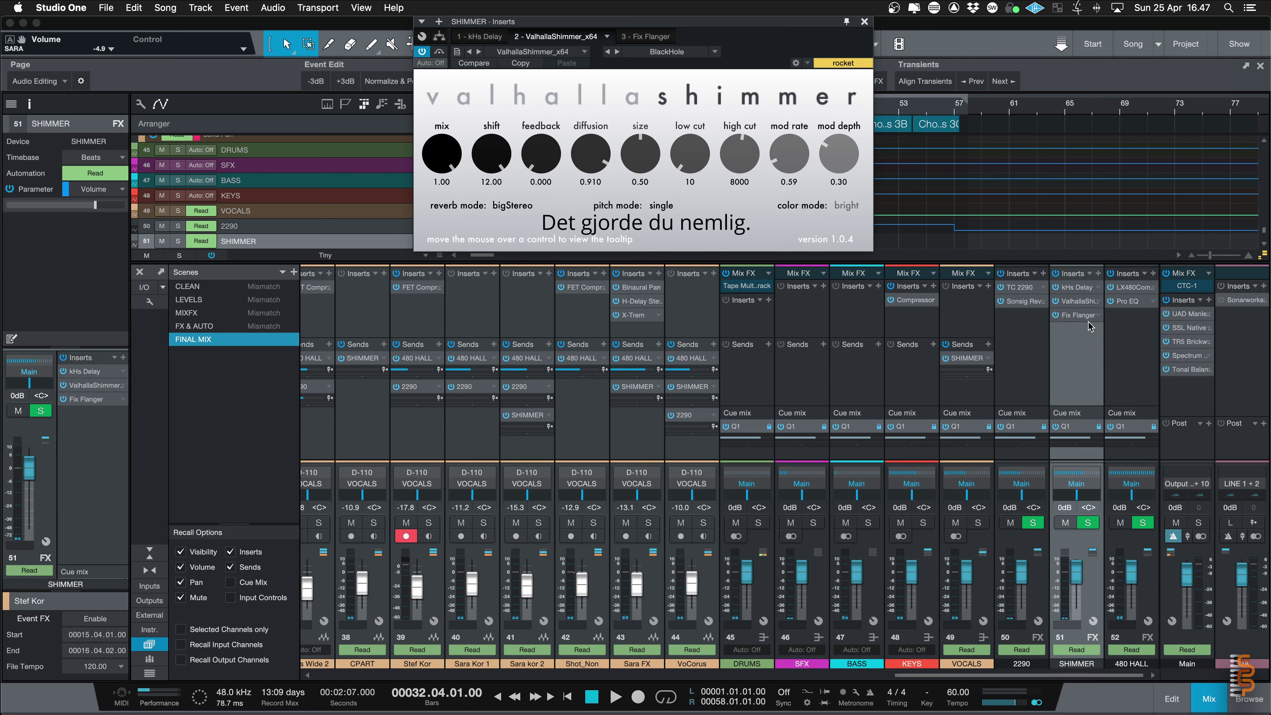
click(1080, 315)
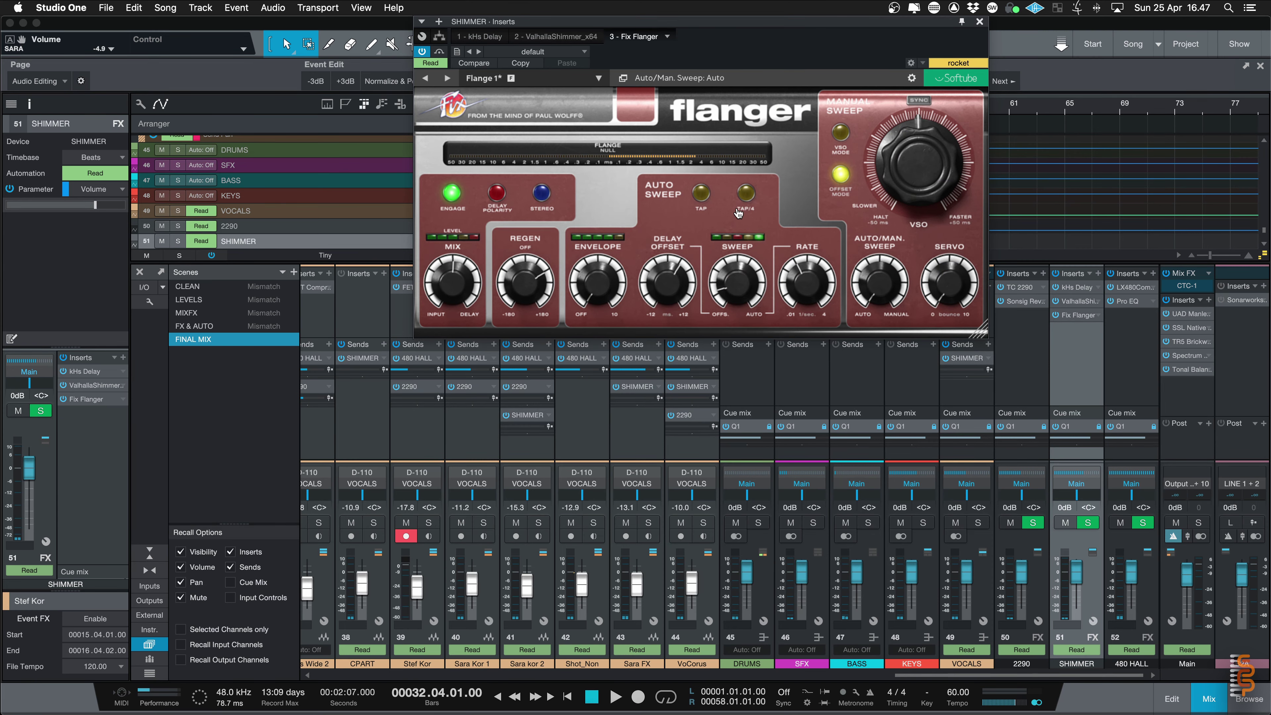
click(1077, 287)
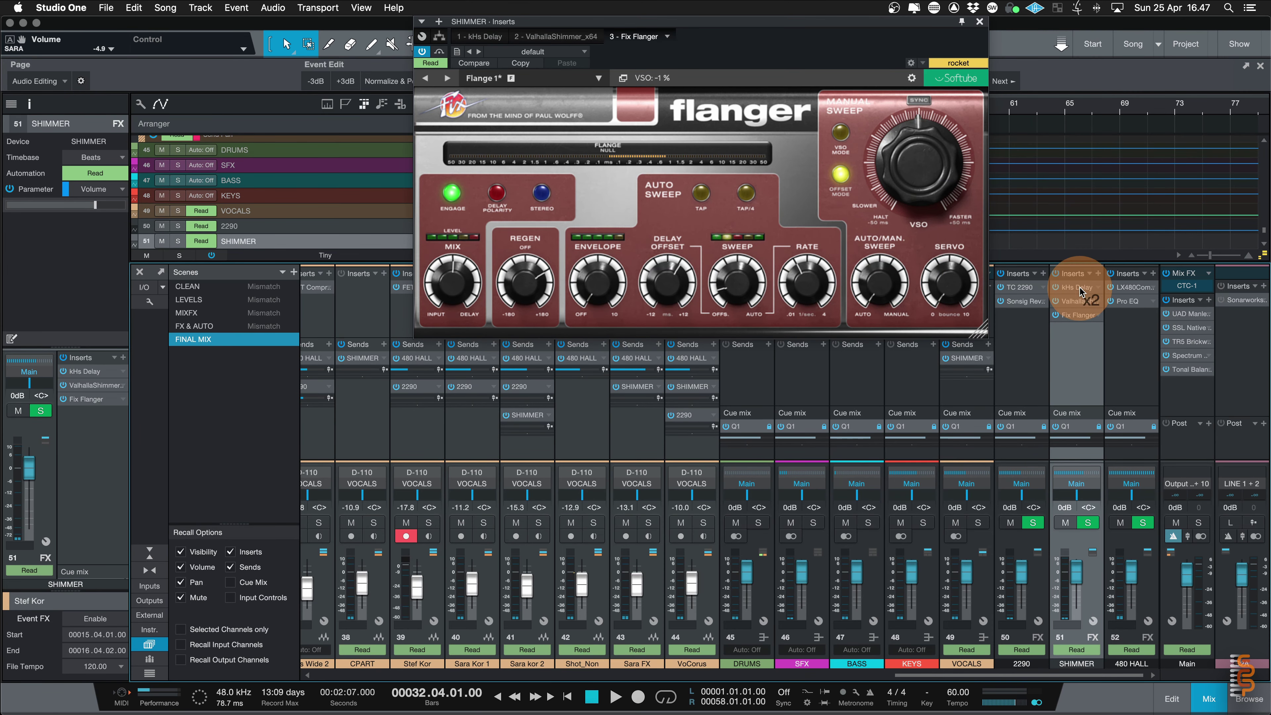
click(1079, 287)
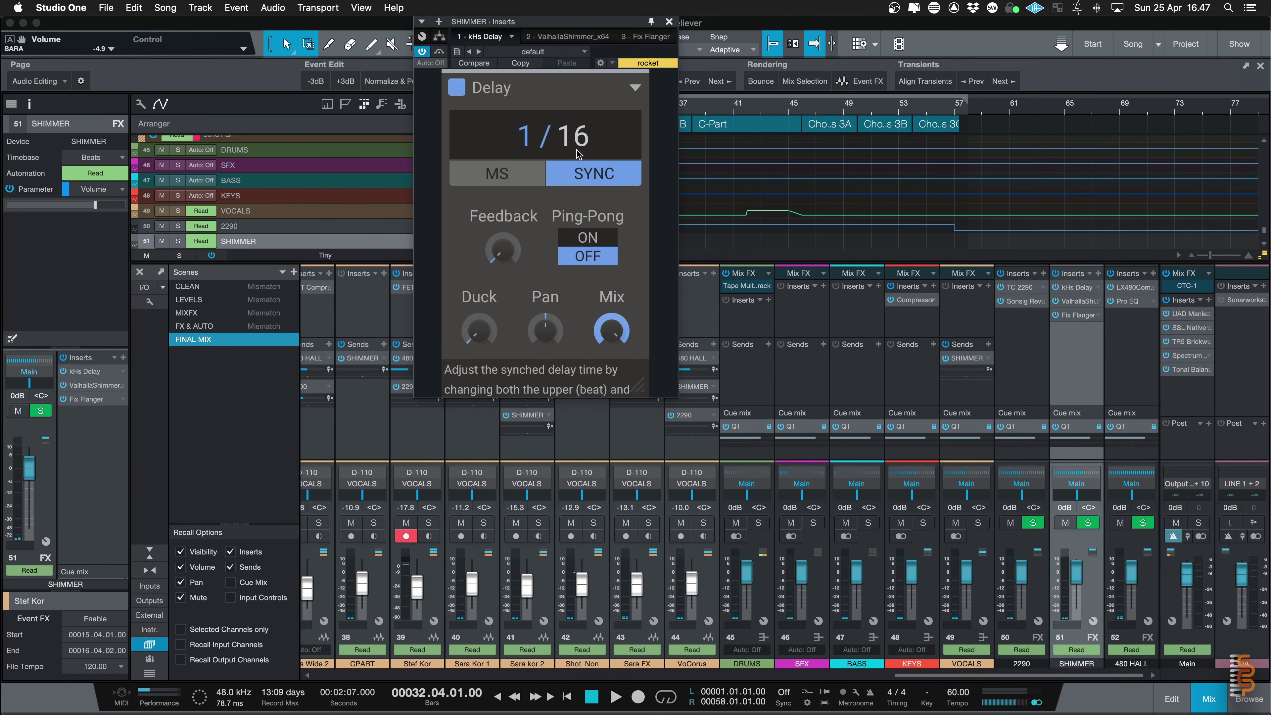
click(669, 21)
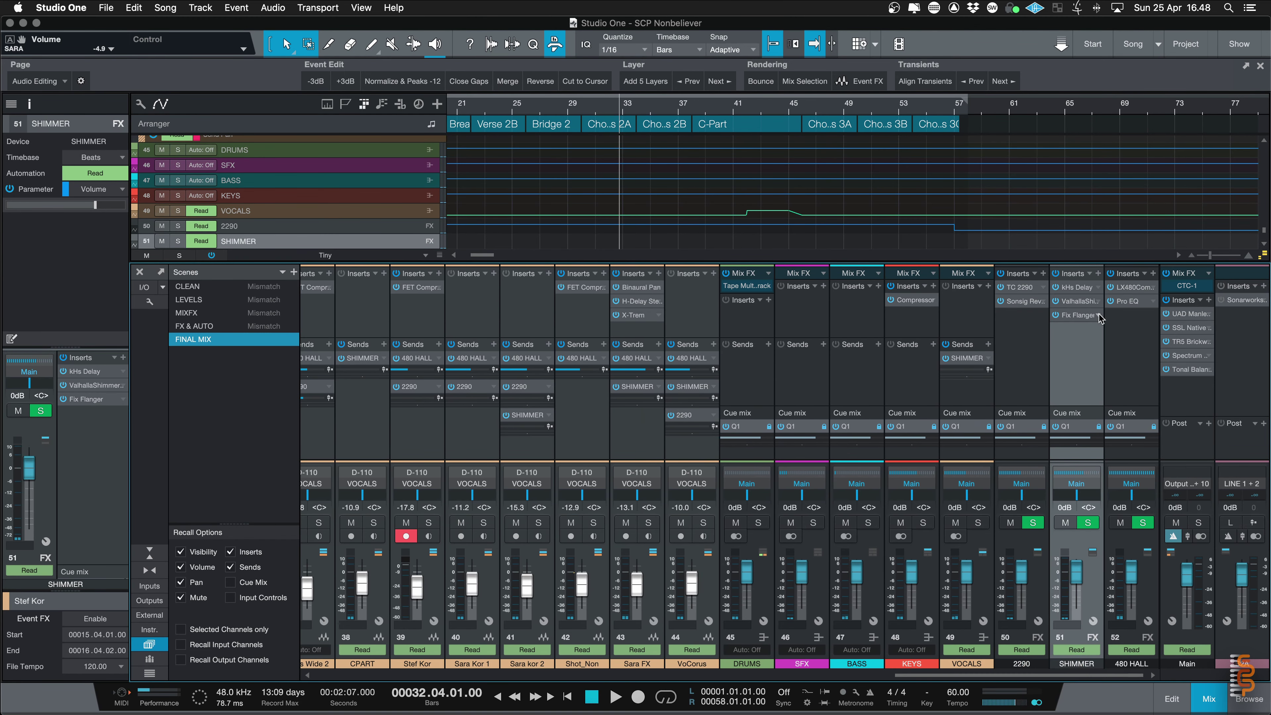
click(1077, 315)
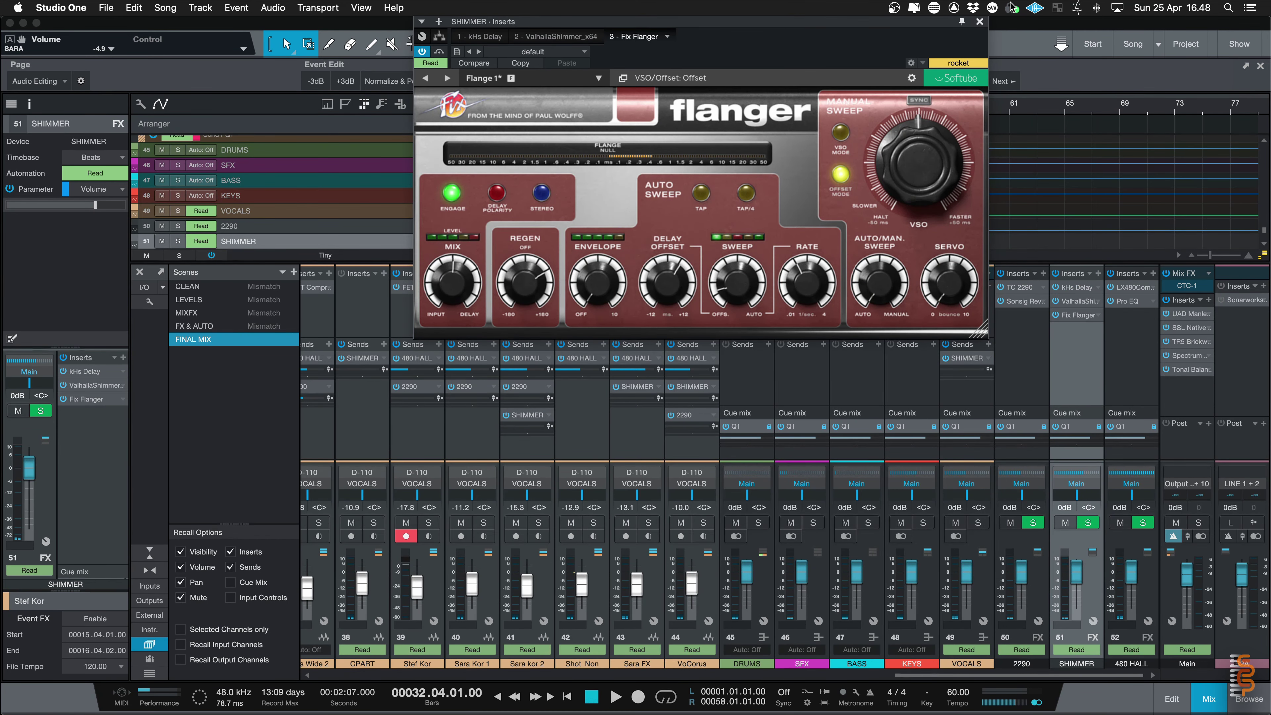
click(979, 22)
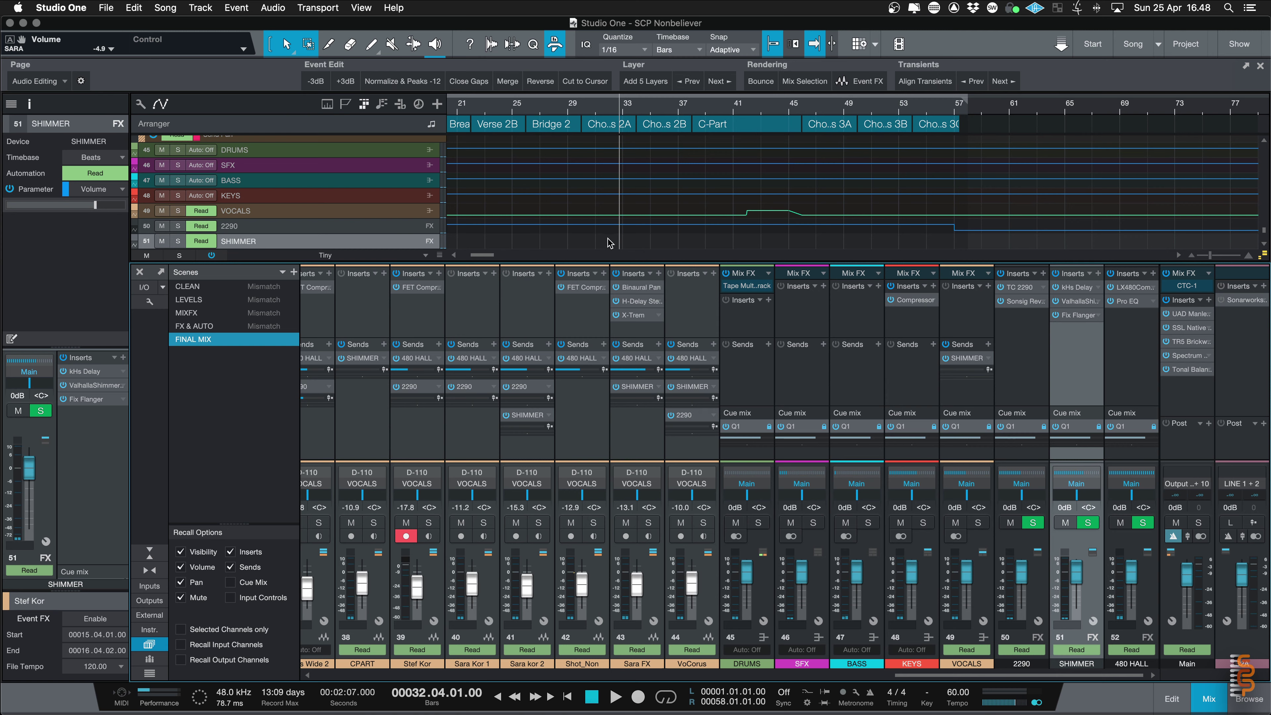
- Hide the mix console and rename the SHIMMER channel's Mix automation lane to FixFlanger Mix
key(F3)
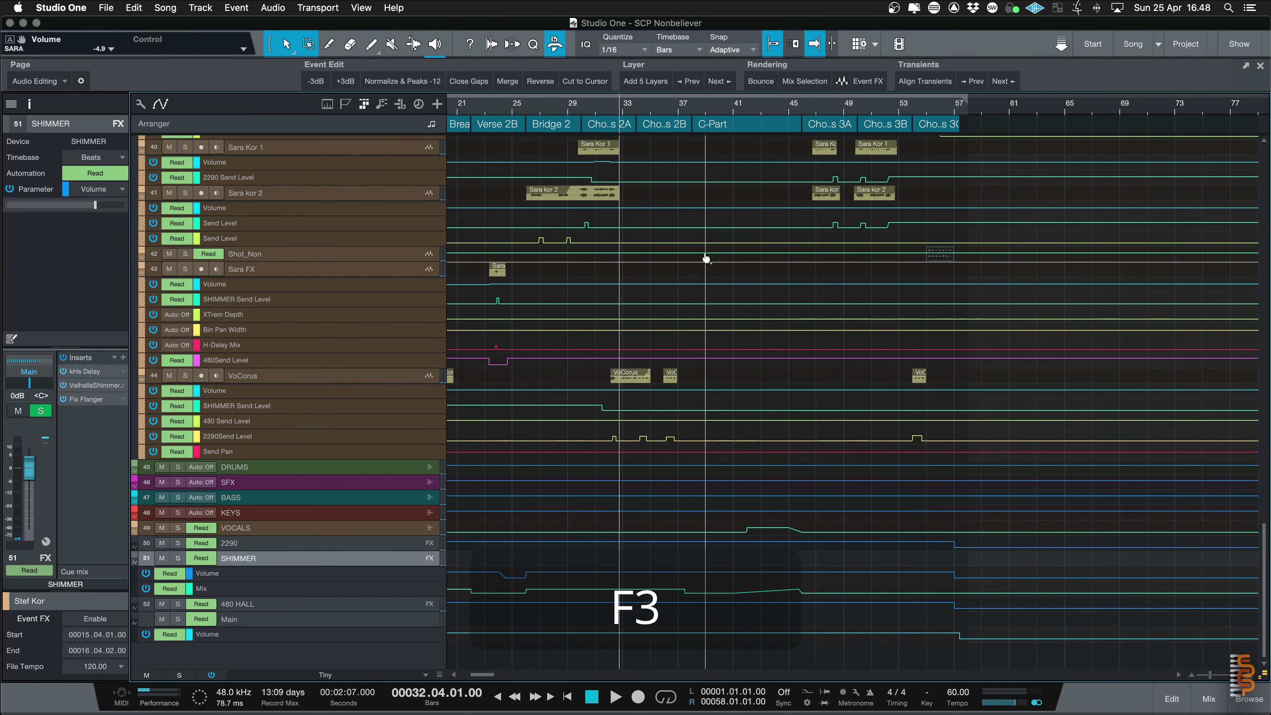
click(369, 483)
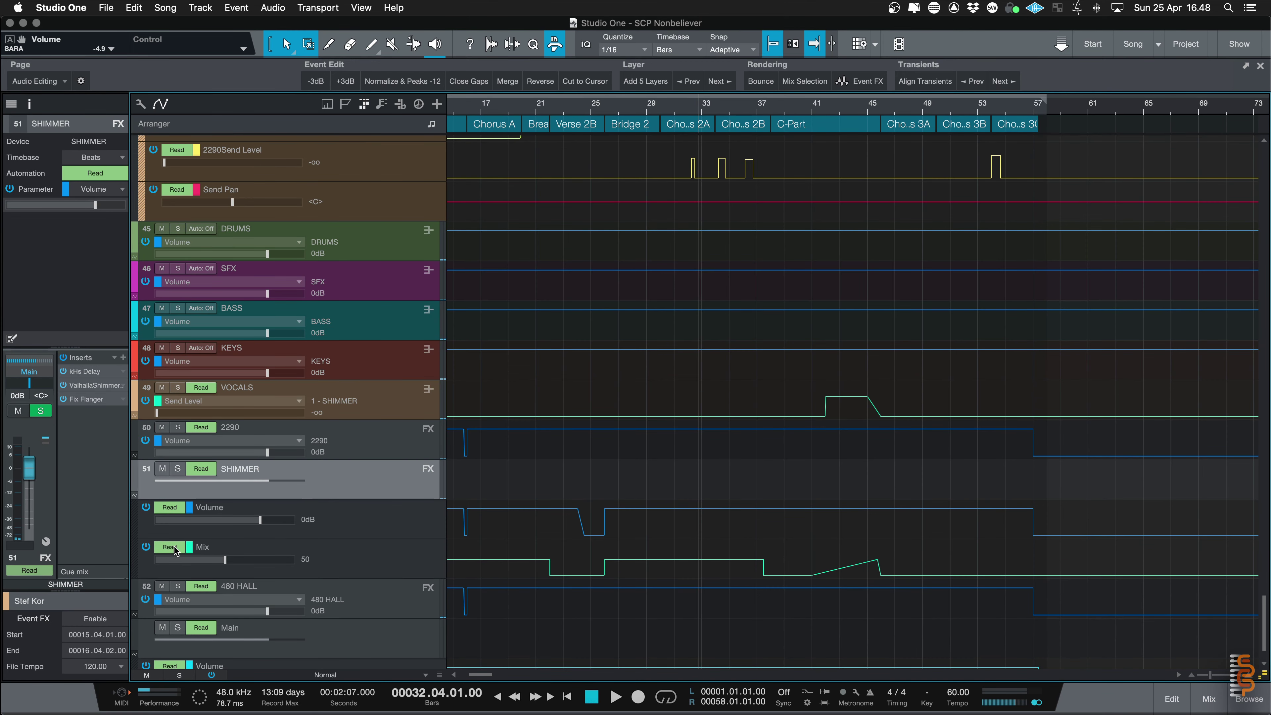
click(394, 547)
double_click(199, 547)
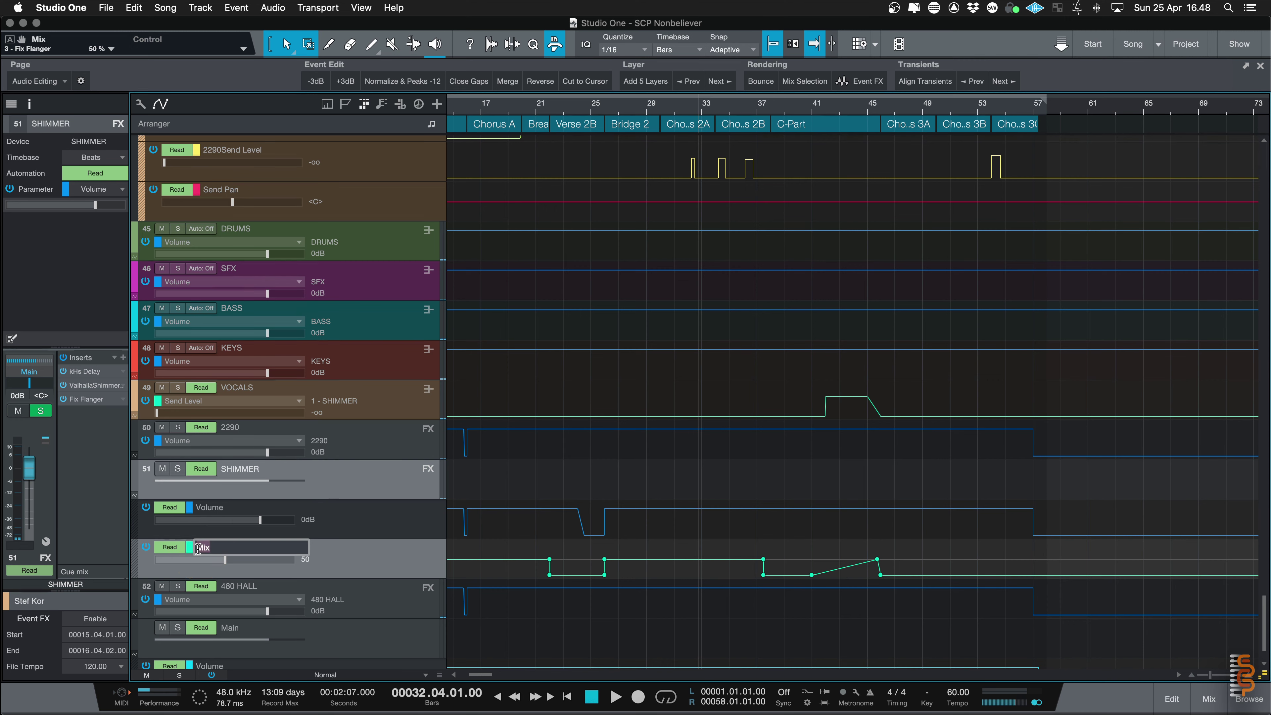
text(FixFla)
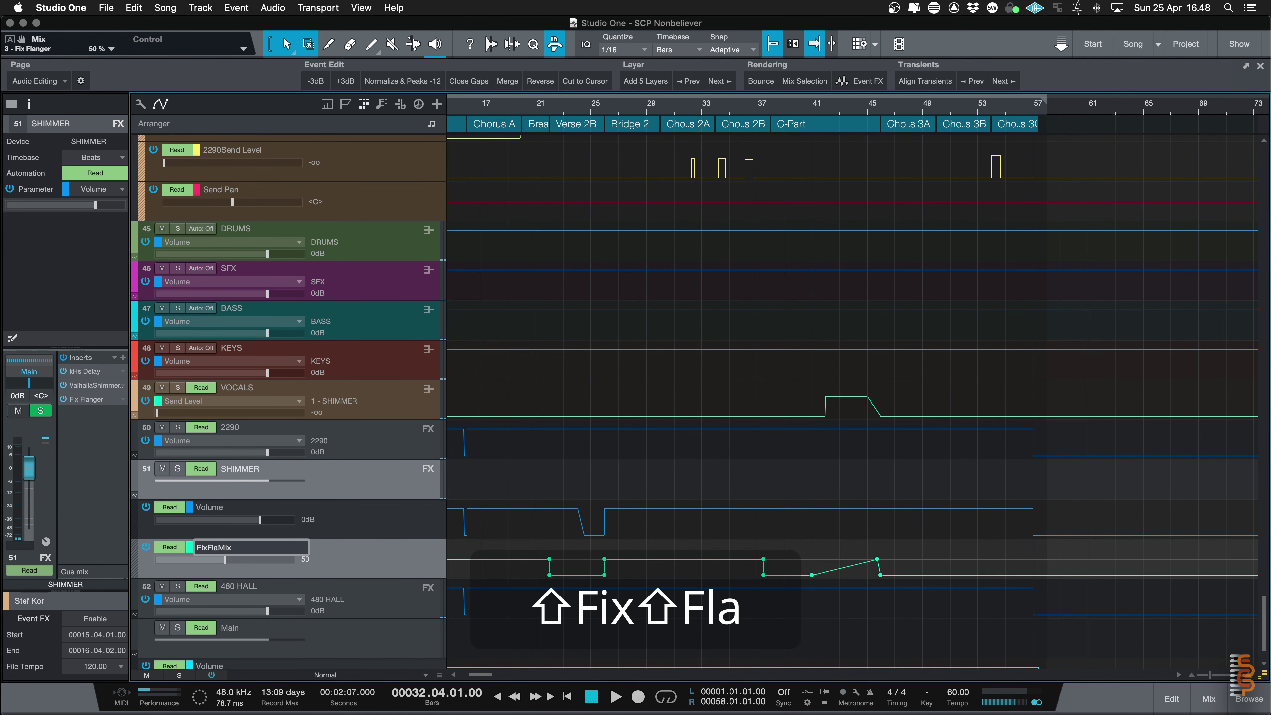
text(ne)
text(ger)
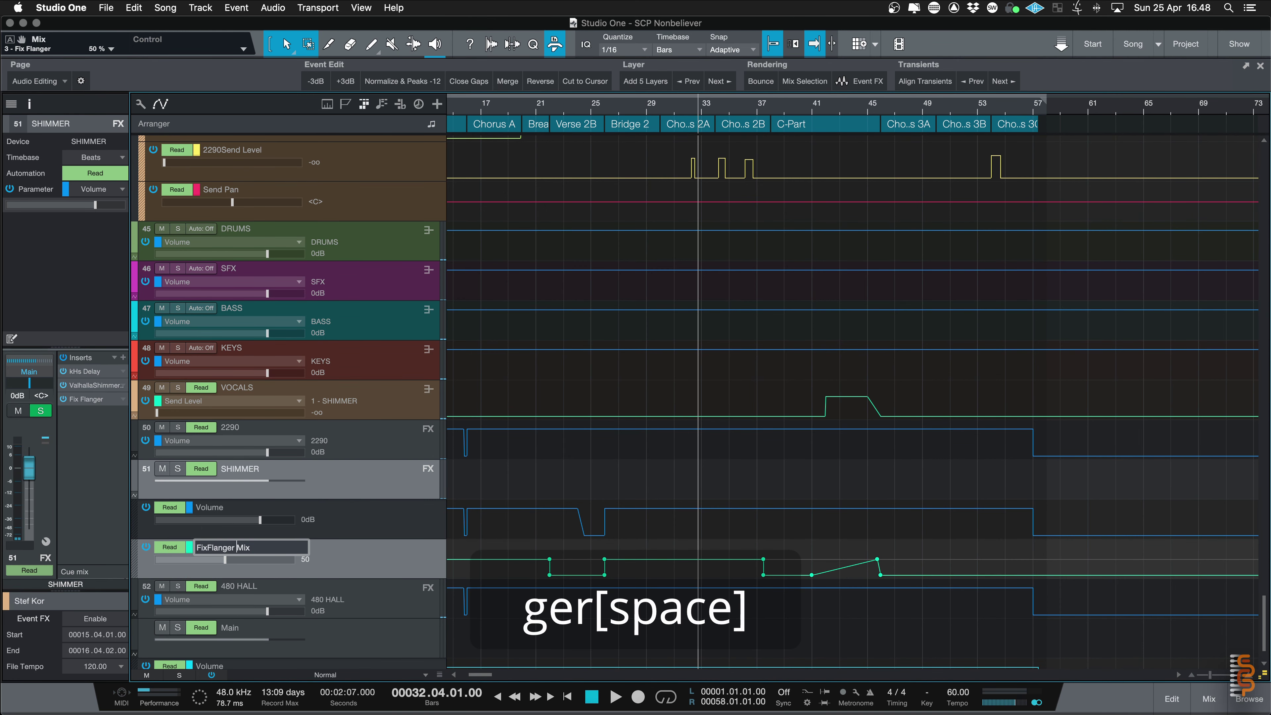
key(Return)
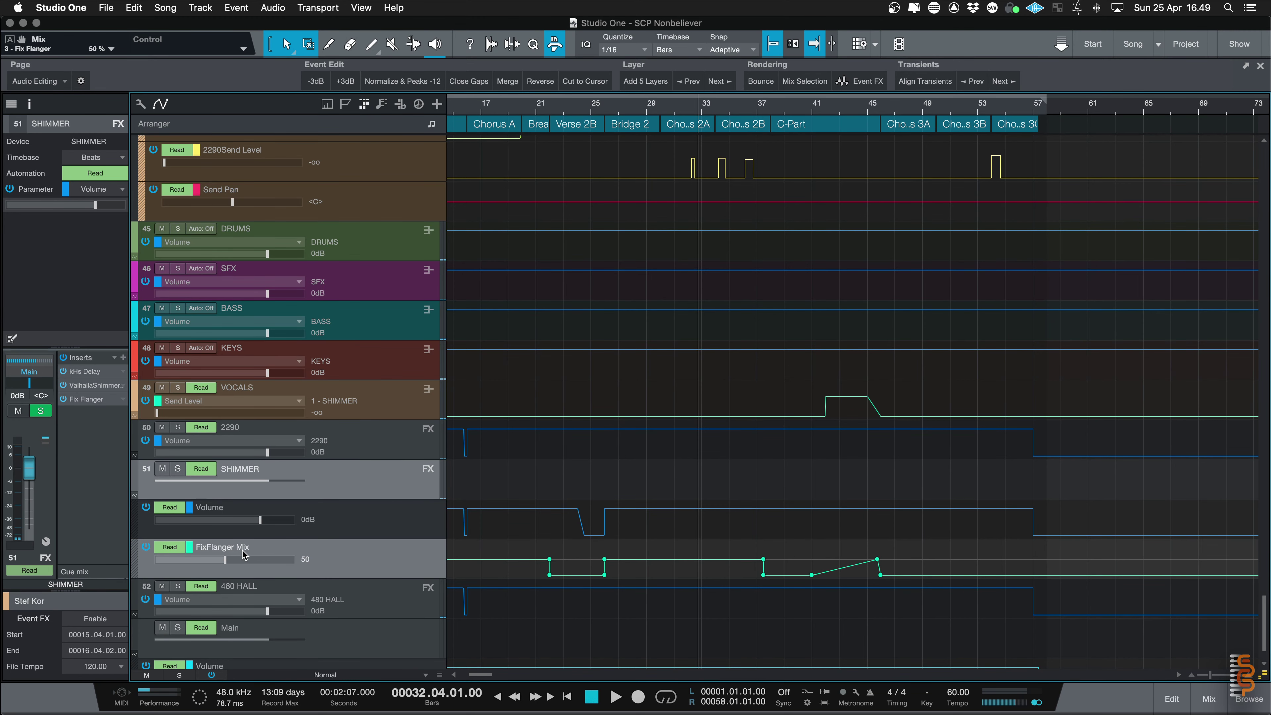
- Examine the FixFlanger Mix envelope points up to bar 26, then place the playhead at bar 38
scroll(662, 580, left, 5)
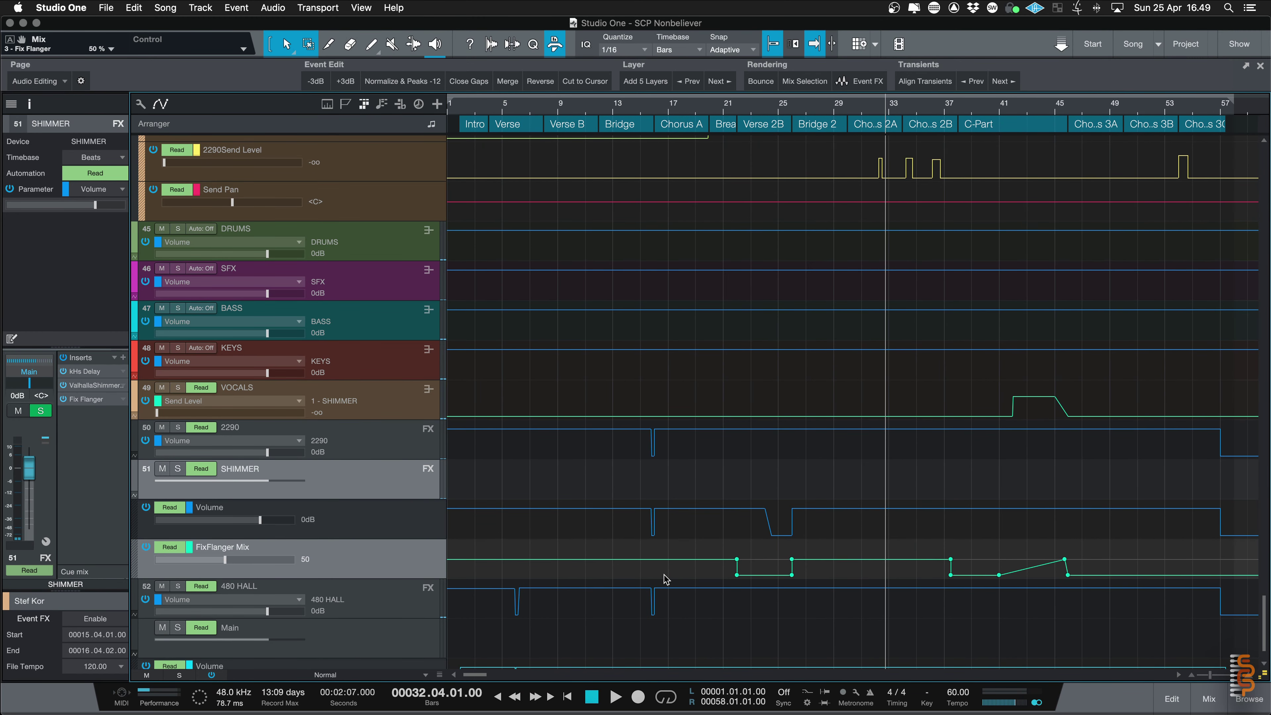
key(w)
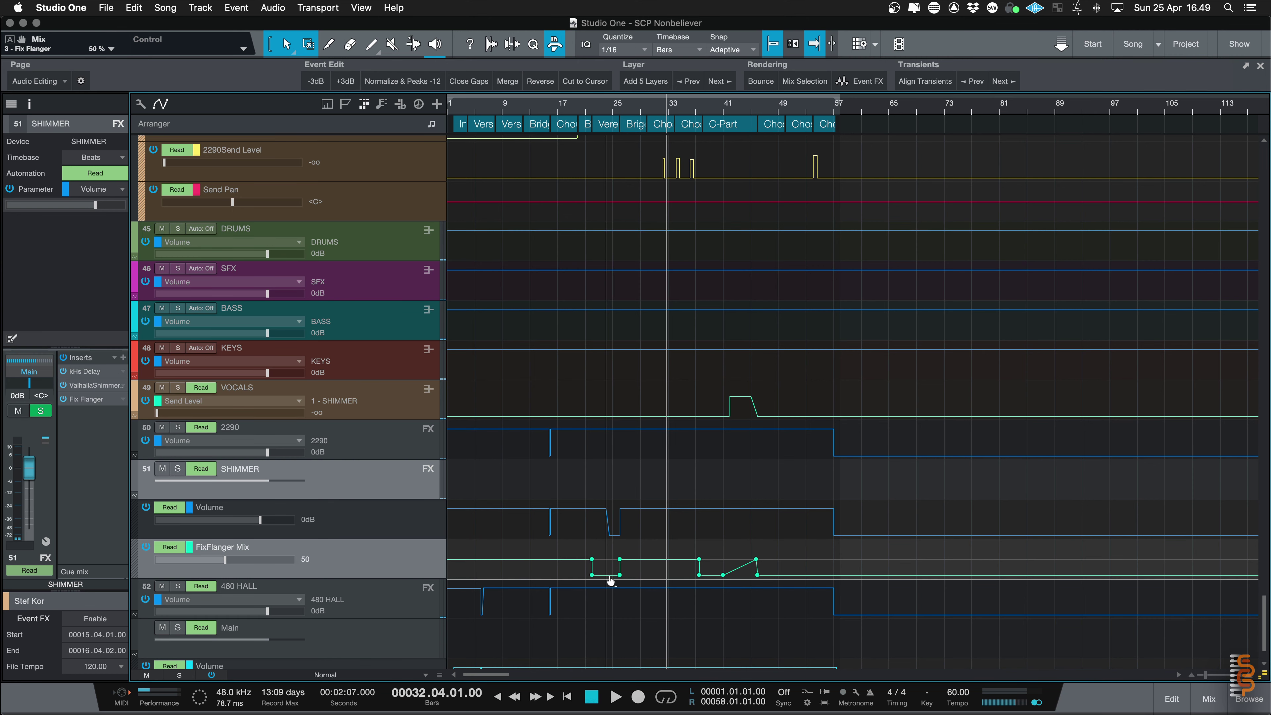
mouse_move(621, 580)
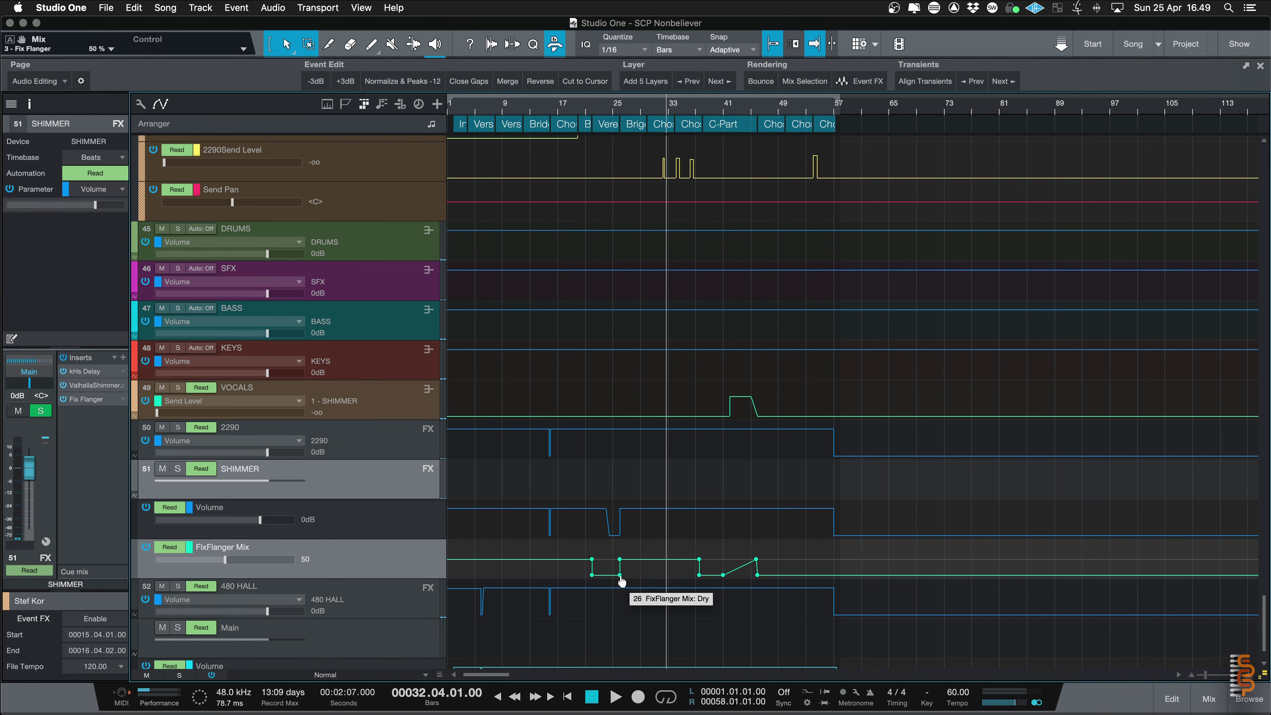
click(702, 113)
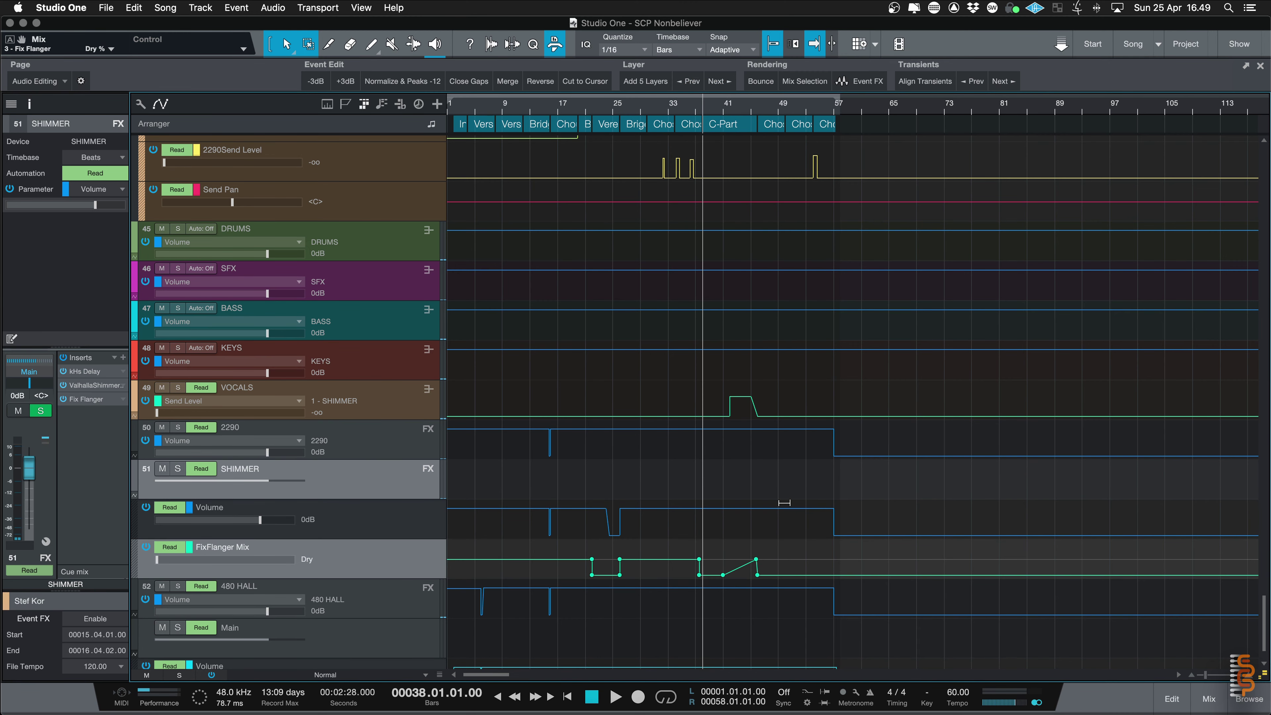
- Reduce the track height to Tiny and enlarge only the FixFlanger Mix lane, with the playhead at bar 37
scroll(785, 501, up, 3)
scroll(786, 493, up, 3)
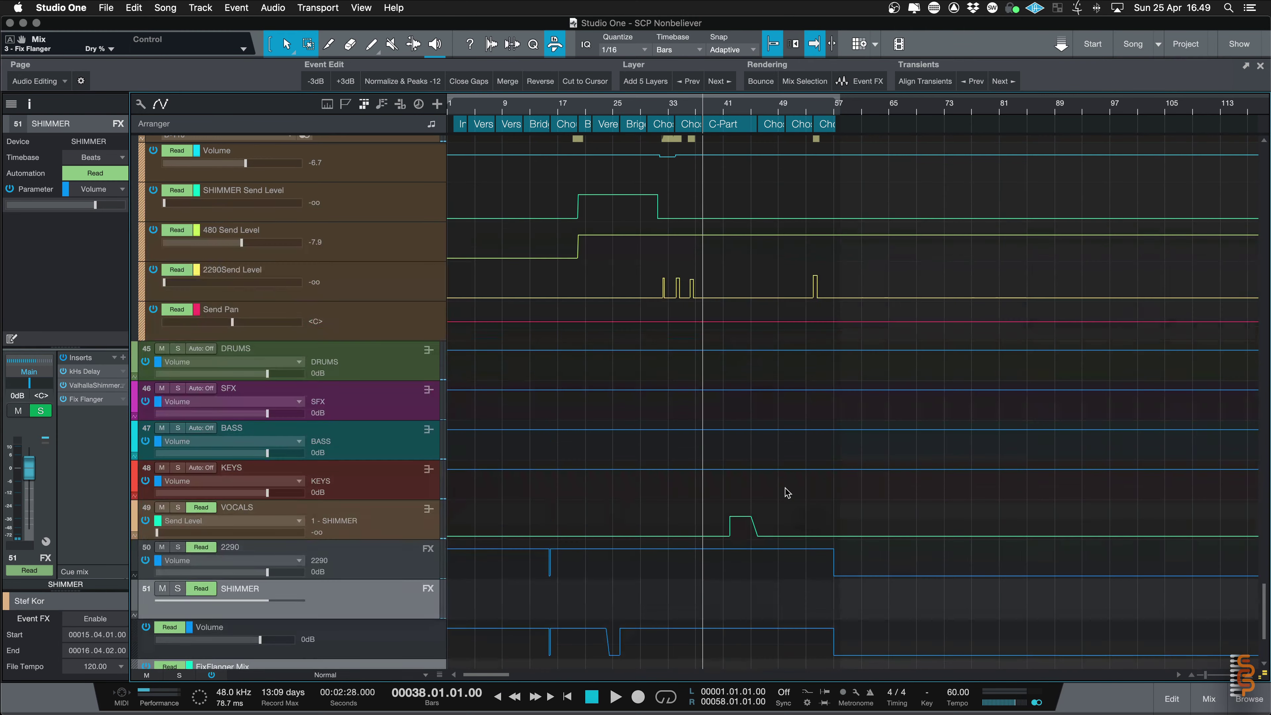
key(shift+w)
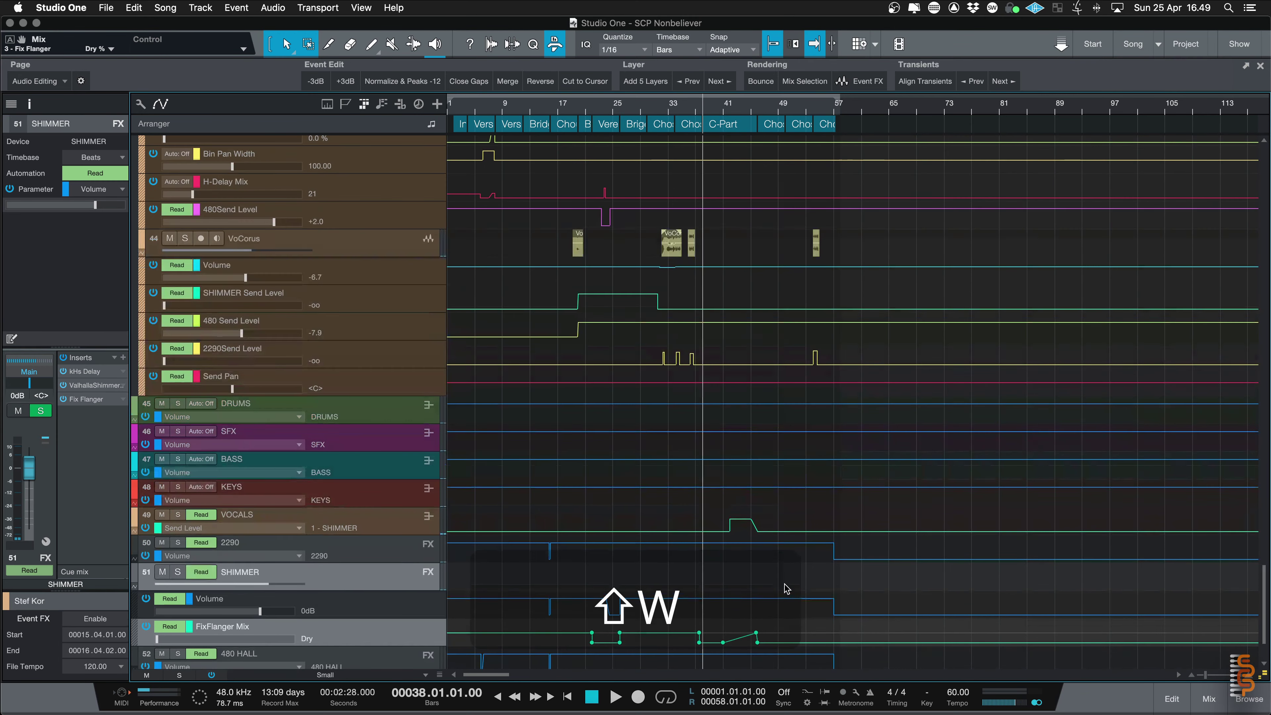
key(shift+w)
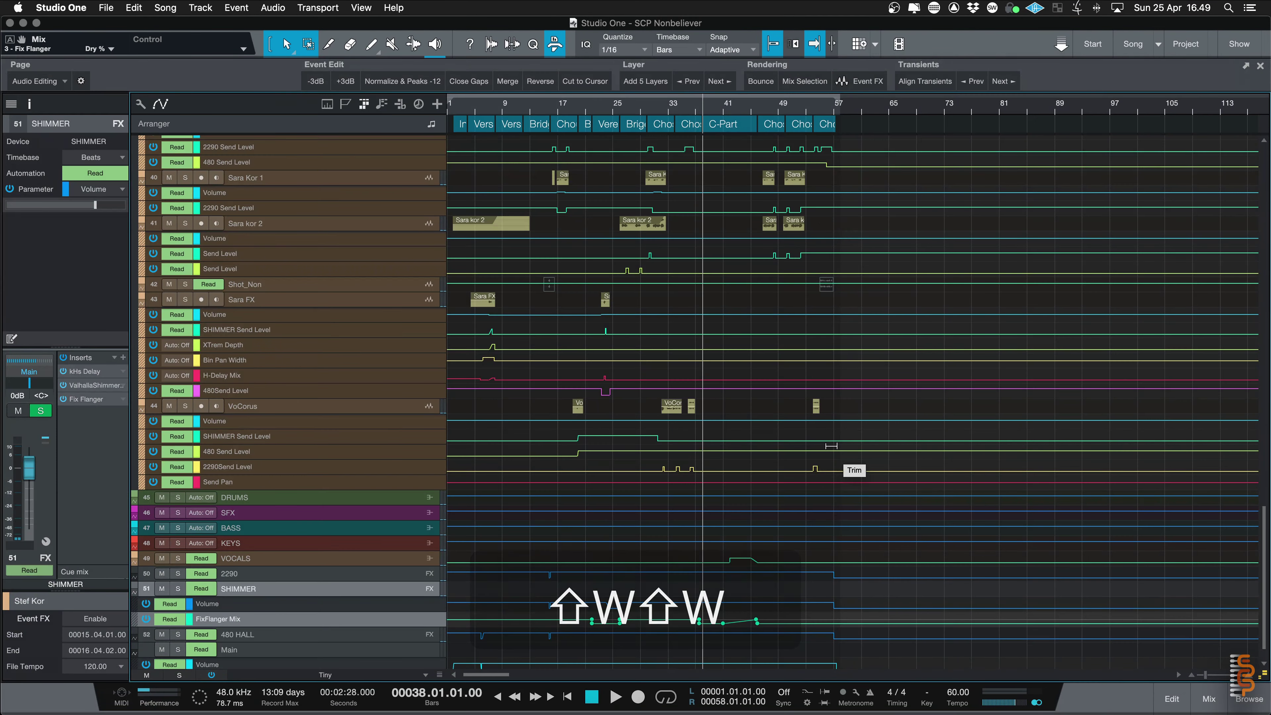
click(696, 113)
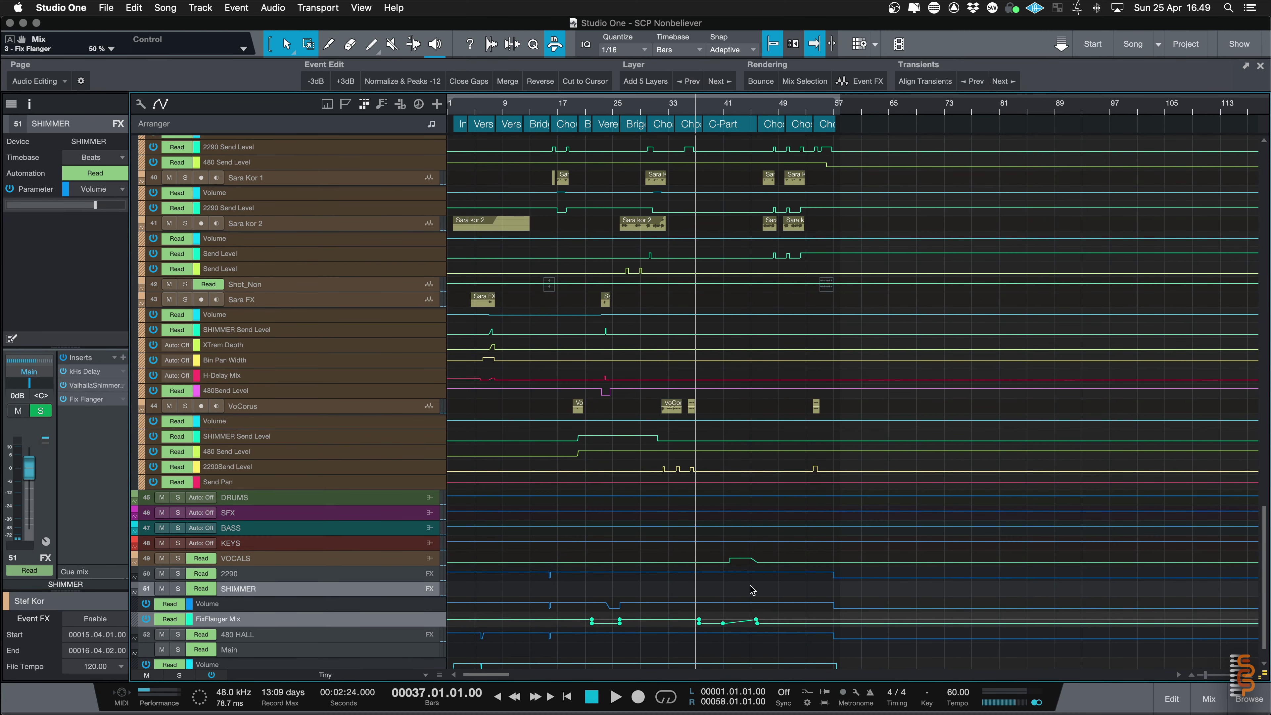
drag(403, 627, 404, 668)
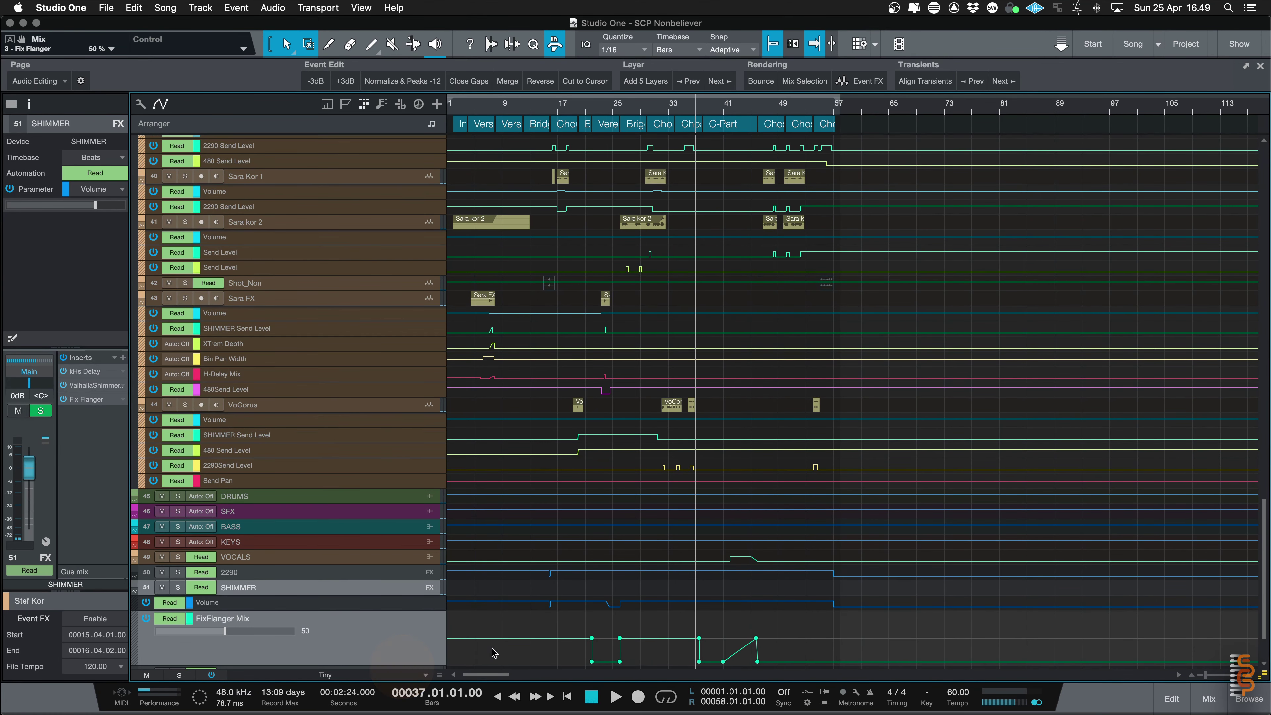
- Play the C-Part from bar 37 while following the zoomed-in FixFlanger Mix envelope, and stop at bar 47
key(space)
key(e)
key(e)
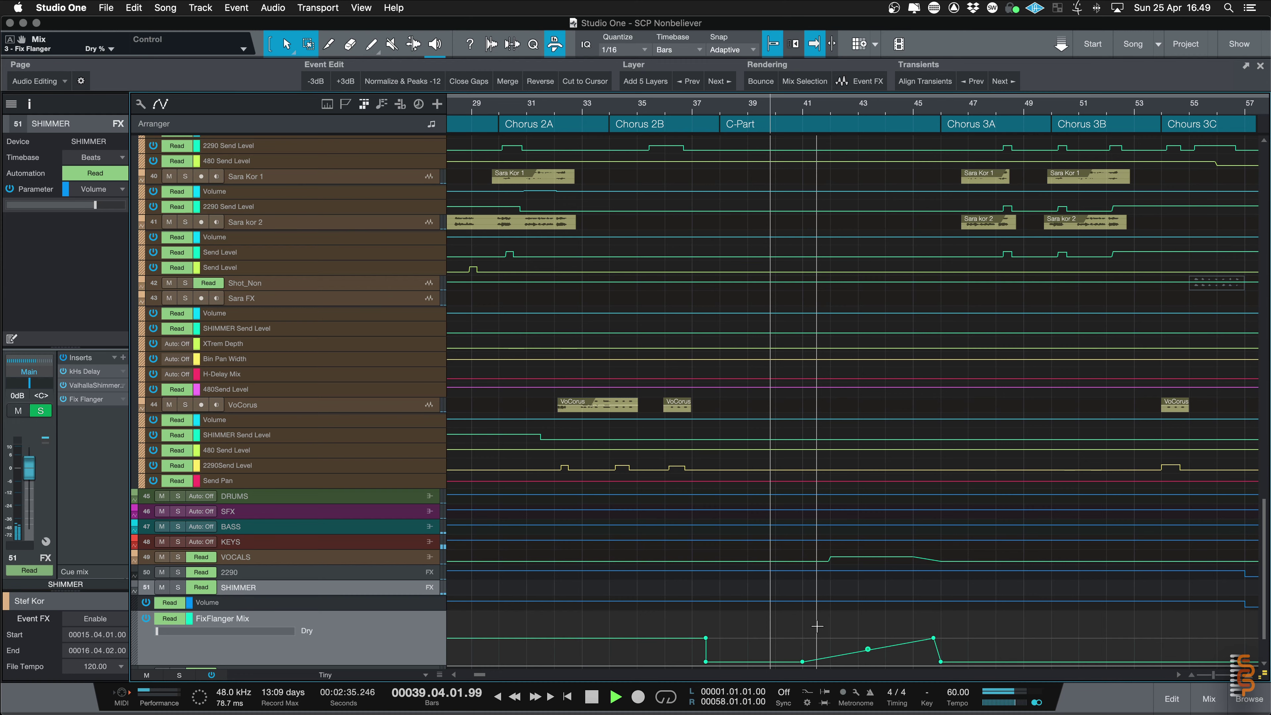
scroll(816, 626, right, 10)
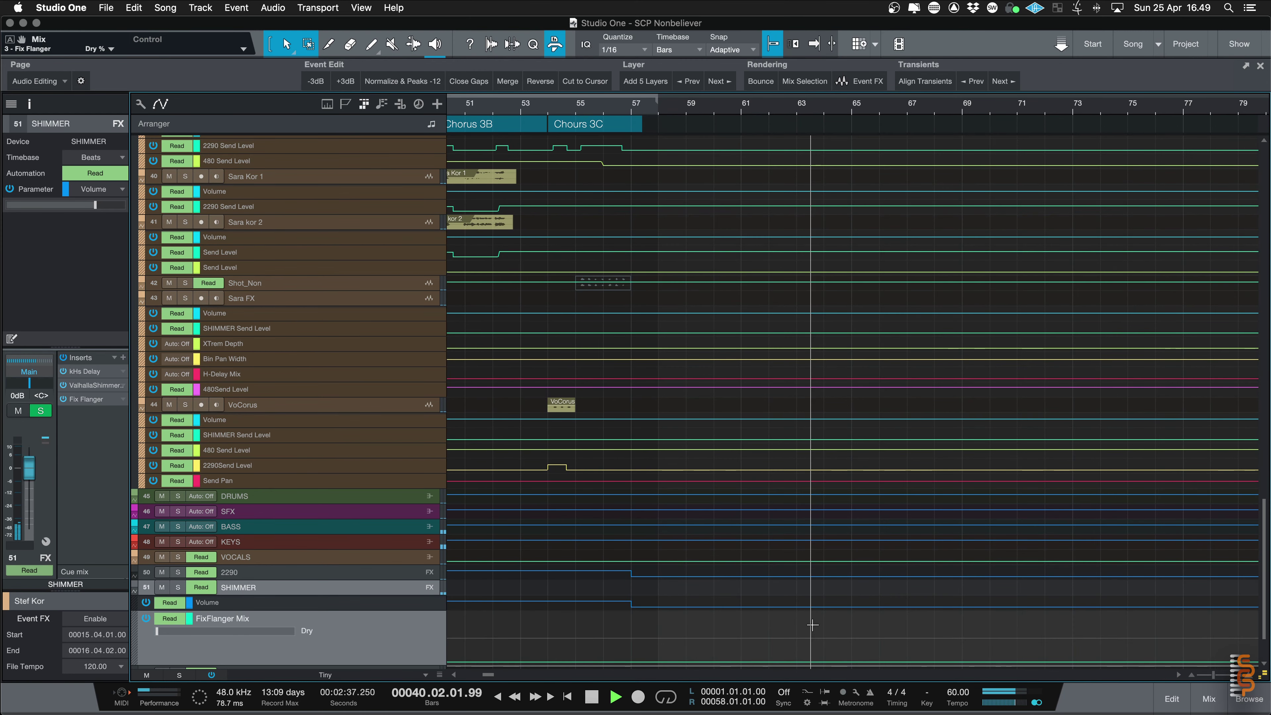
scroll(813, 627, left, 4)
scroll(812, 627, left, 4)
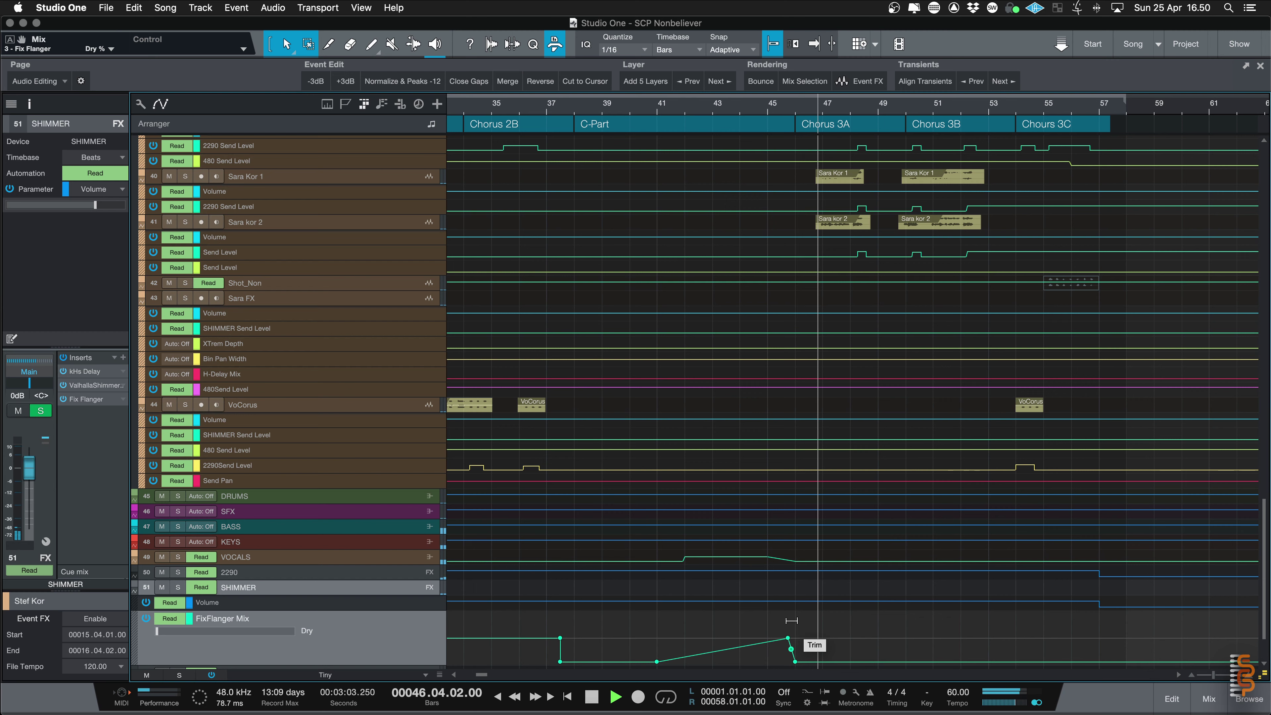
key(space)
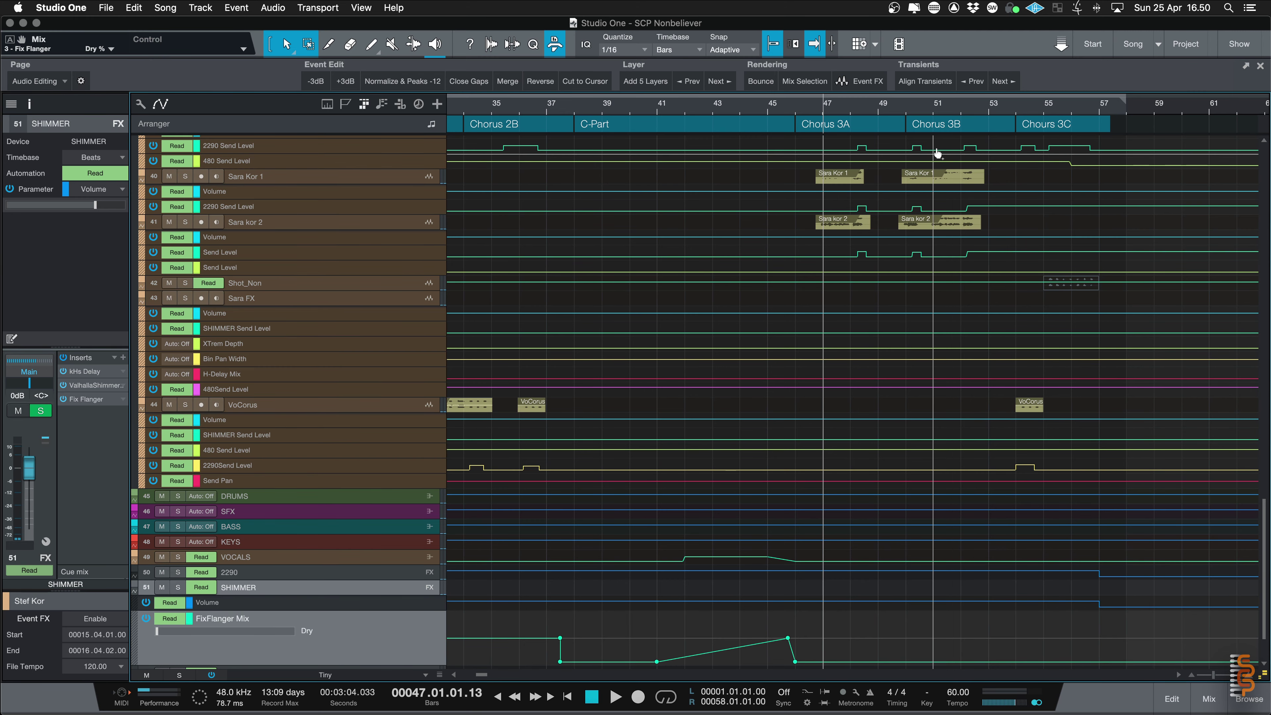
- Show the mix console and inspect the TC 2290 delay insert on the 2290 FX channel, closing its window when done
scroll(935, 483, up, 2)
scroll(935, 483, down, 2)
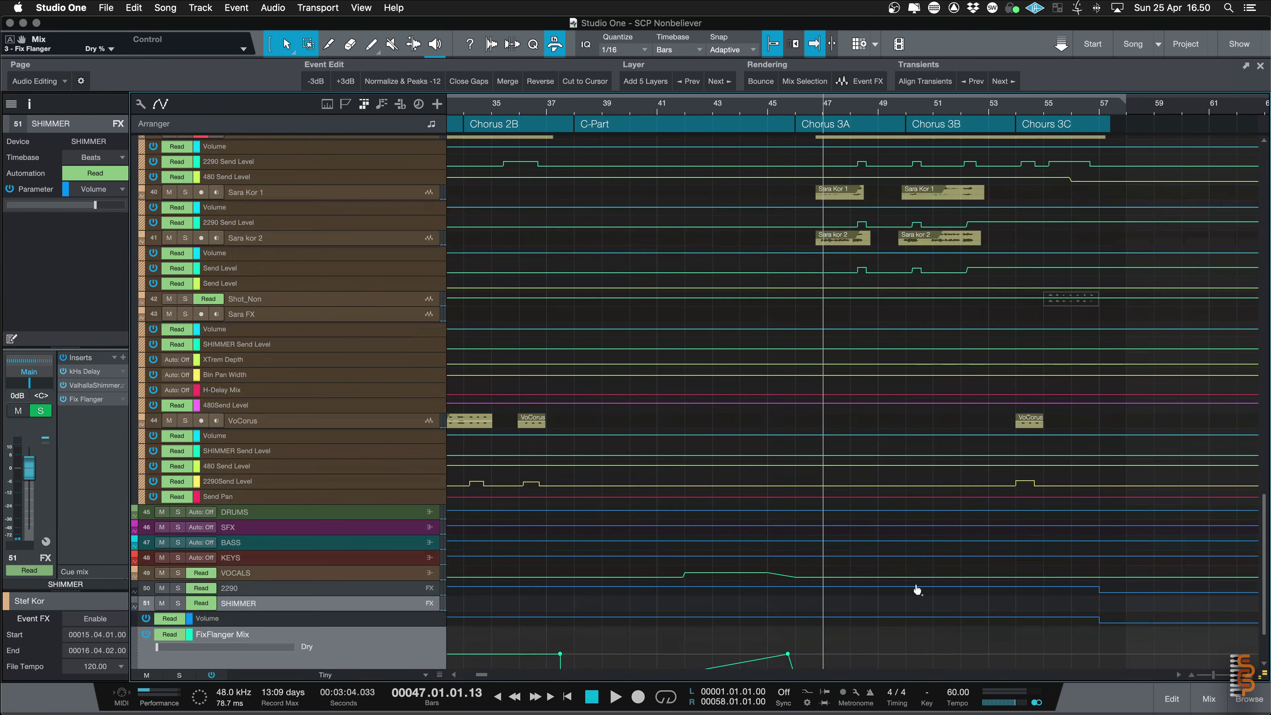
key(F3)
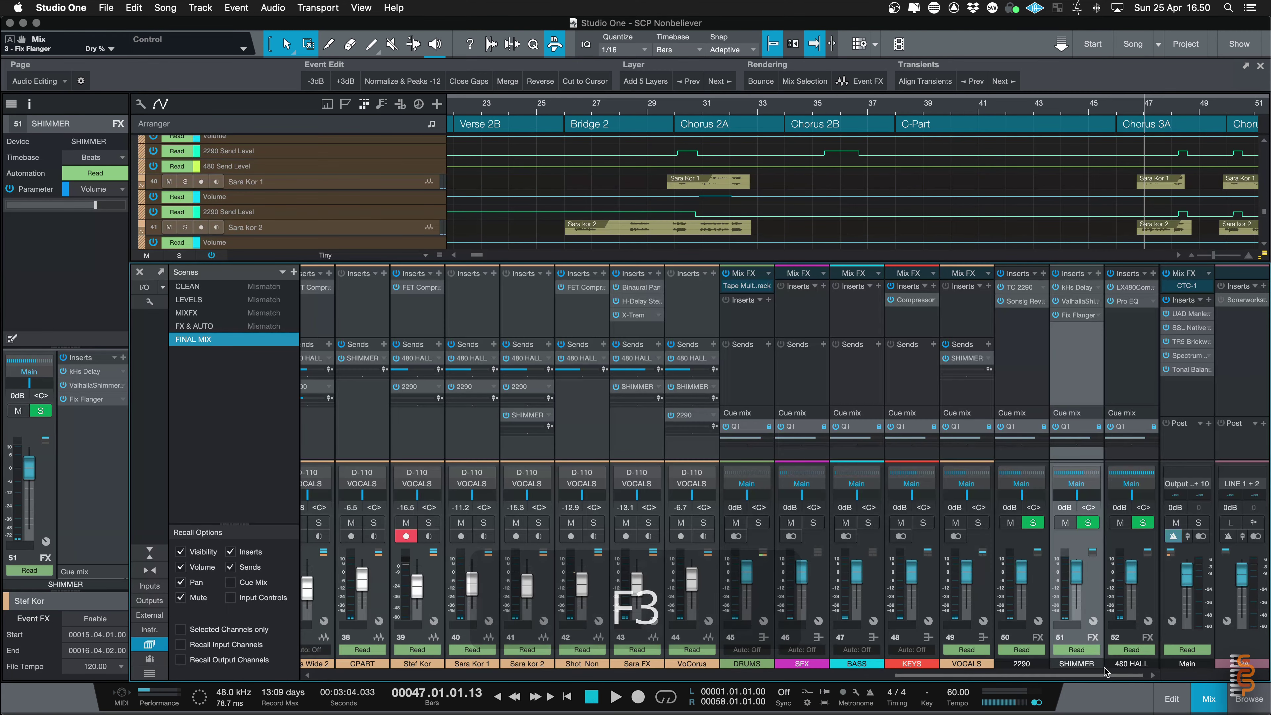
click(1021, 377)
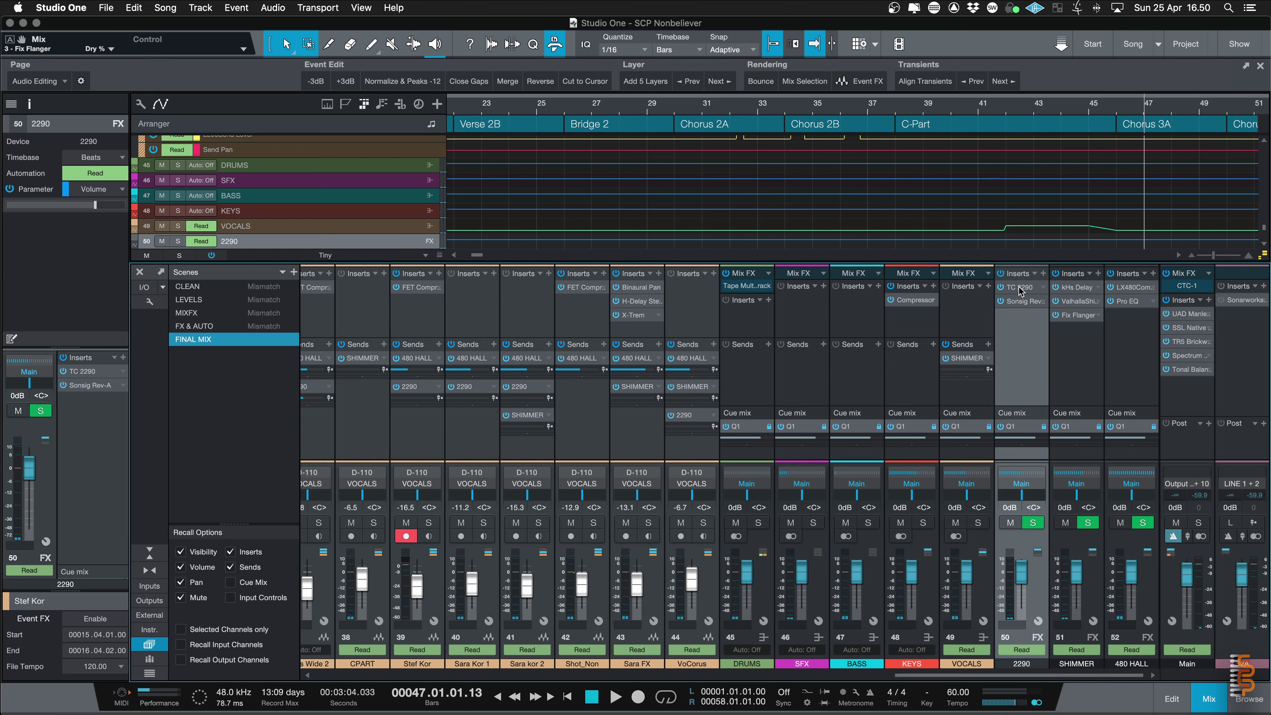
click(1019, 288)
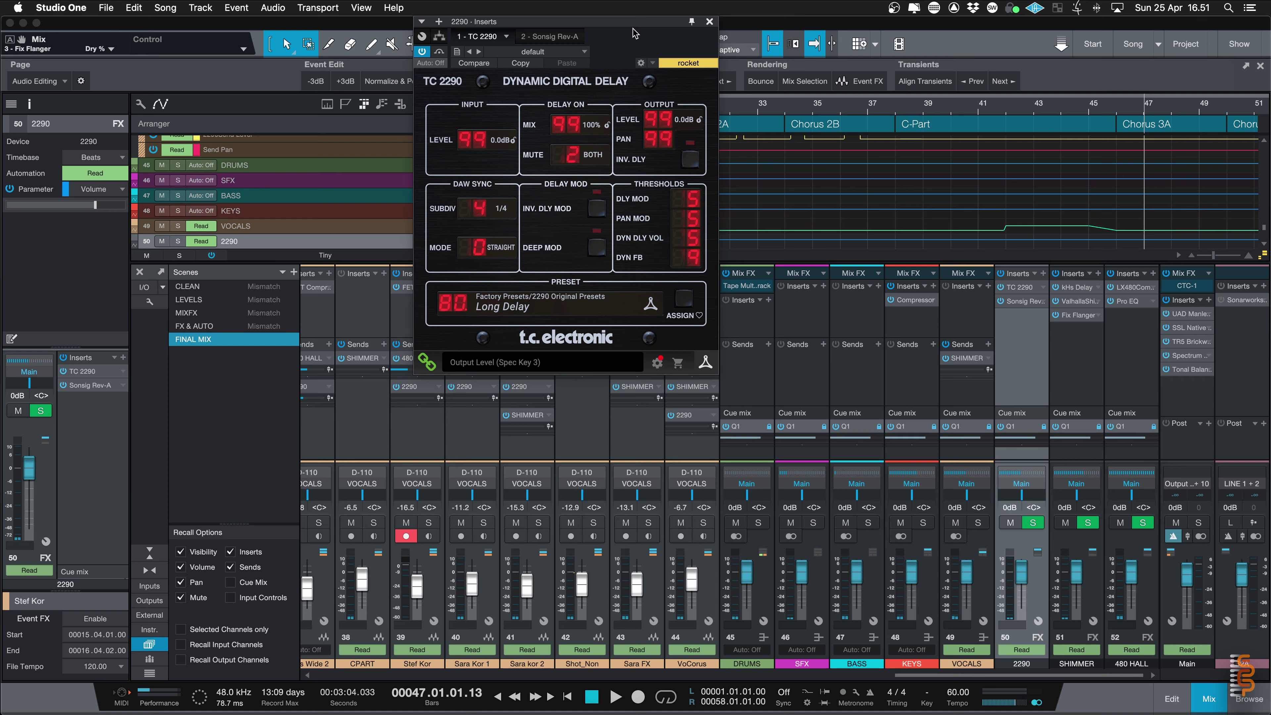
drag(633, 21, 689, 15)
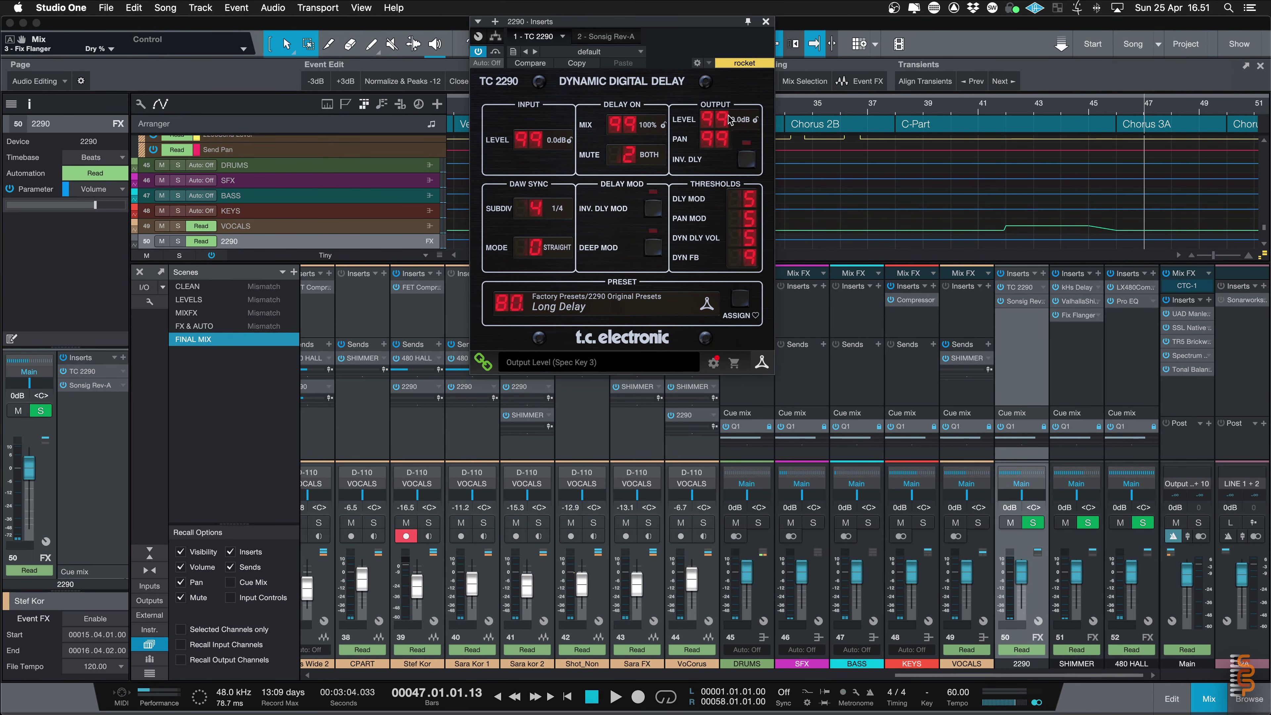
click(766, 22)
- Hide the mix console and solo the VOCALS folder track
key(F3)
scroll(359, 304, up, 3)
click(359, 304)
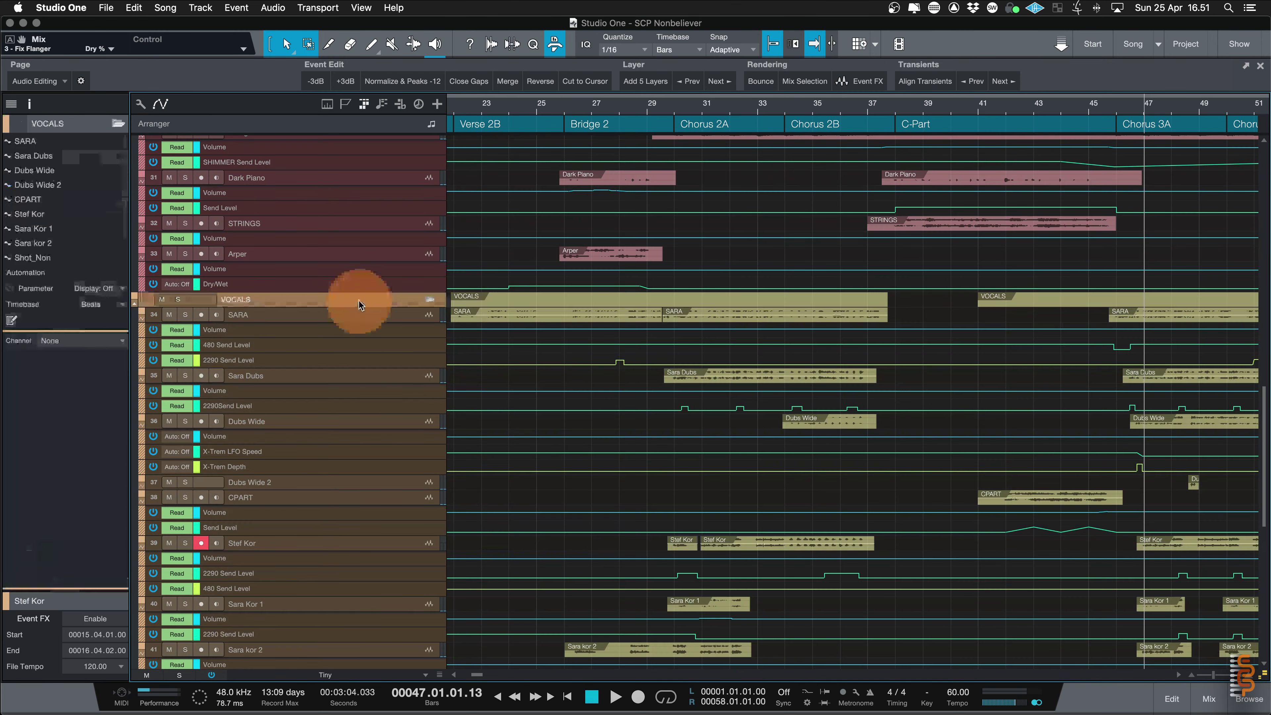
key(s)
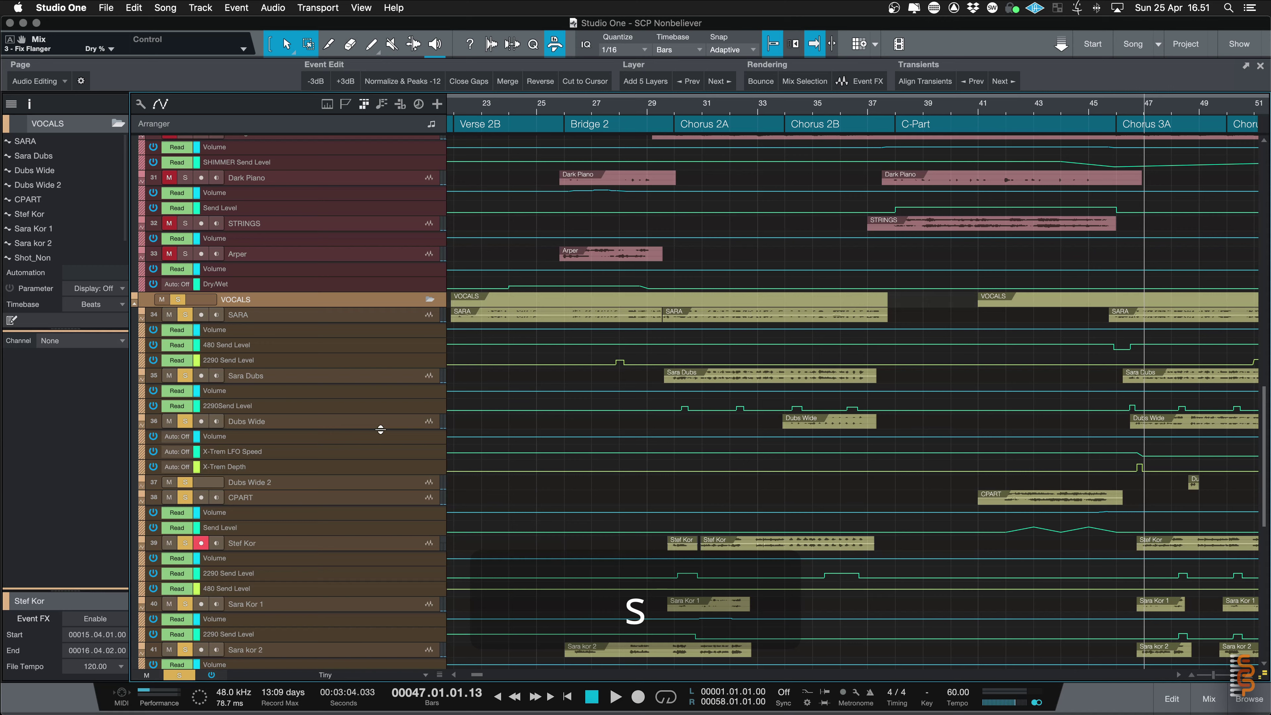
- Select the Sara Dubs track's 2290Send Level lane and examine its envelope through Chorus 3A to Chorus 3C
click(369, 406)
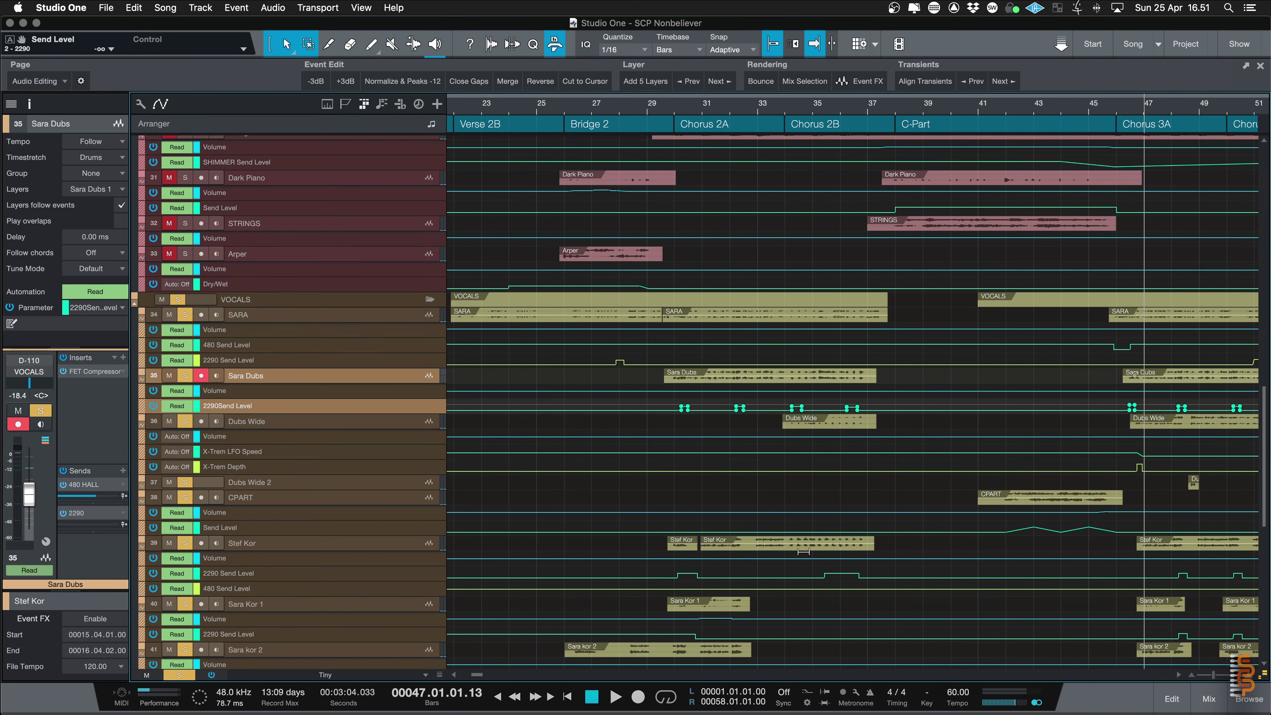
scroll(764, 622, down, 1)
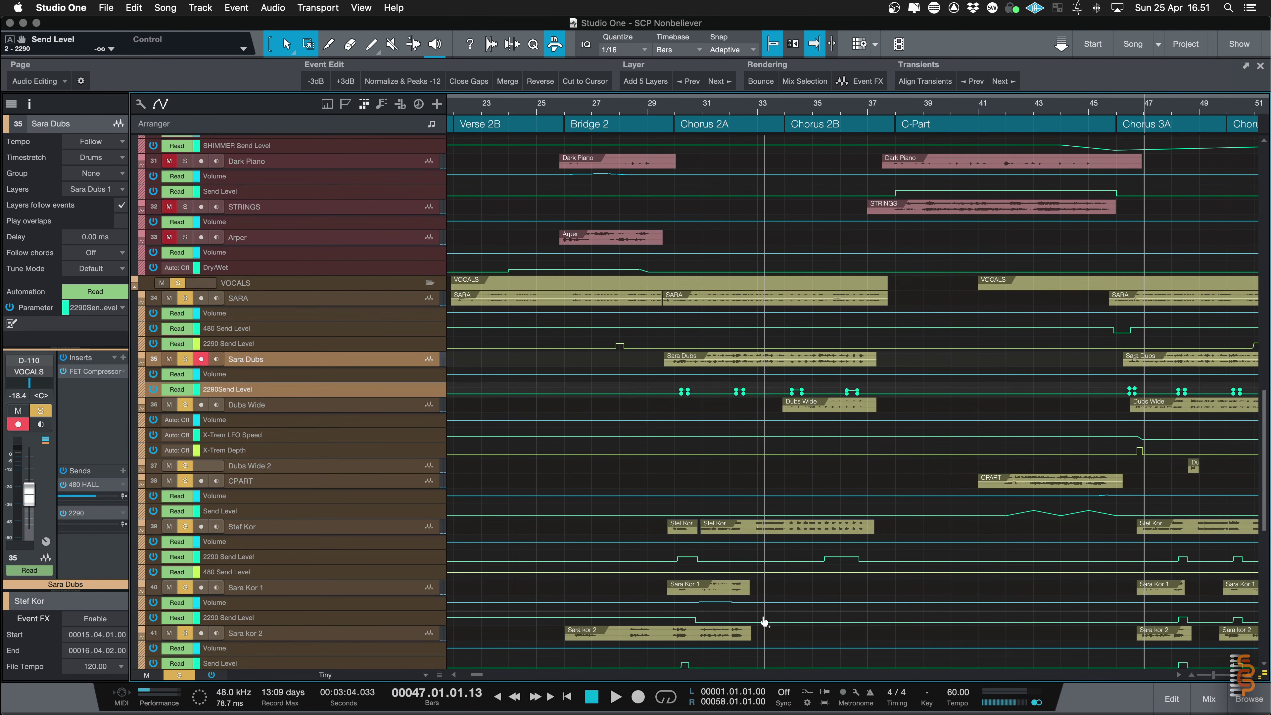
scroll(889, 583, right, 10)
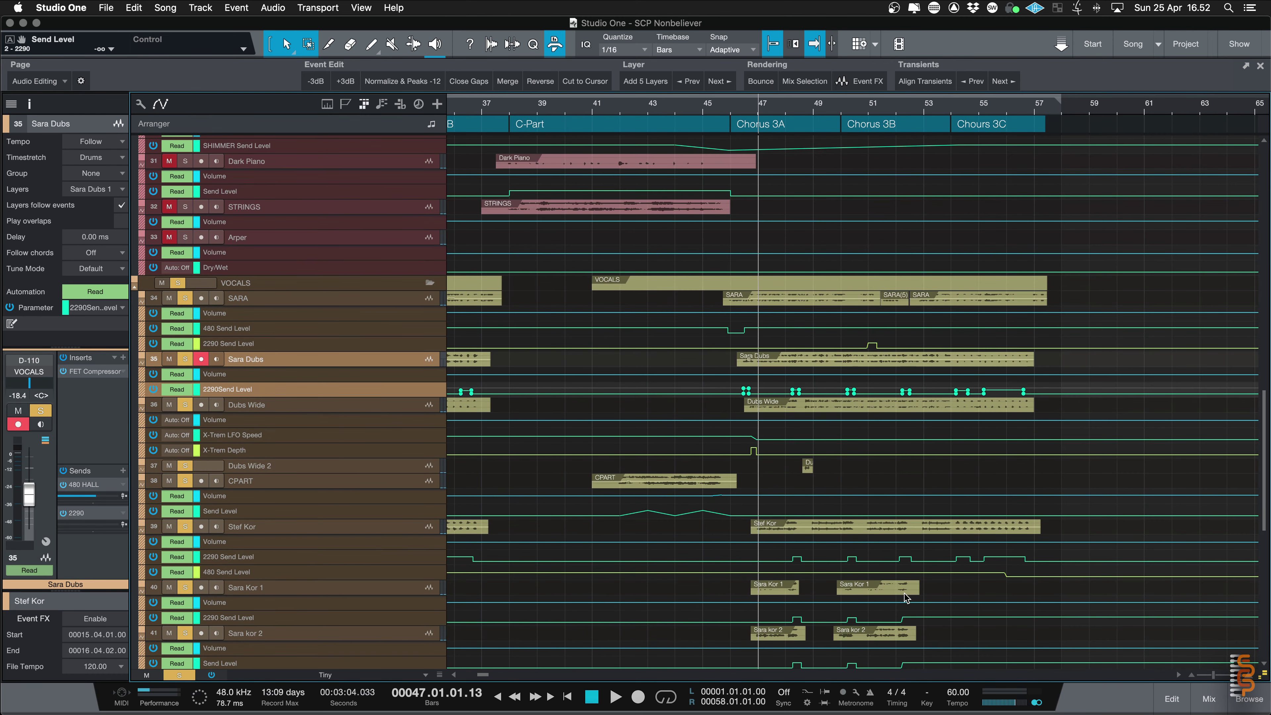
- Play the soloed vocals from the start of Chorus 3A and stop just before bar 51
click(783, 104)
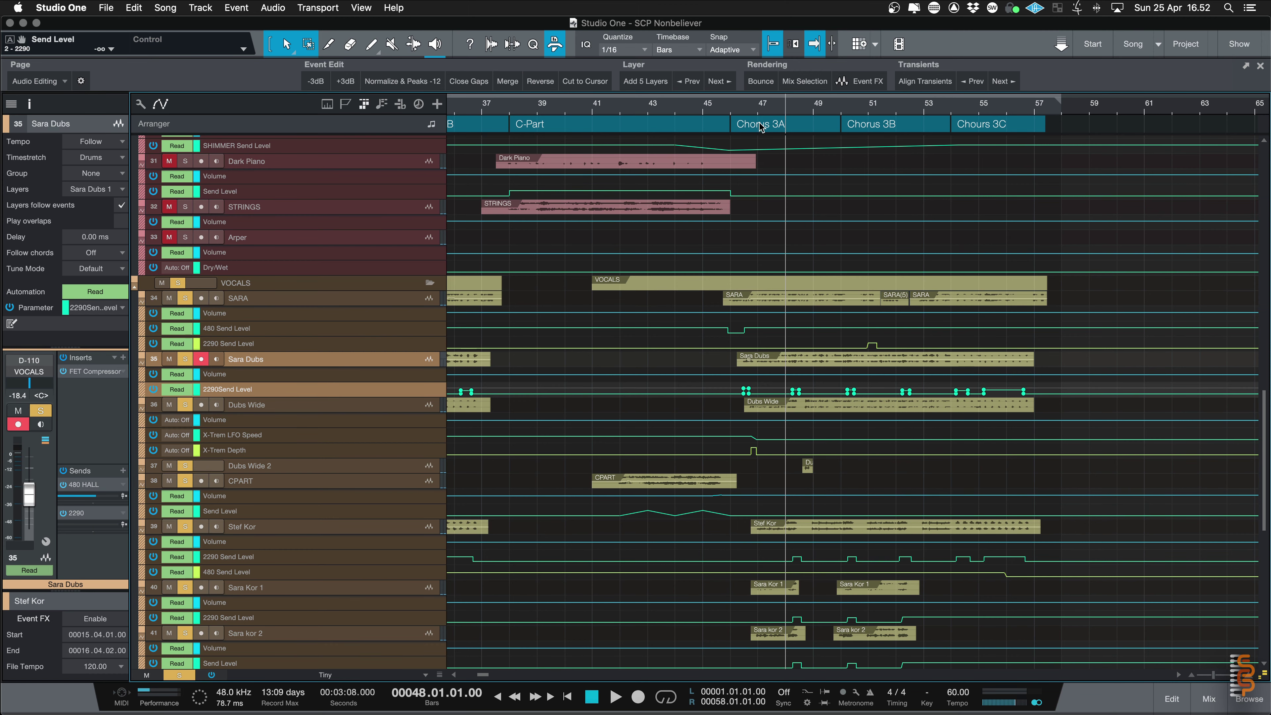
click(737, 107)
key(space)
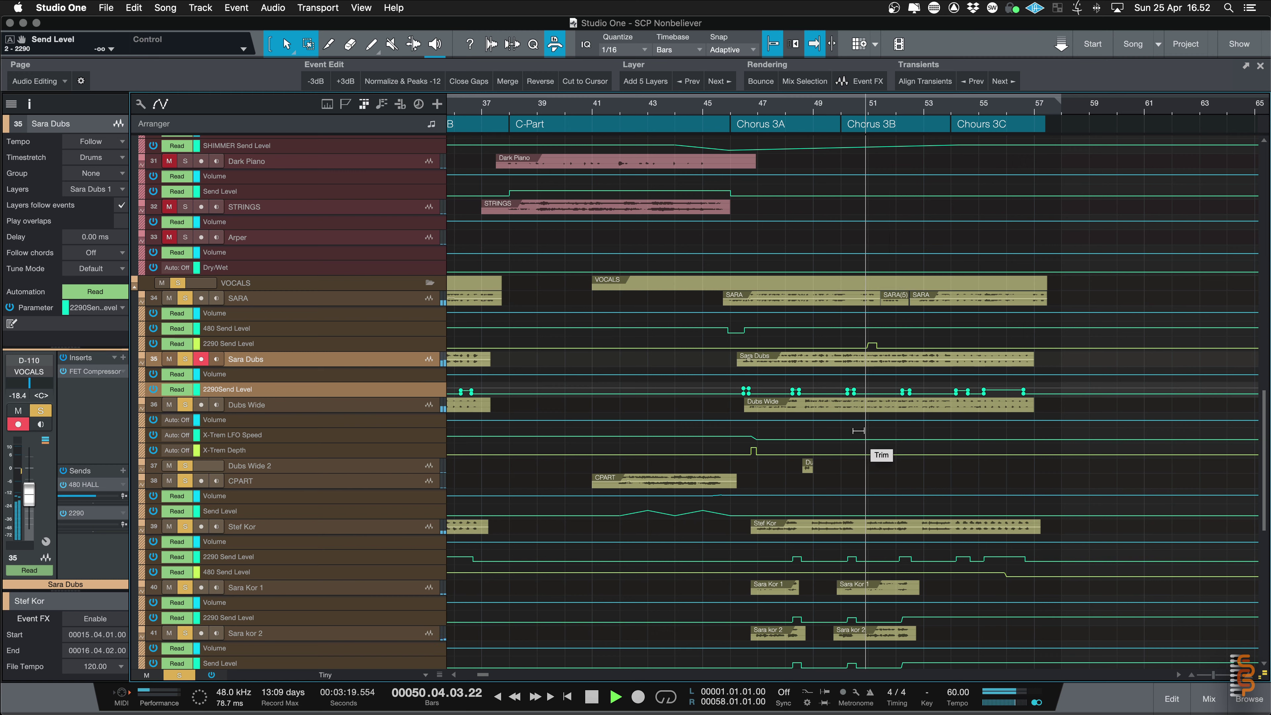
key(space)
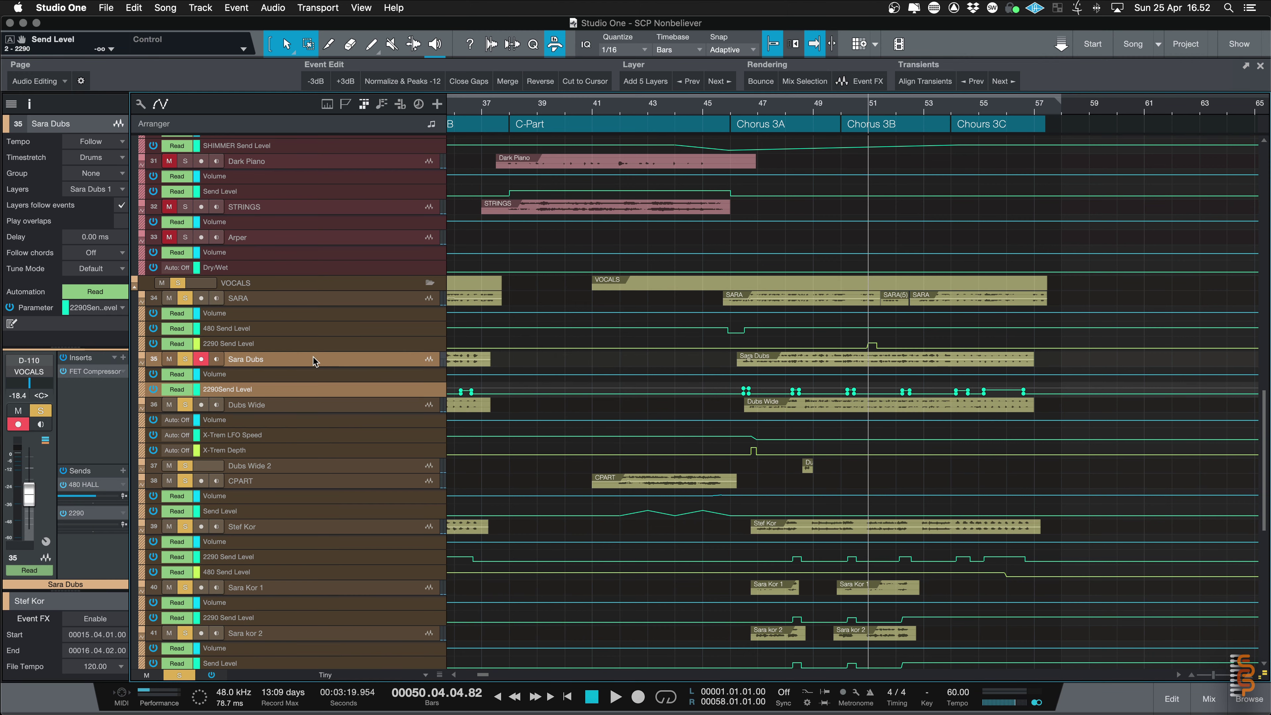
- Select the SARA track's 2290 Send Level lane and examine the send envelopes on the vocal tracks down to Sara kor 2
click(297, 347)
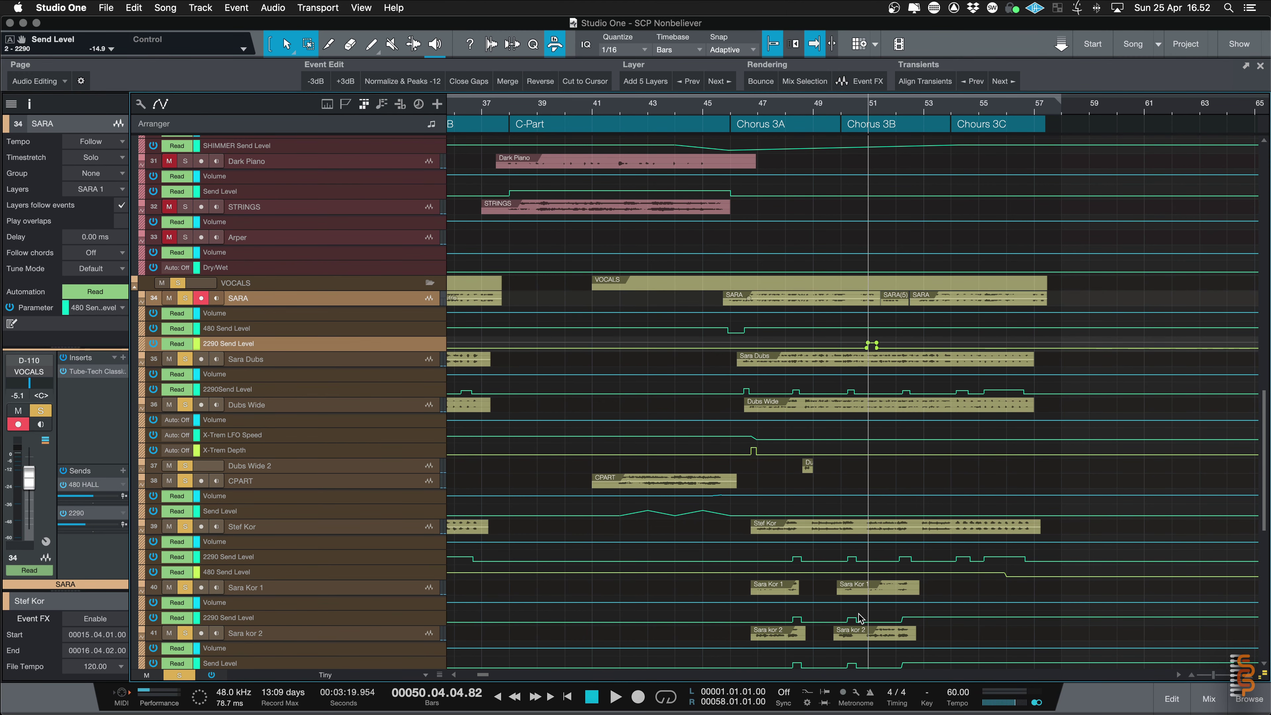
scroll(782, 627, down, 1)
scroll(793, 632, down, 1)
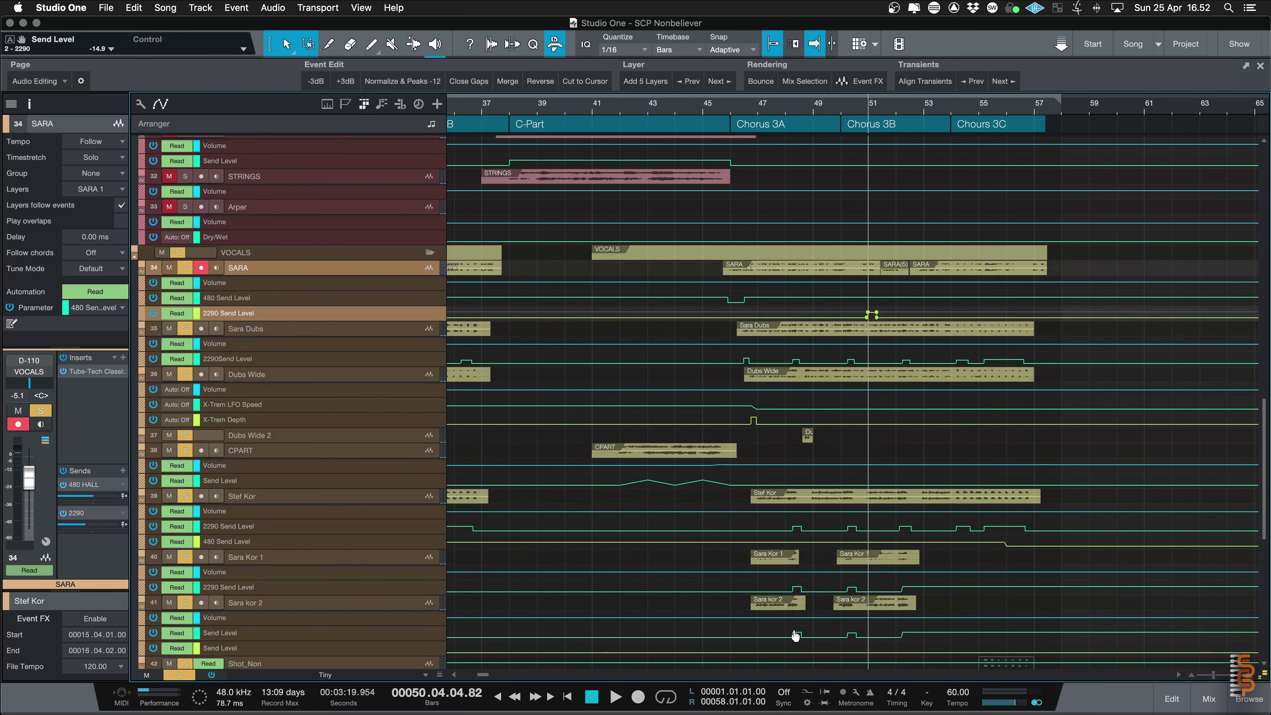
scroll(795, 634, down, 1)
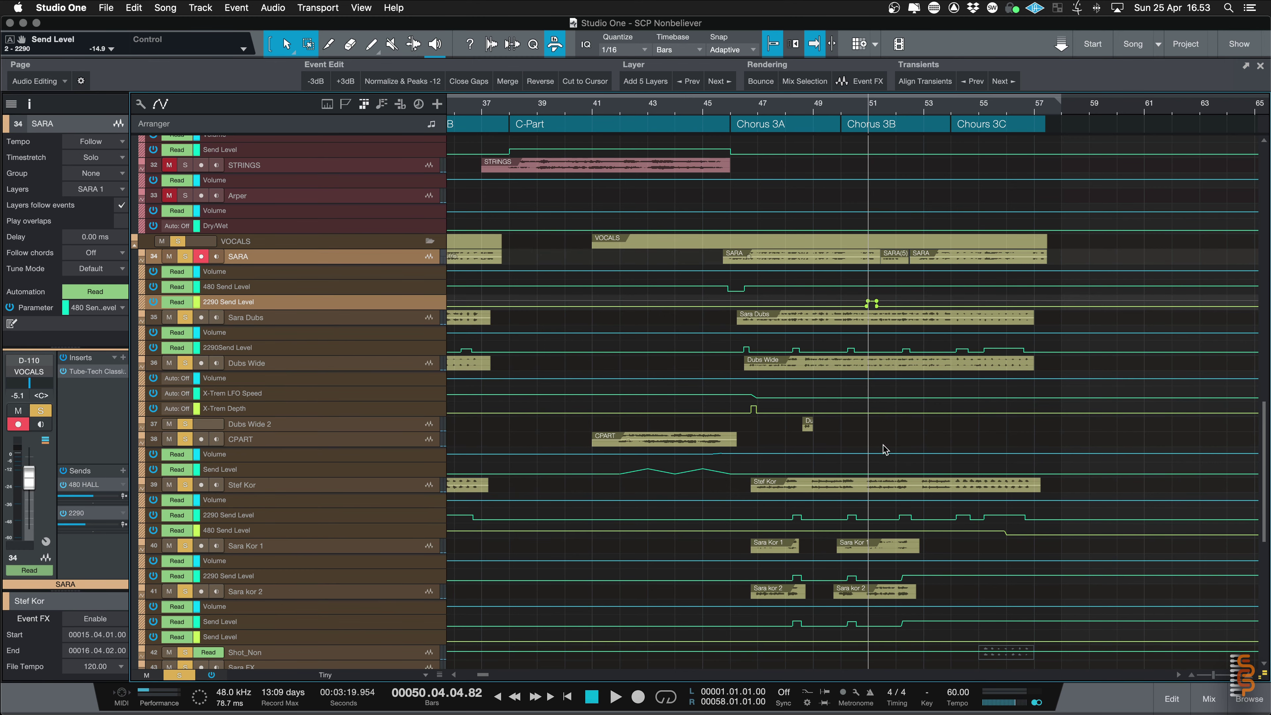
- Enlarge the track heights and examine the volume automation on the 2290, SHIMMER and 480 HALL channels from the Intro to Bridge 2
scroll(961, 441, left, 5)
scroll(967, 439, left, 15)
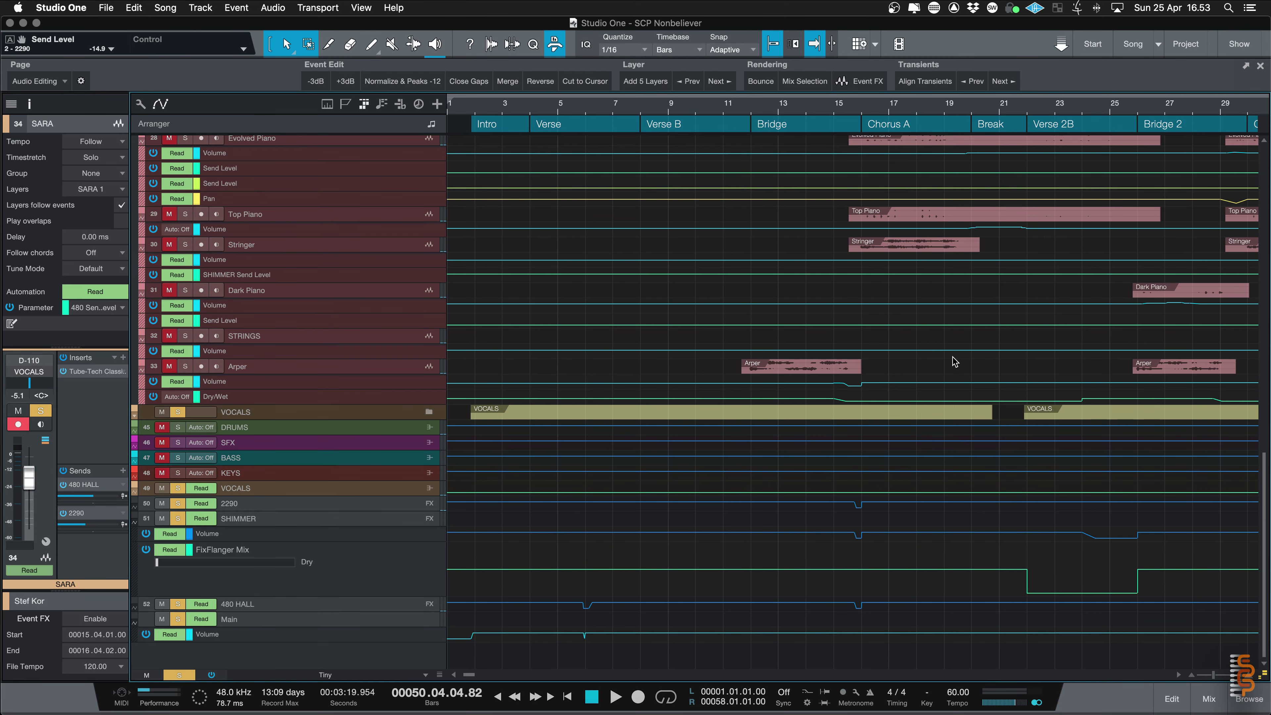
scroll(954, 362, right, 2)
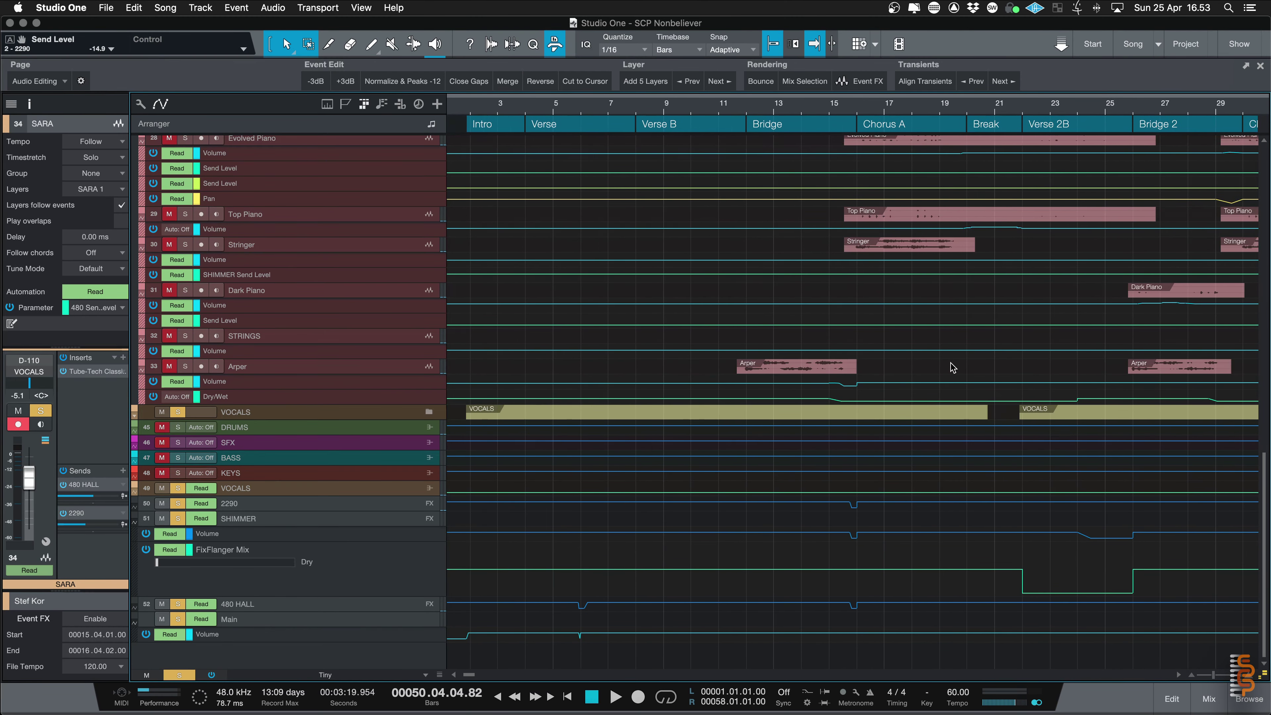
scroll(952, 367, left, 2)
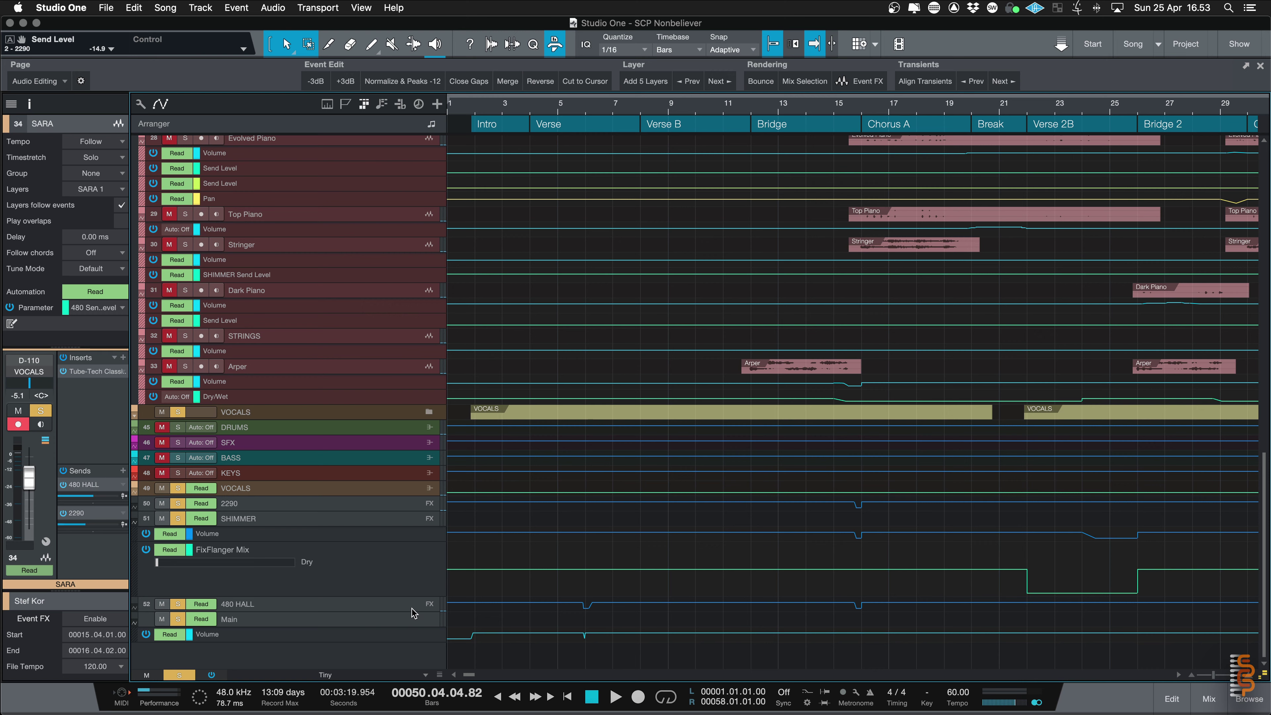
click(399, 522)
key(shift+e)
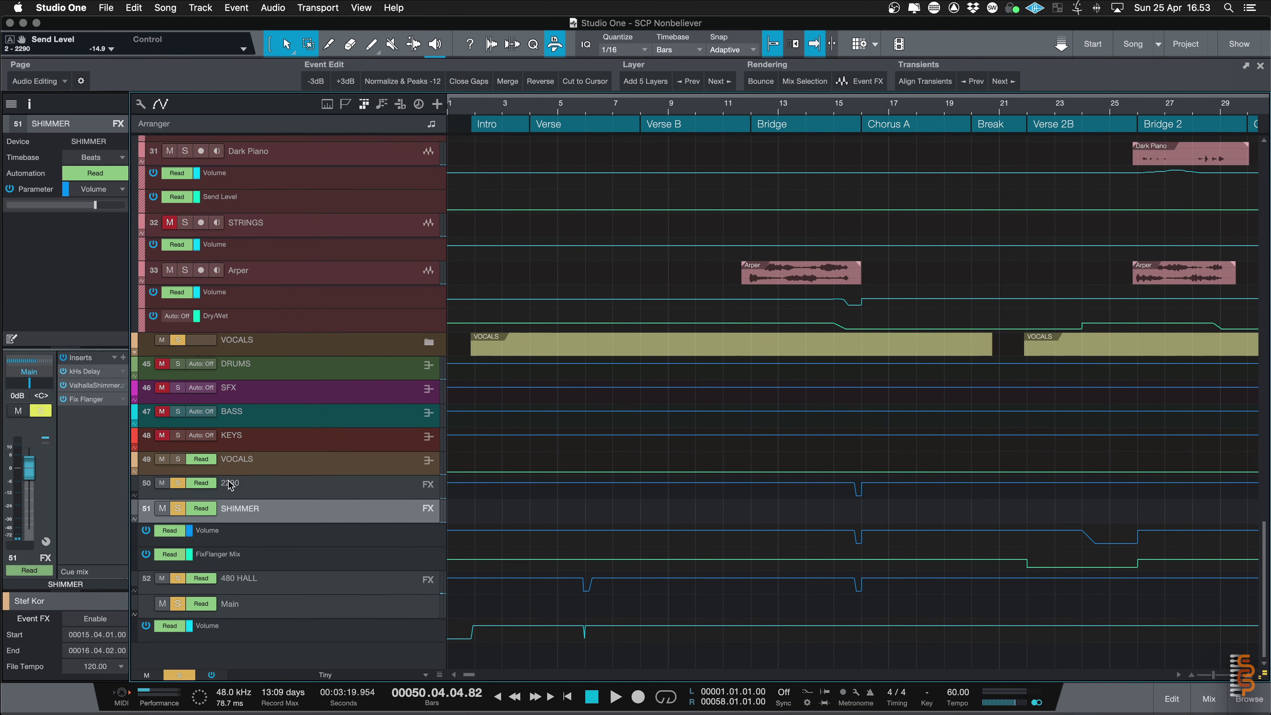
click(318, 493)
click(328, 509)
click(320, 586)
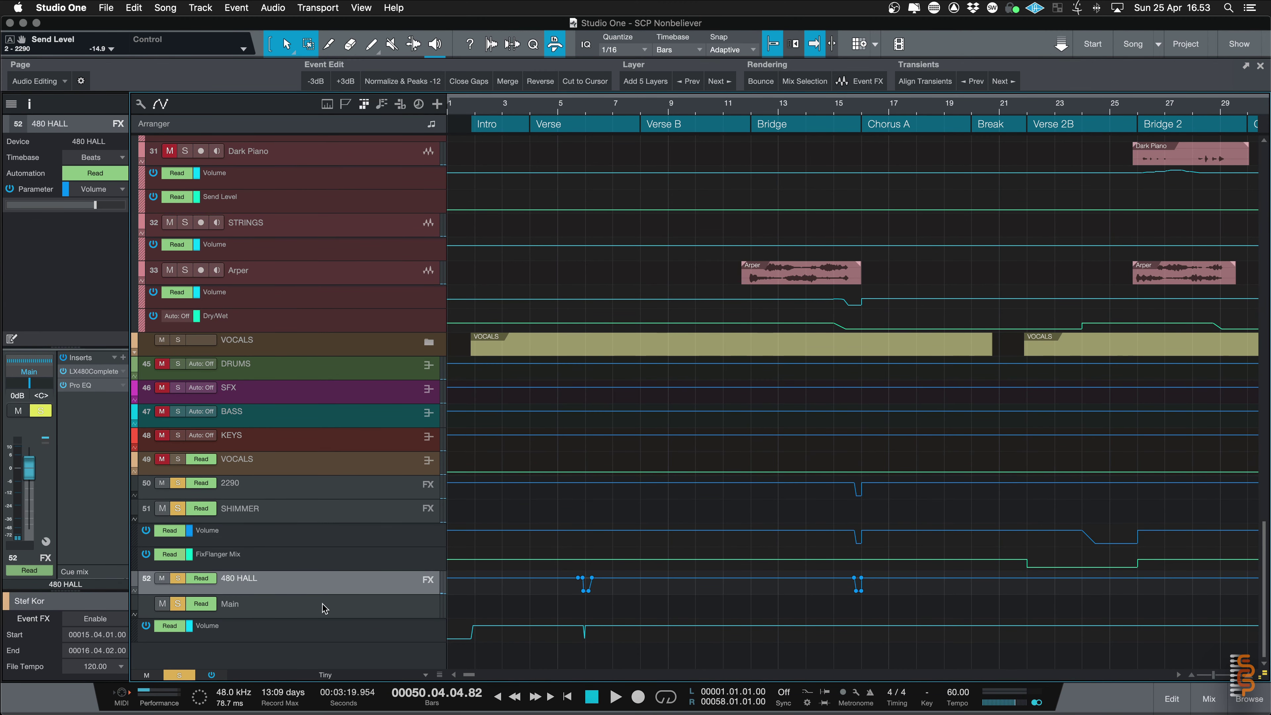
- Show the 480 HALL channel's Volume lane and play the song from about bar 14, leading into Chorus A
click(133, 599)
scroll(346, 625, down, 1)
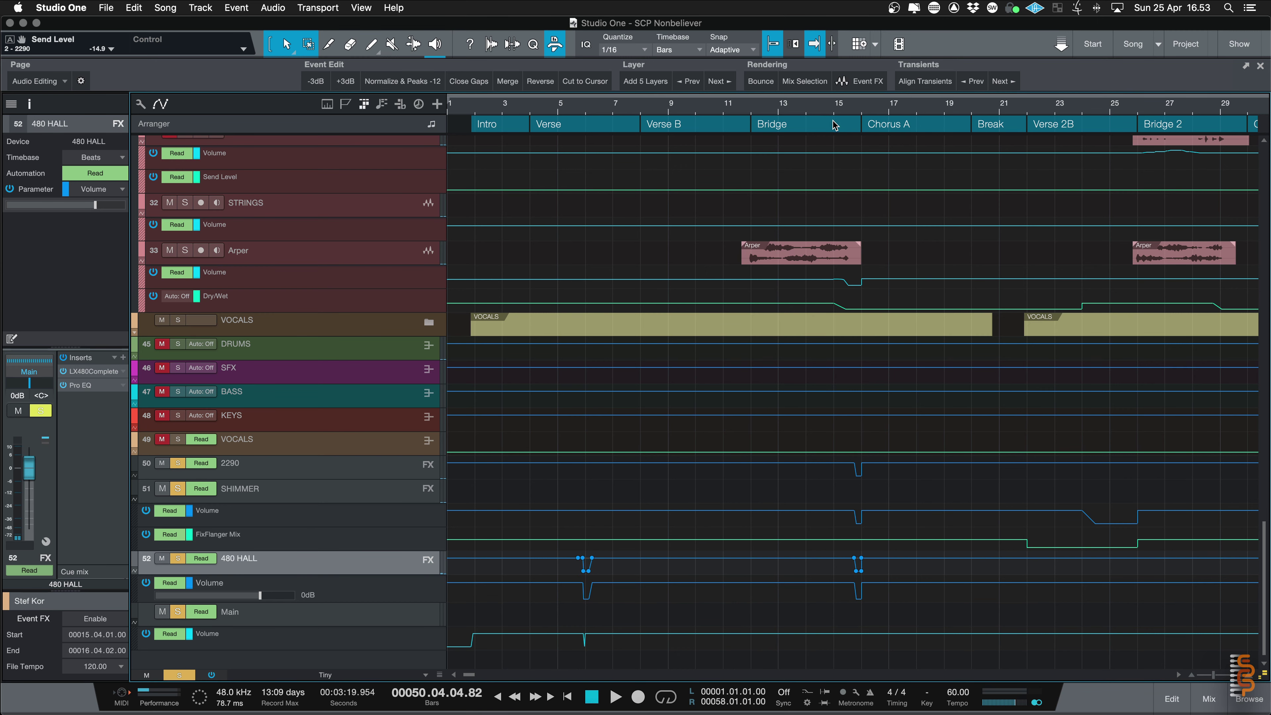
click(833, 110)
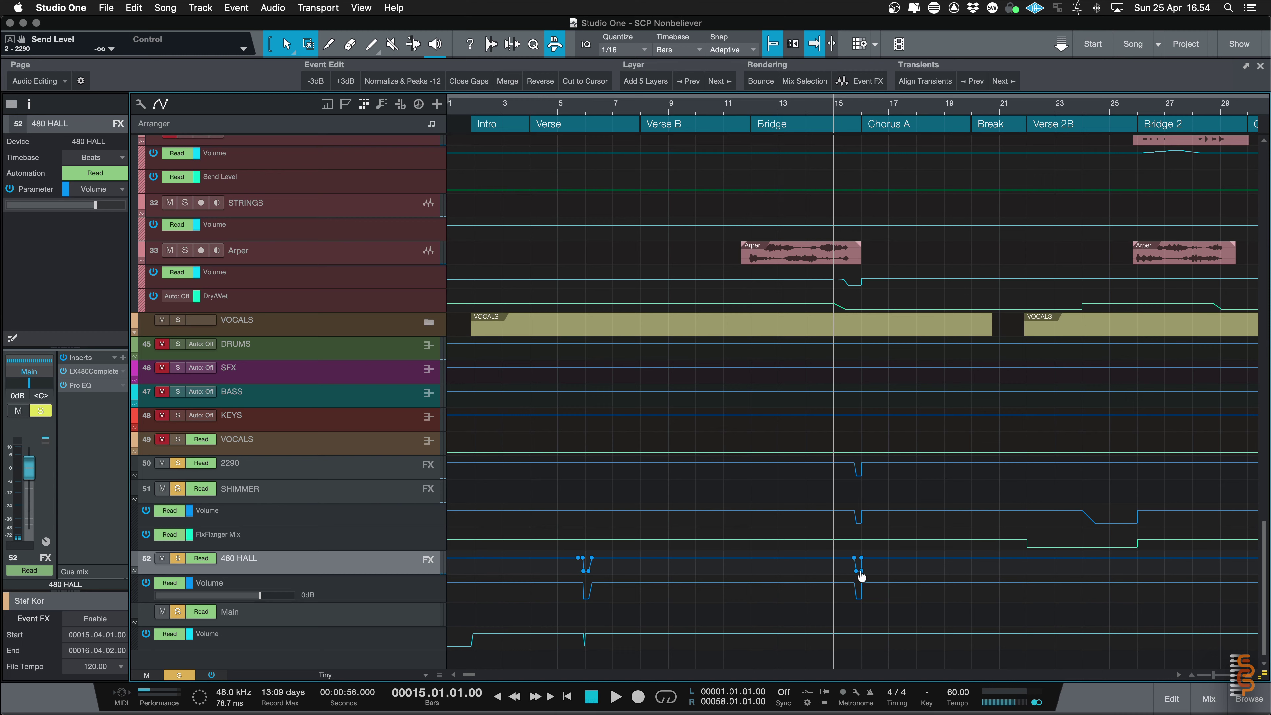
click(810, 111)
key(space)
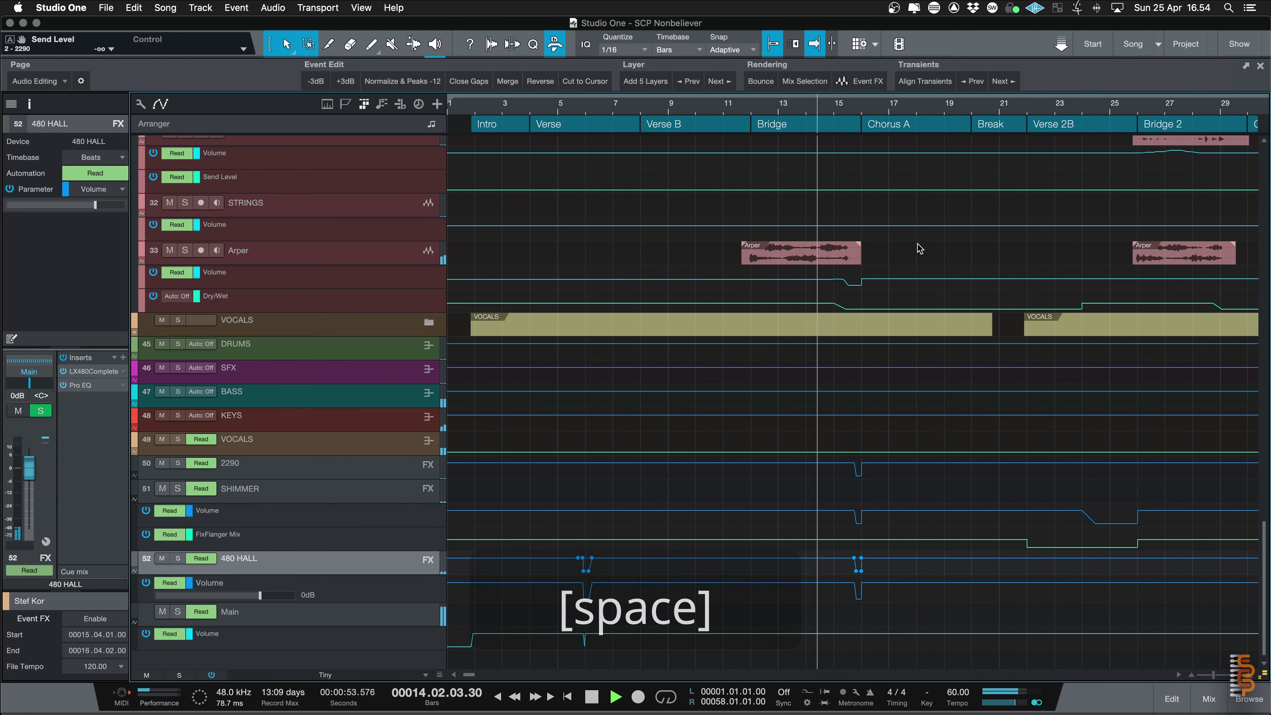
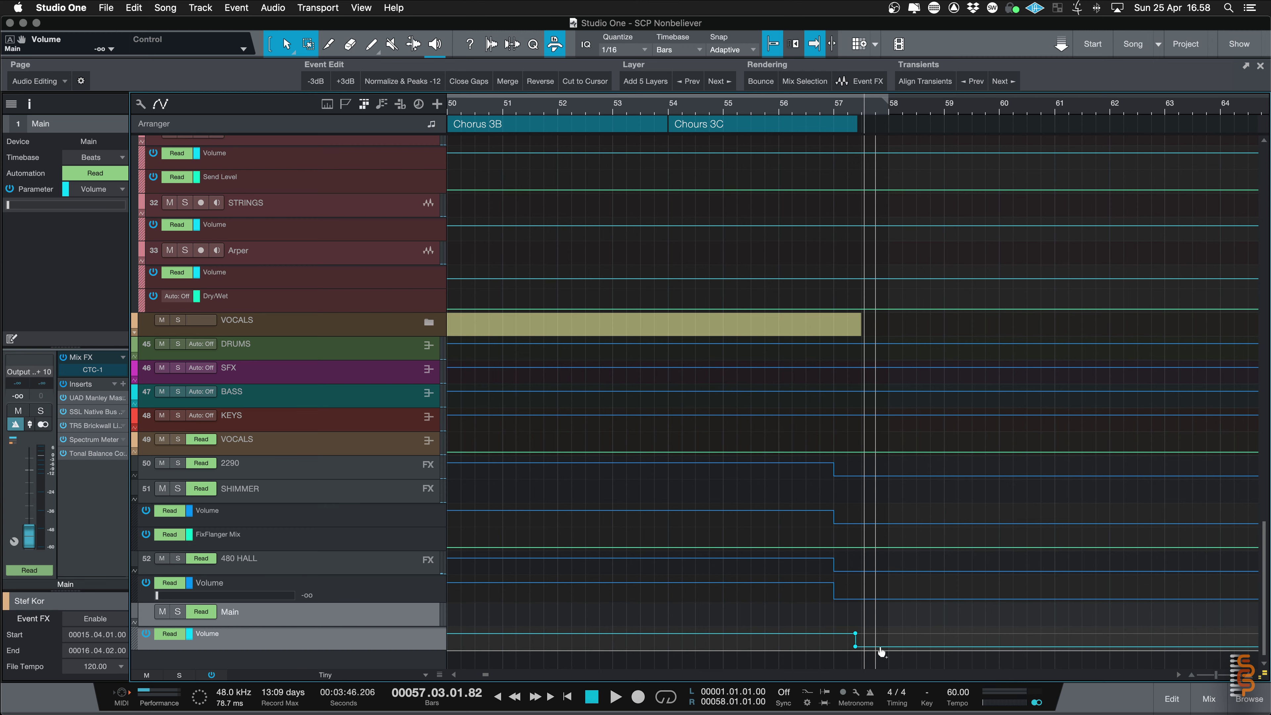
- Fit the whole song in the arrangement, show the mix console and open the Main output's SSL Native Bus Compressor v6
key(w)
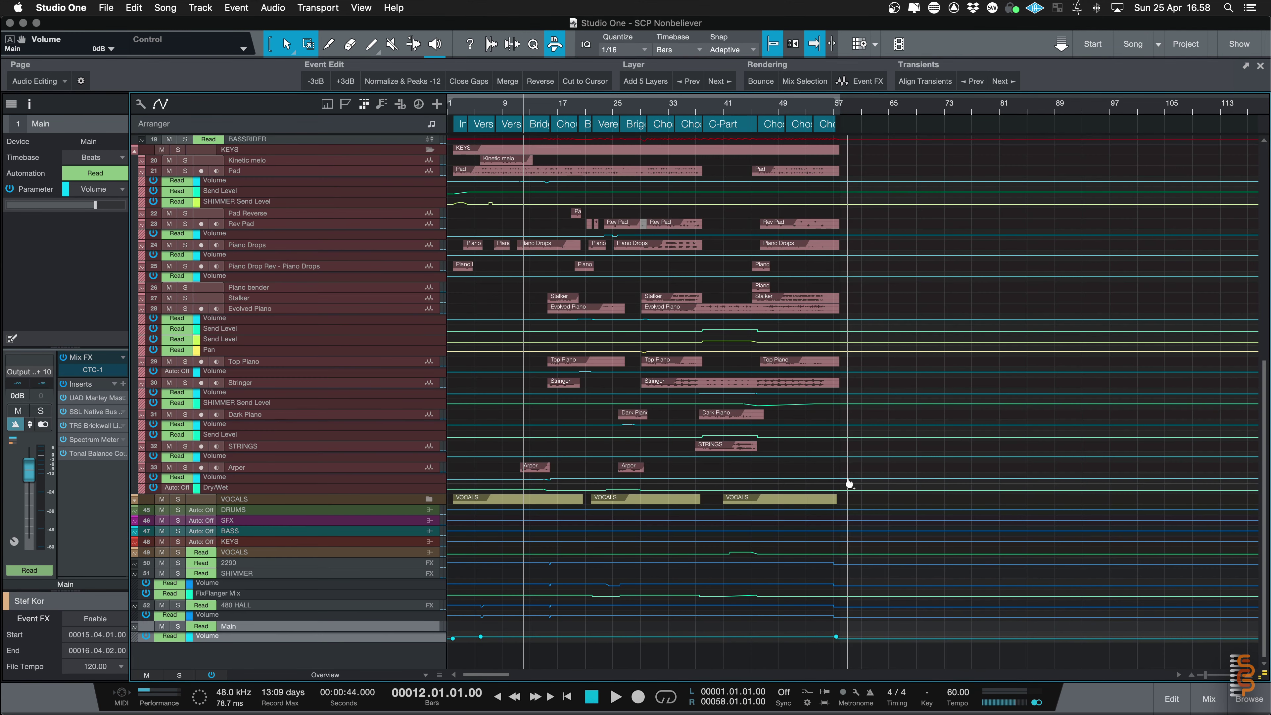
key(F3)
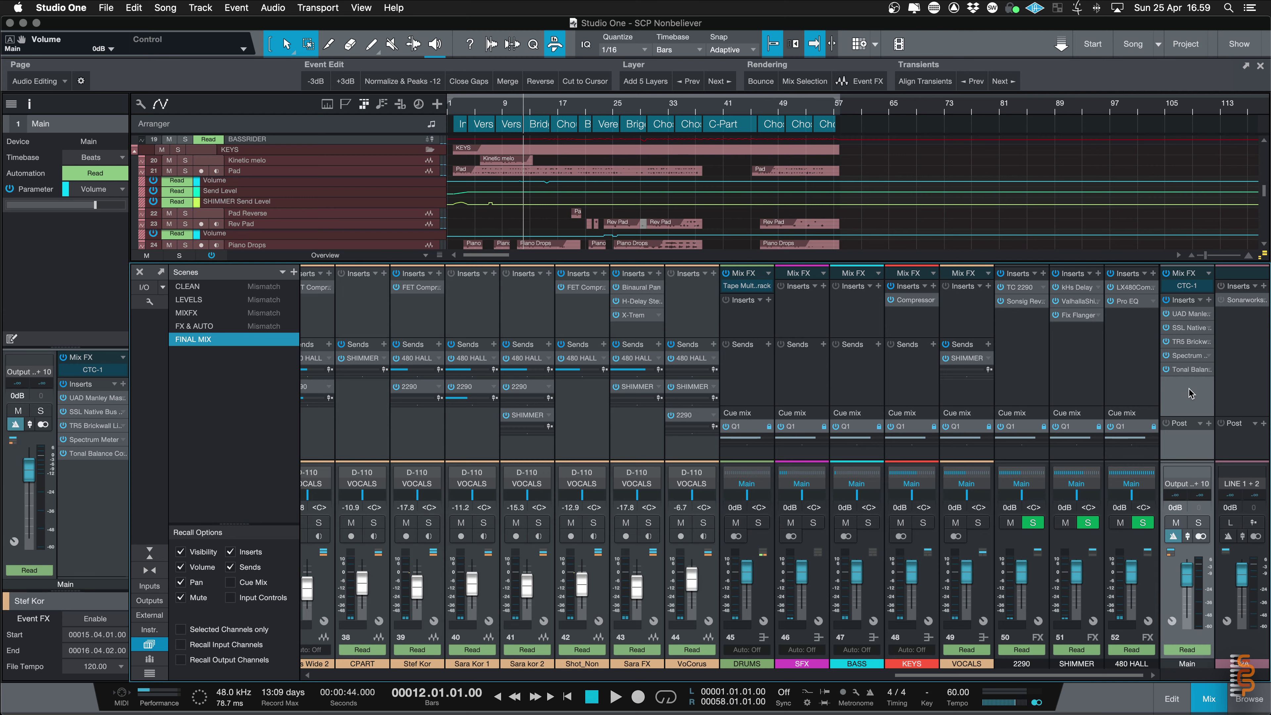
click(1190, 328)
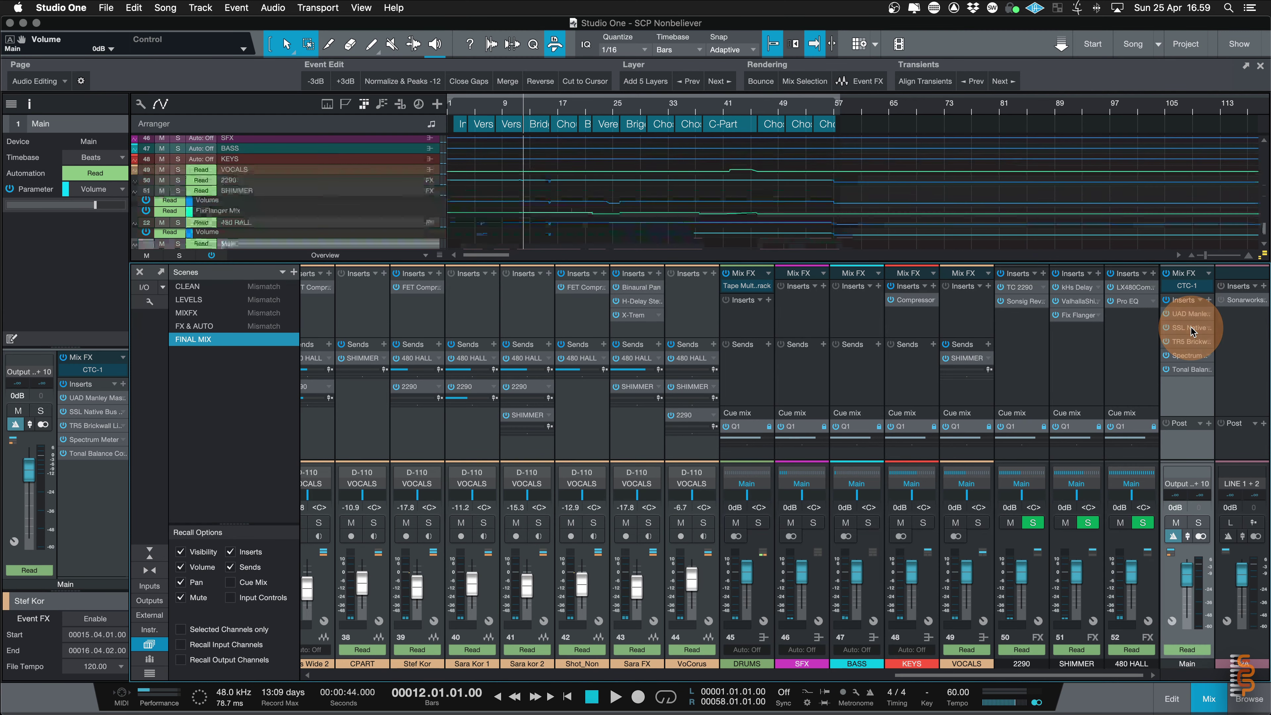
click(1191, 328)
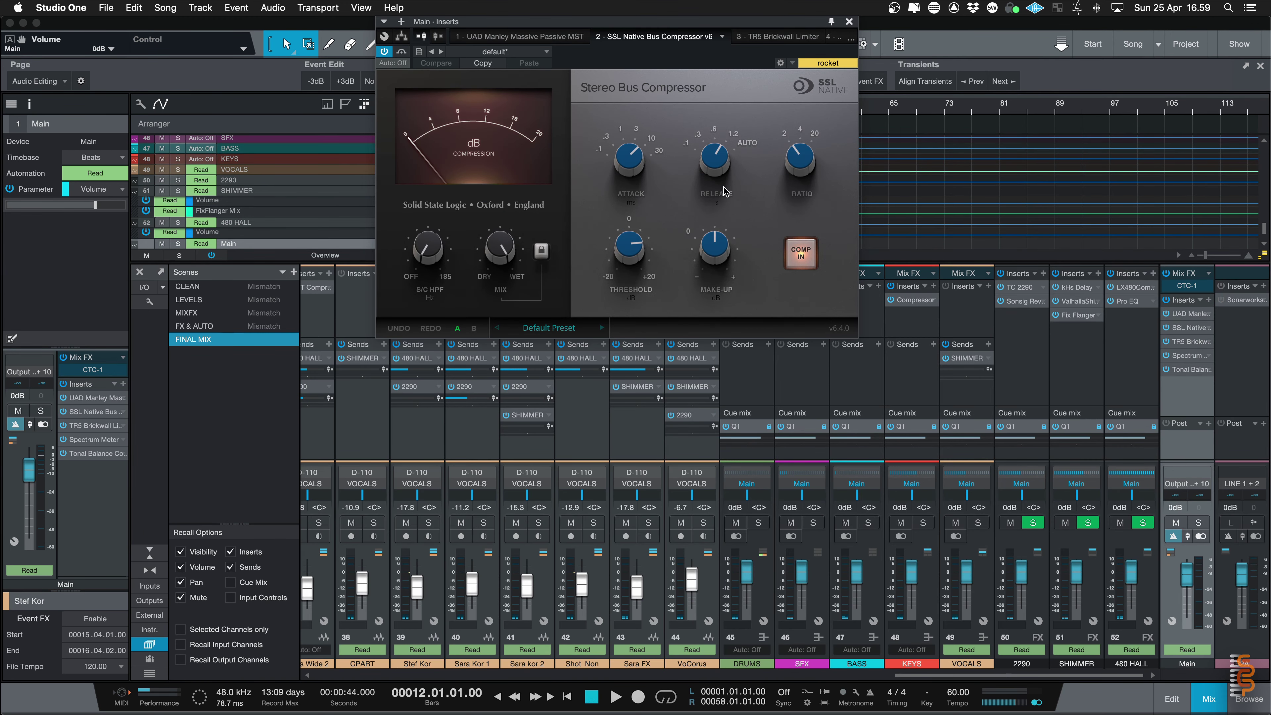
- Open the Main output's TR5 Brickwall Limiter, move its window over the mix console and play the song from bar 12
click(1184, 343)
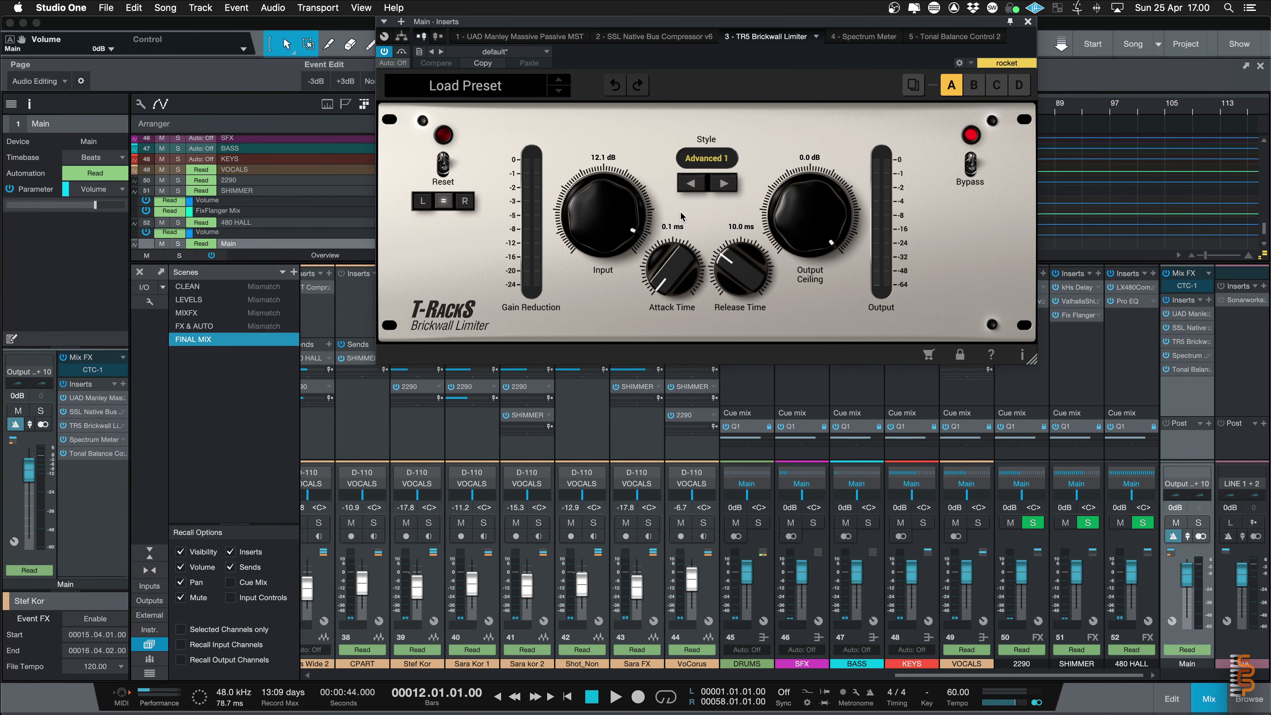
drag(717, 23, 698, 287)
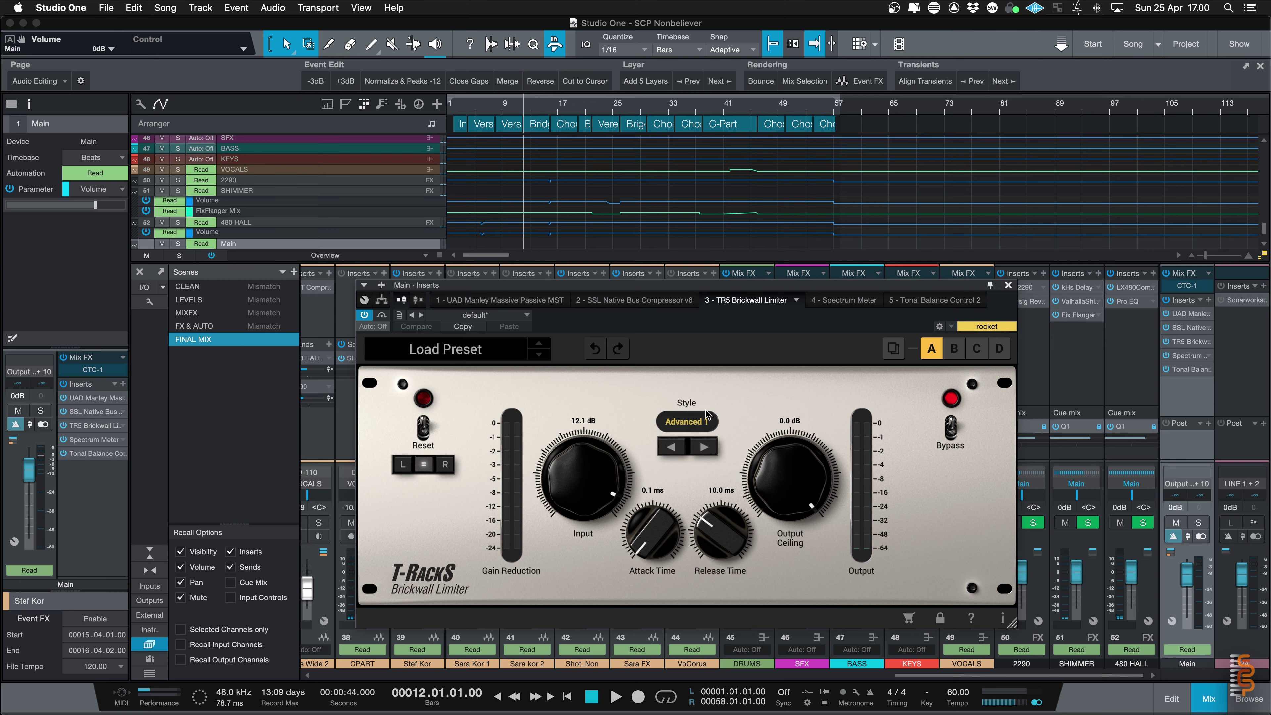
key(space)
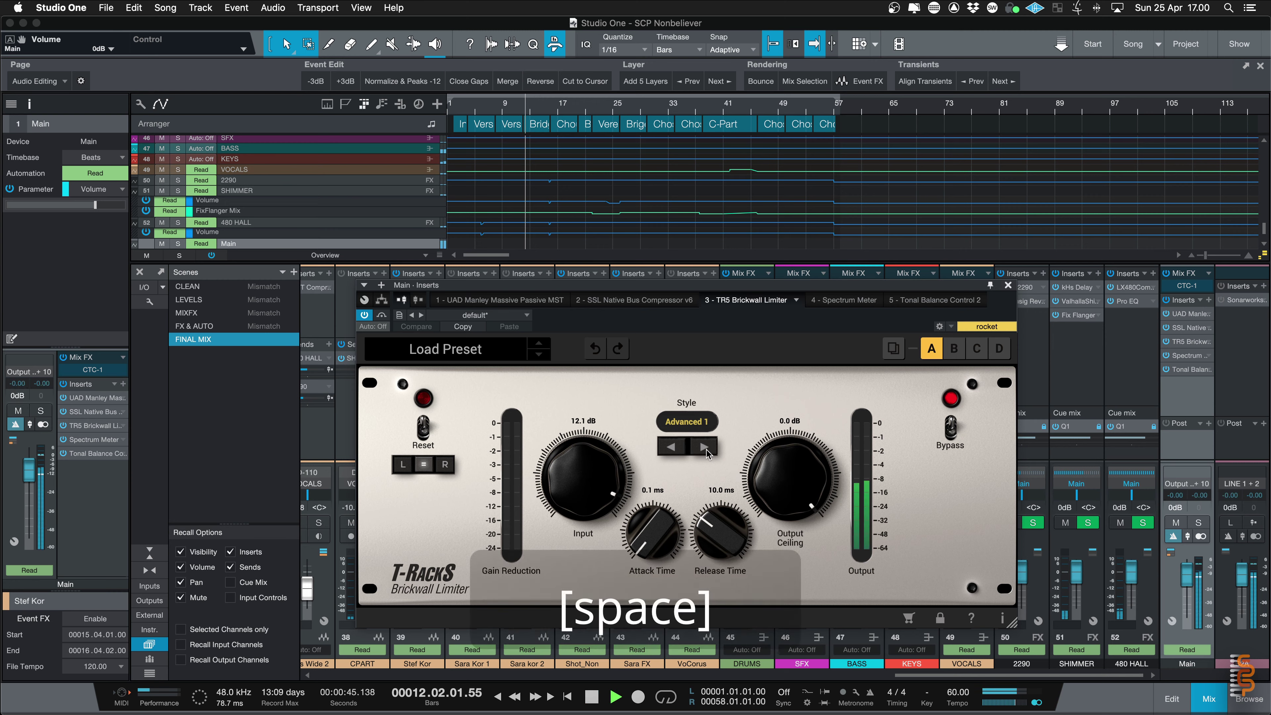
- Audition the limiter styles Clean and Advanced 1 through Advanced 4 during playback, return to Advanced 1 and stop
click(704, 447)
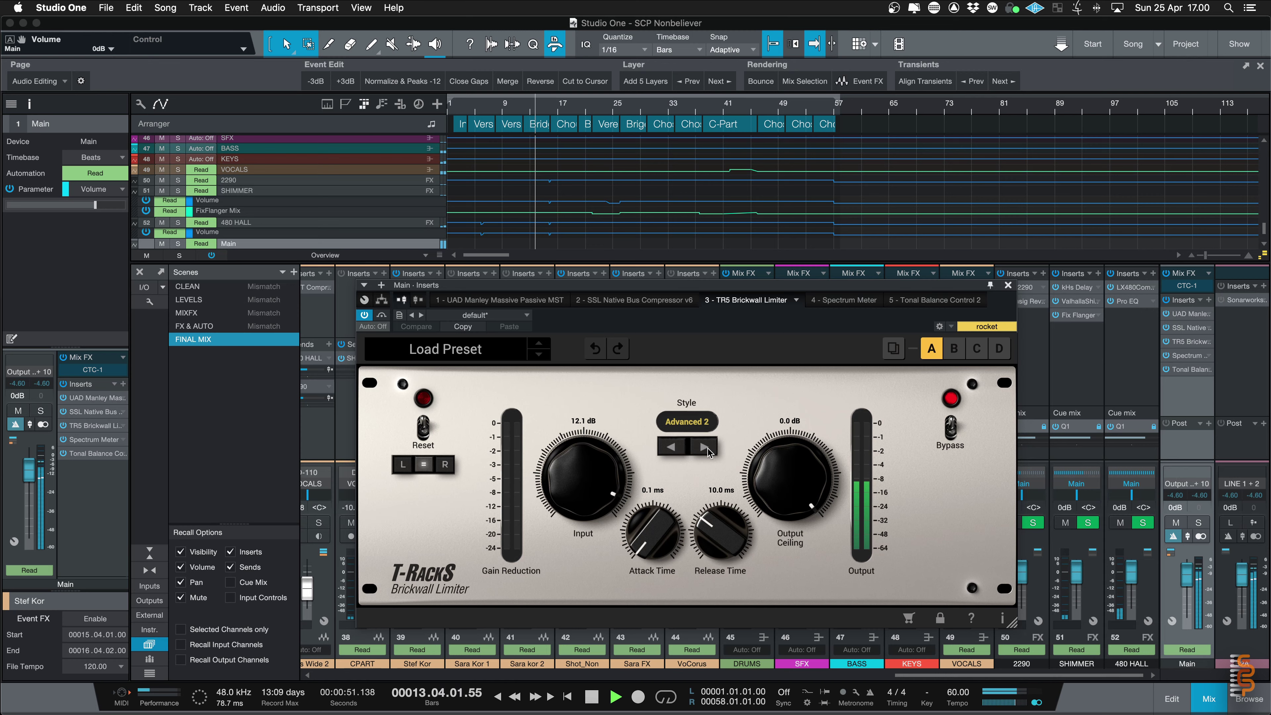
click(706, 448)
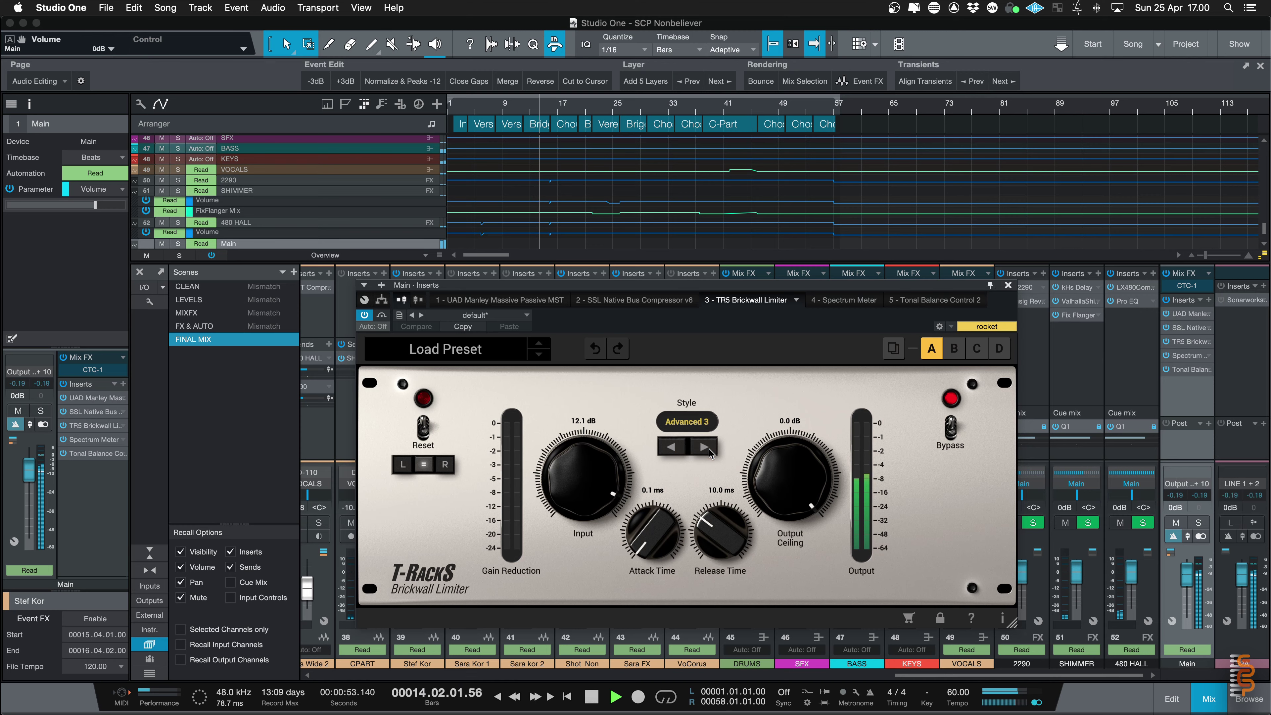
click(677, 449)
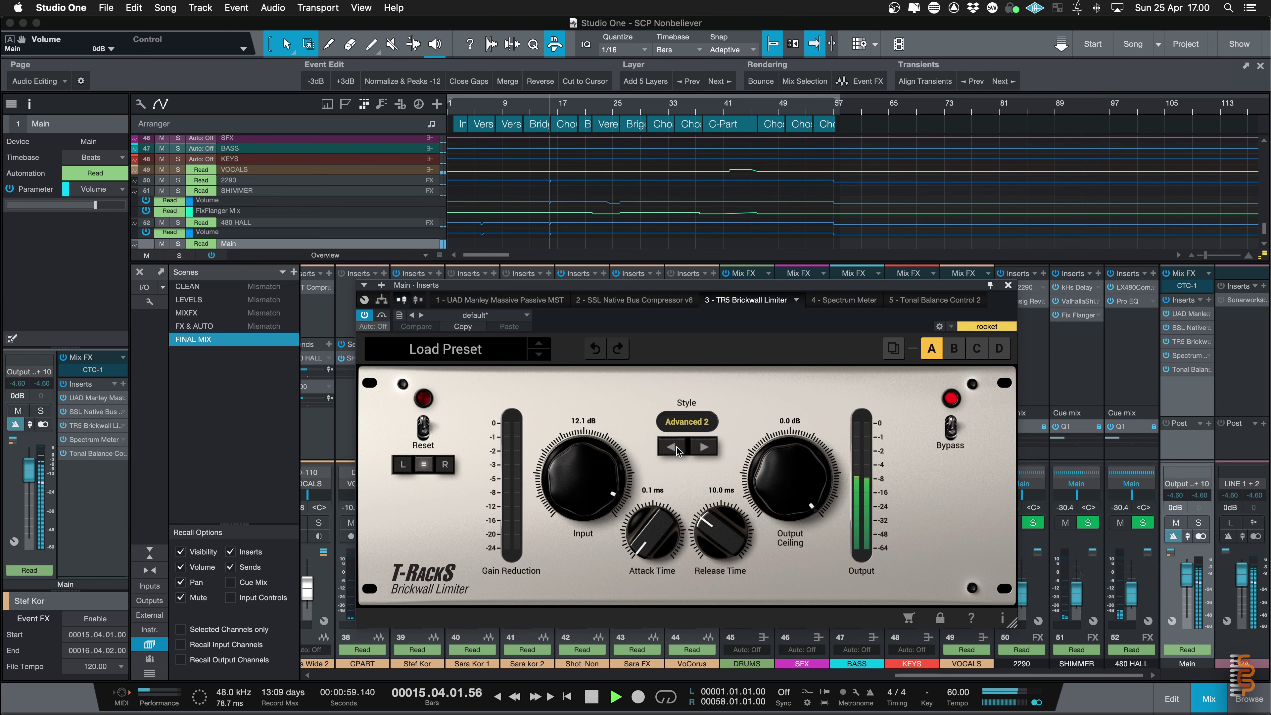
click(676, 449)
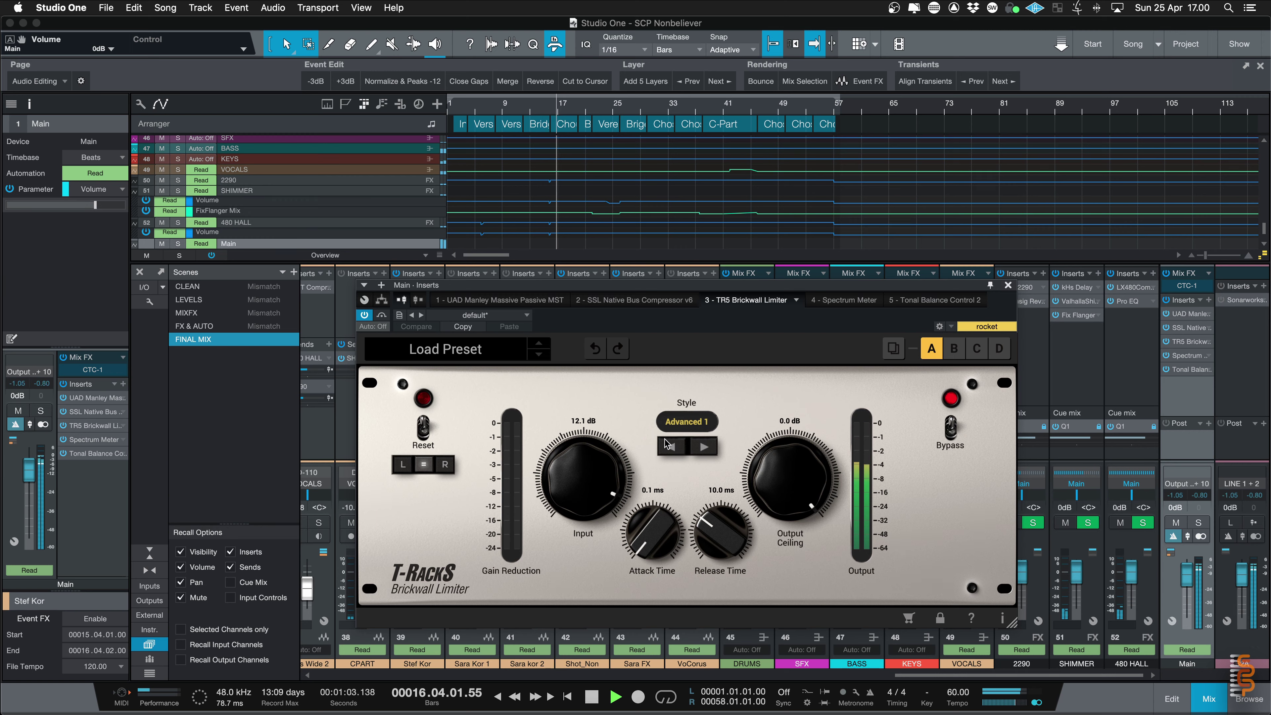
click(703, 448)
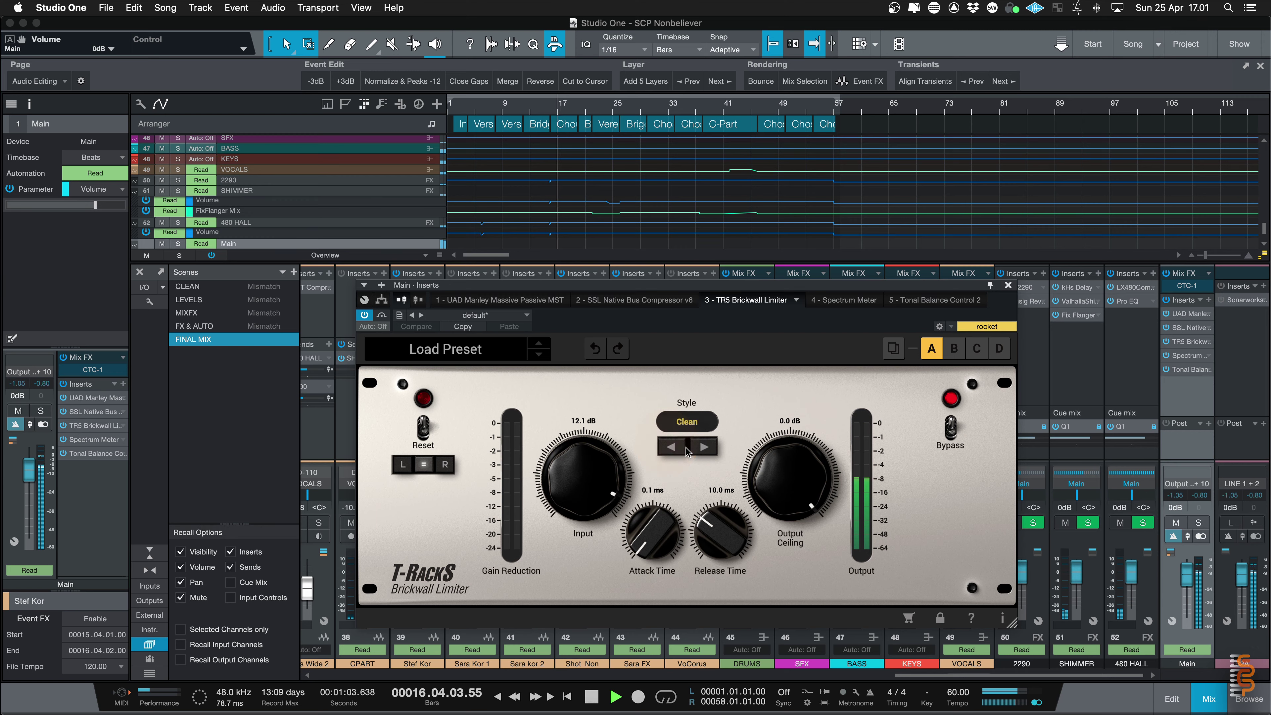
click(703, 447)
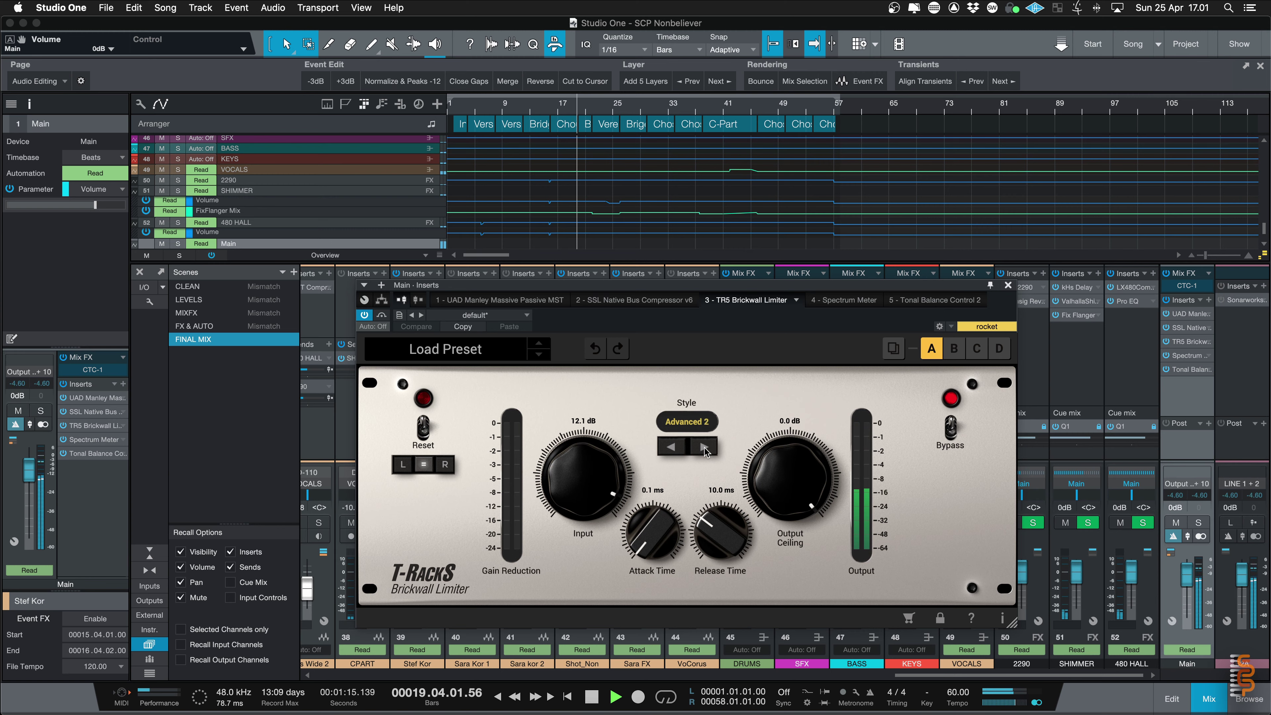
click(703, 448)
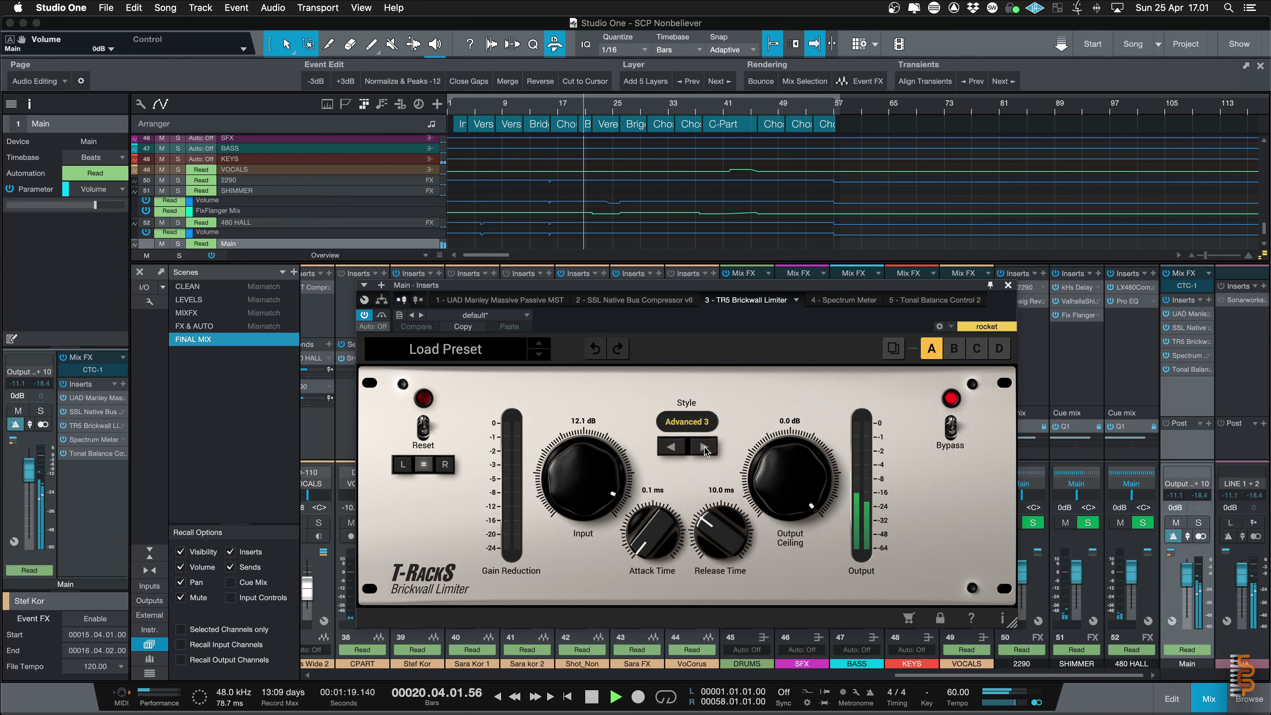
click(704, 448)
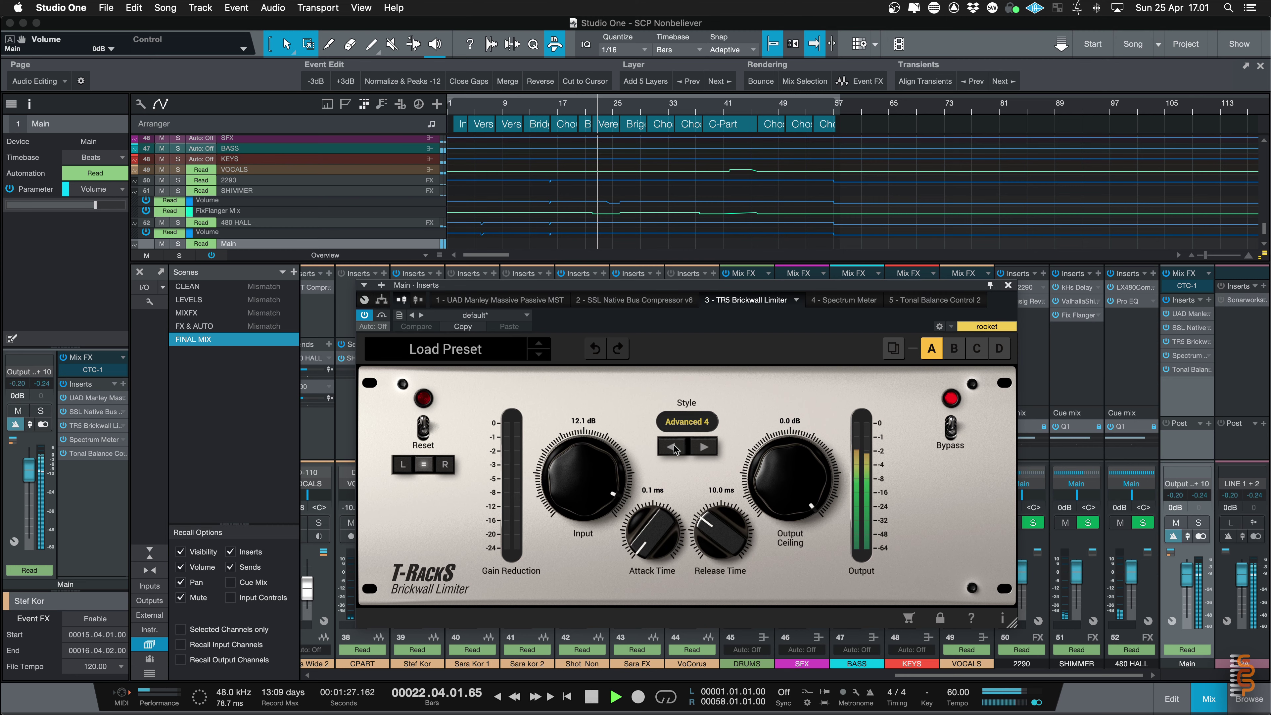
click(673, 449)
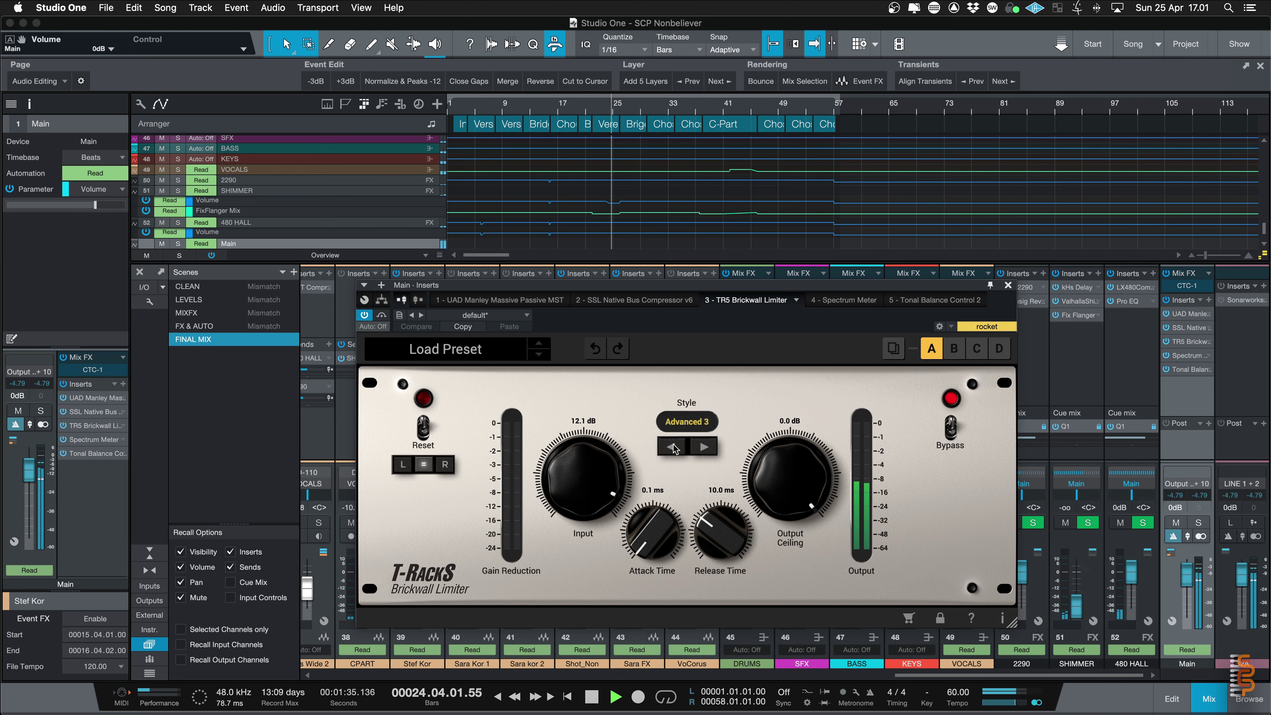
click(672, 447)
click(673, 447)
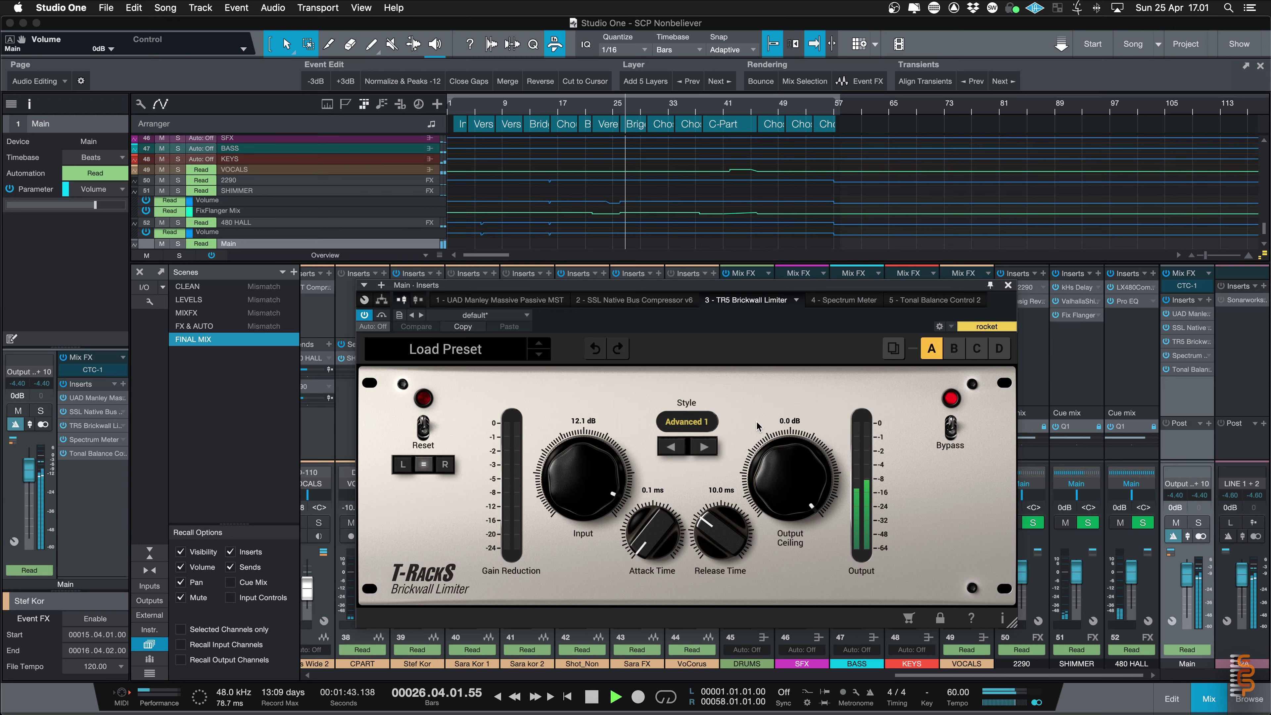
key(space)
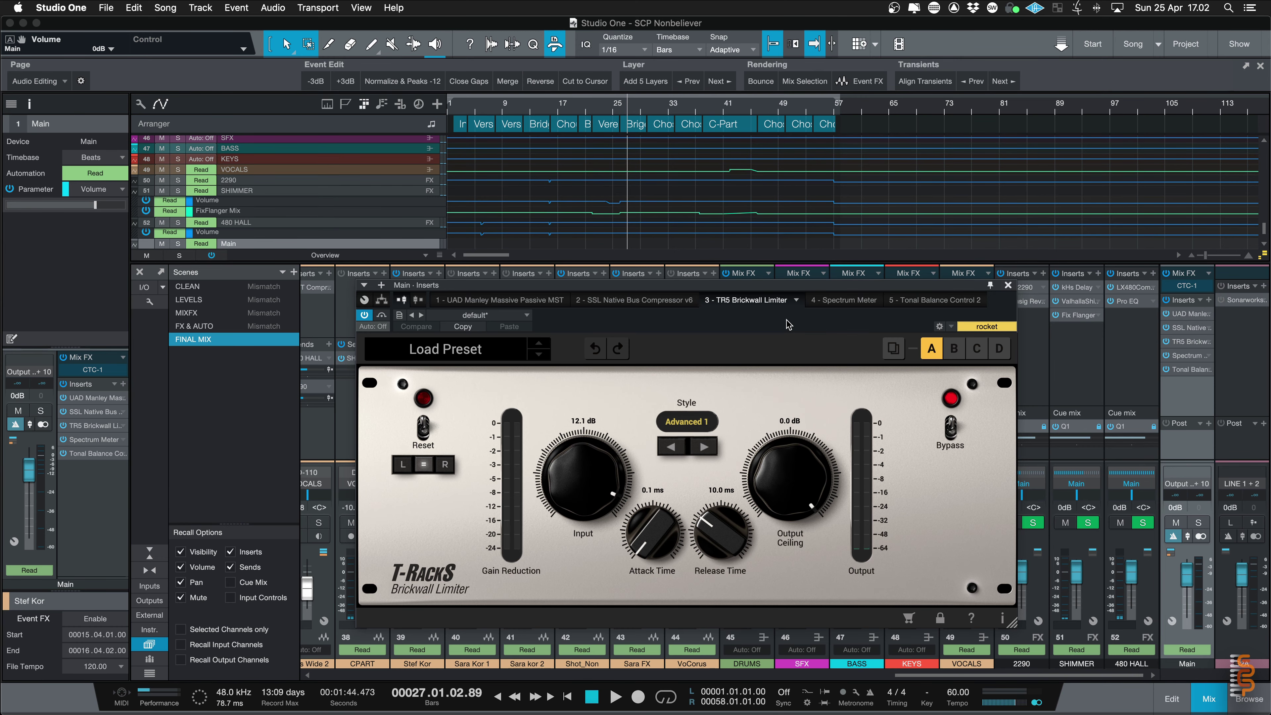
- Open the Main output's Spectrum Meter and Tonal Balance Control 2, and compare the Modern and EDM target curves with Bass Heavy
click(844, 299)
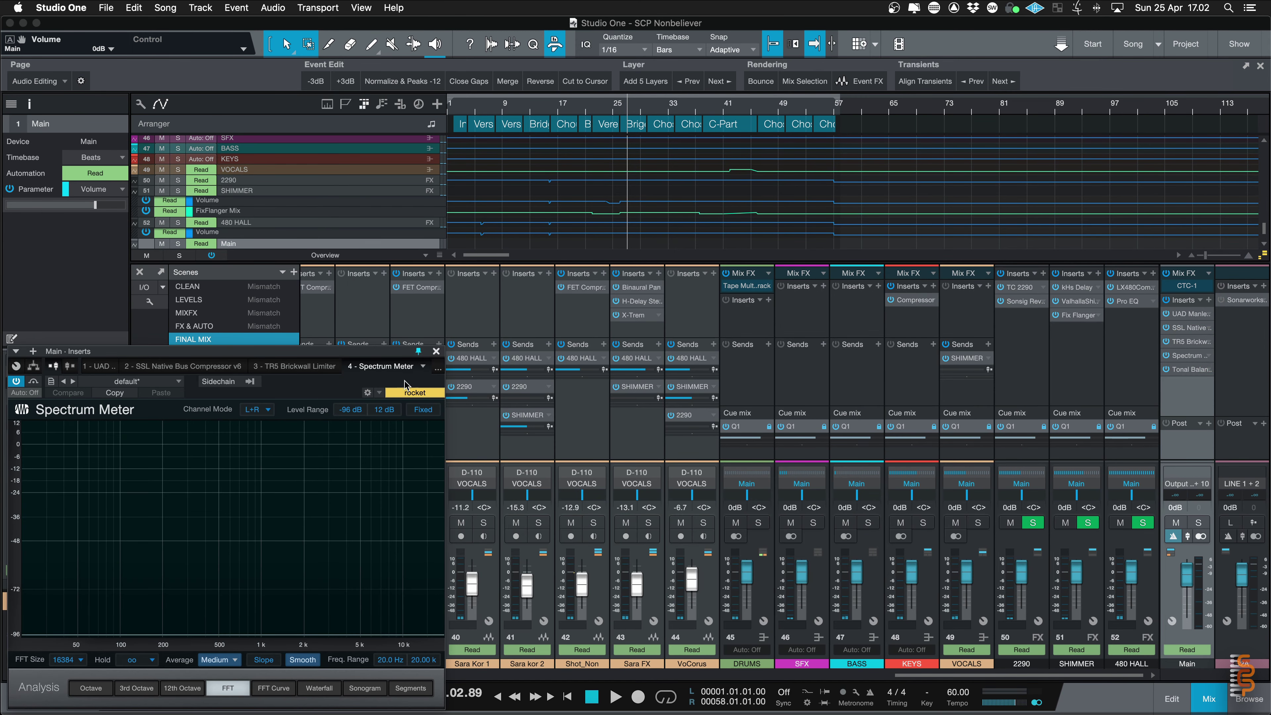
double_click(1189, 370)
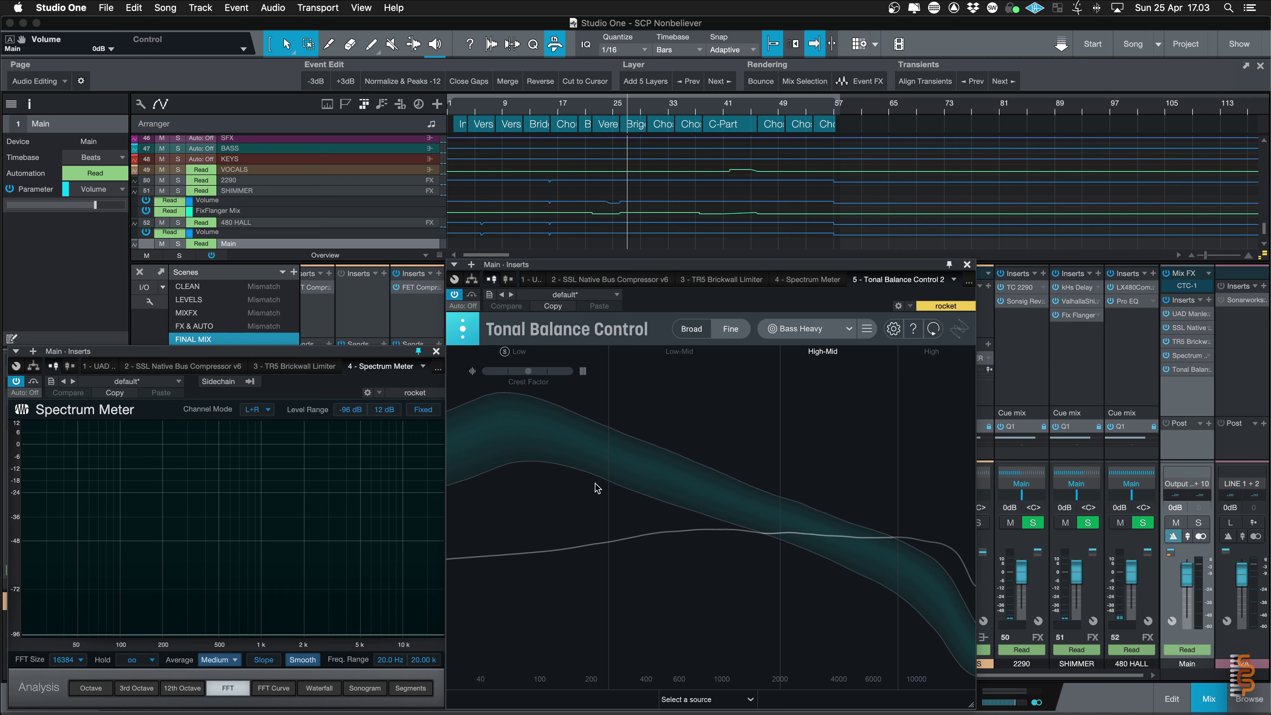
click(849, 328)
click(853, 358)
click(849, 328)
click(801, 414)
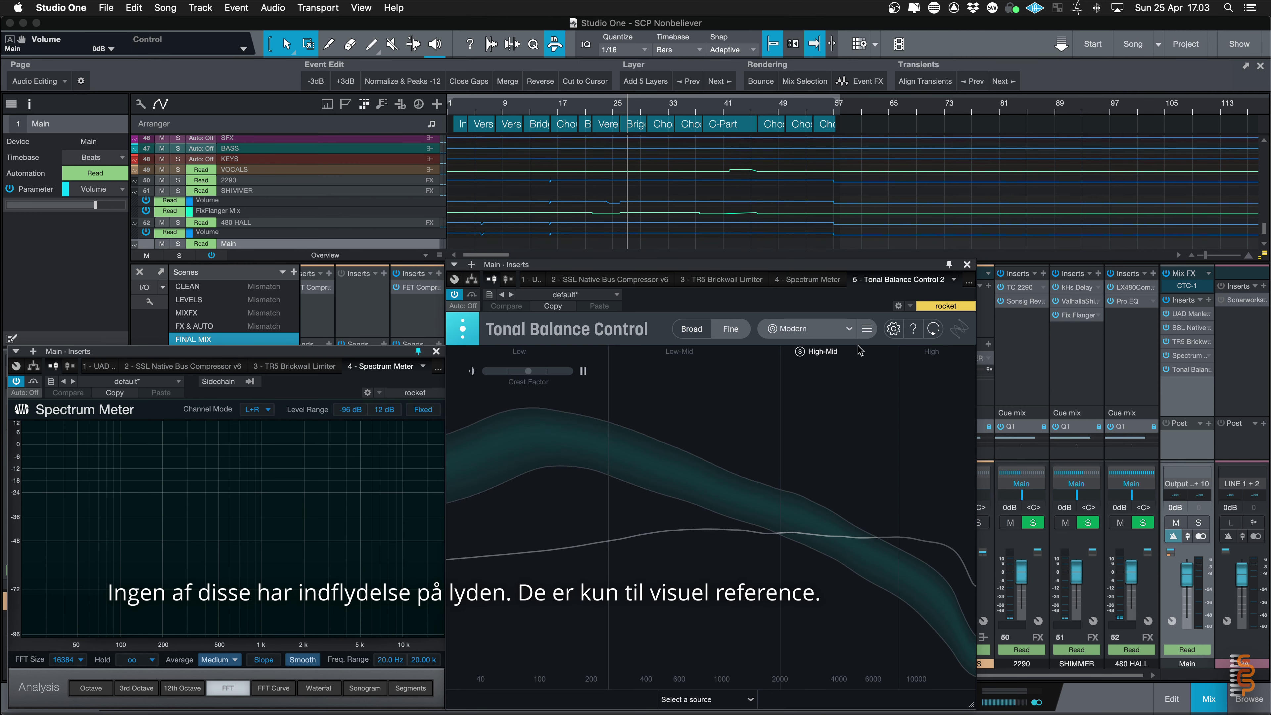
click(849, 328)
click(839, 386)
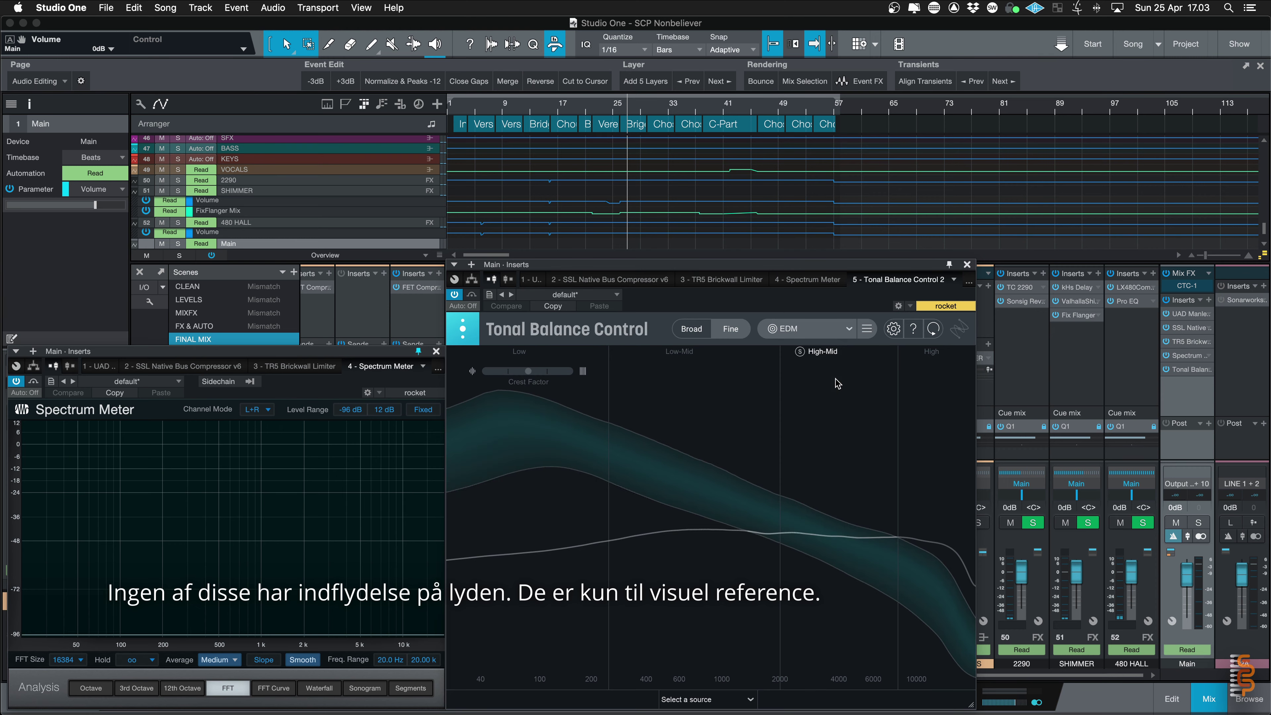
click(849, 329)
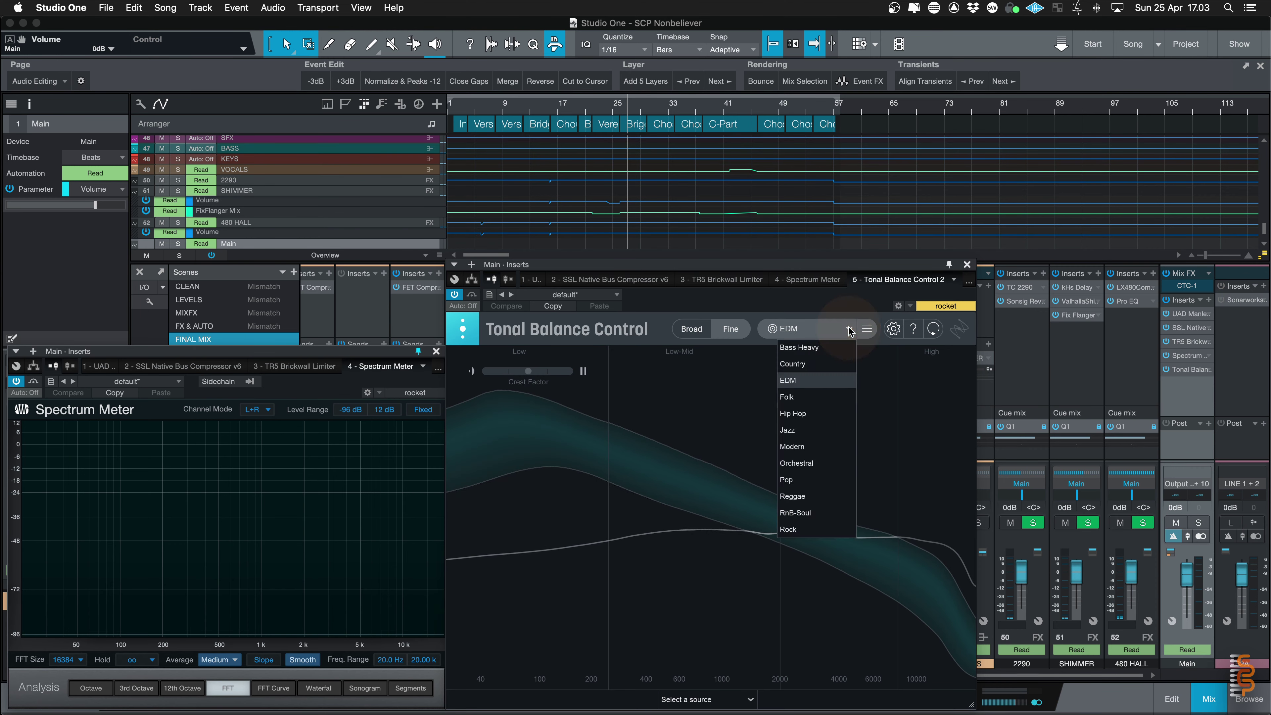
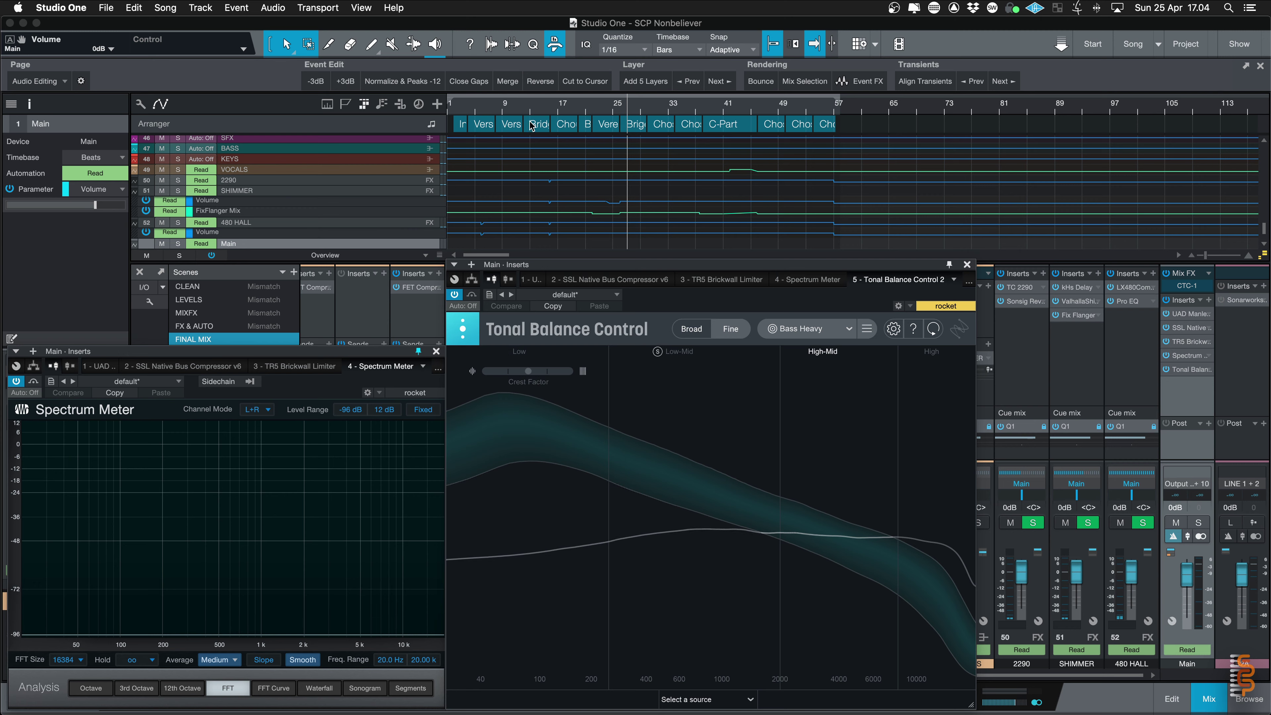
- Play the mix from the end of the Bridge, examine its curves in Spectrum Meter and Tonal Balance Control 2, and stop playback
click(546, 107)
key(space)
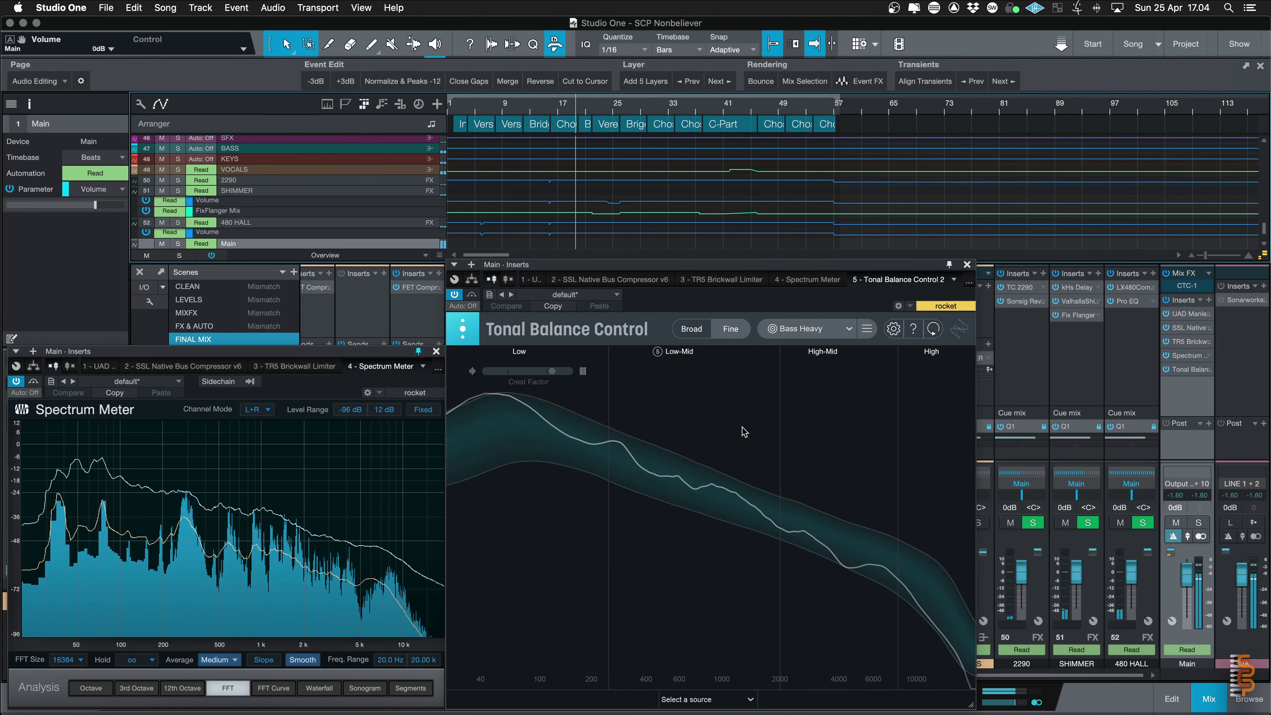
key(space)
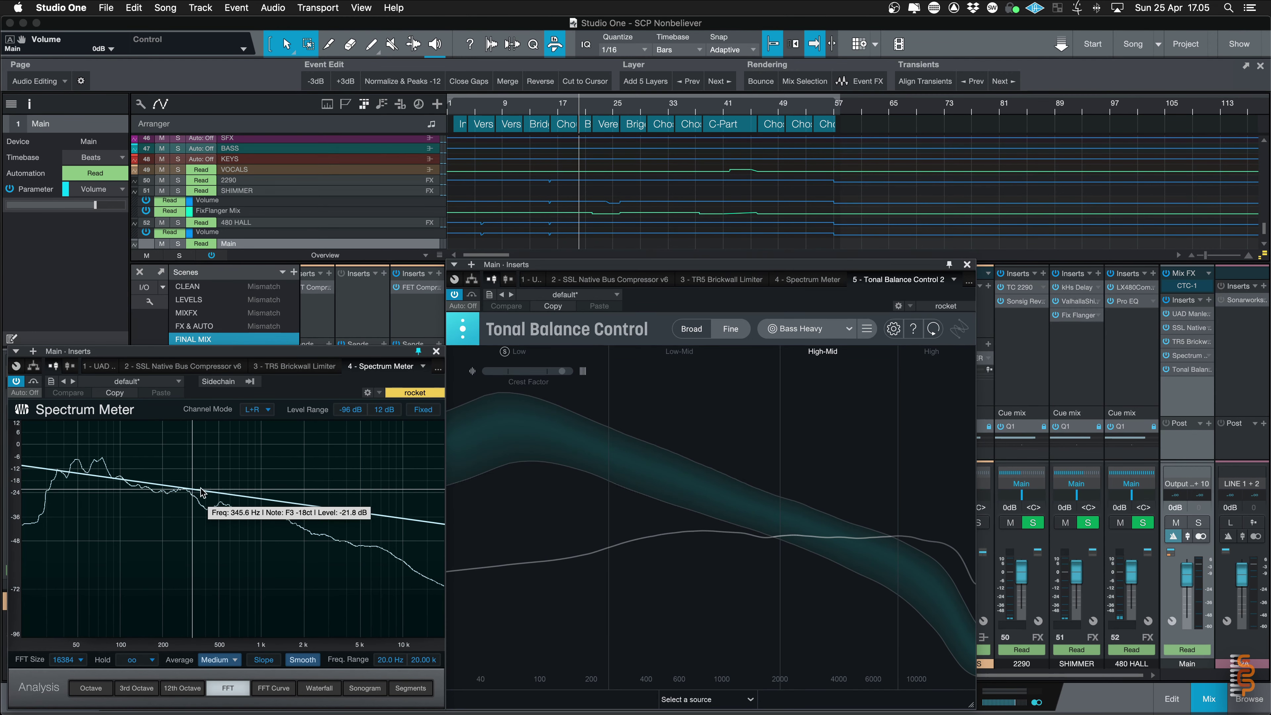
- Trace reference slope lines over the Spectrum Meter curve with Slope off, comparing the low-frequency hump with the falling mids and highs
click(264, 660)
click(264, 659)
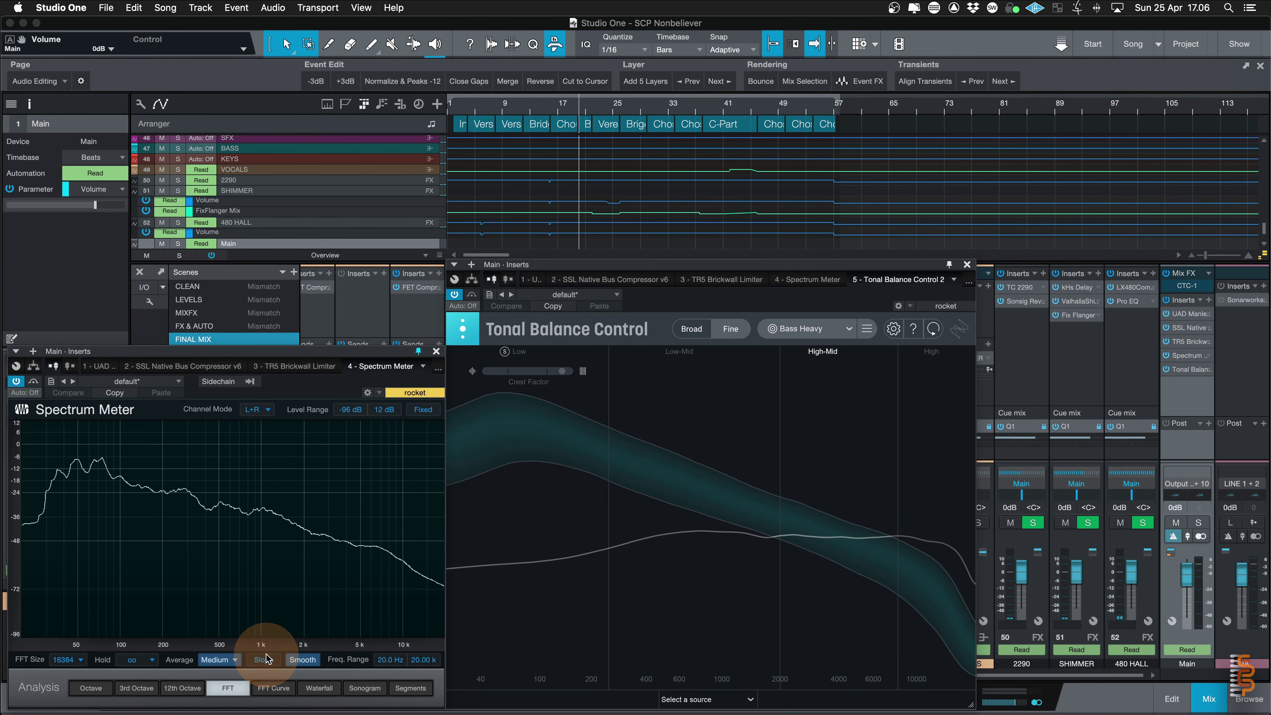
drag(318, 550, 218, 495)
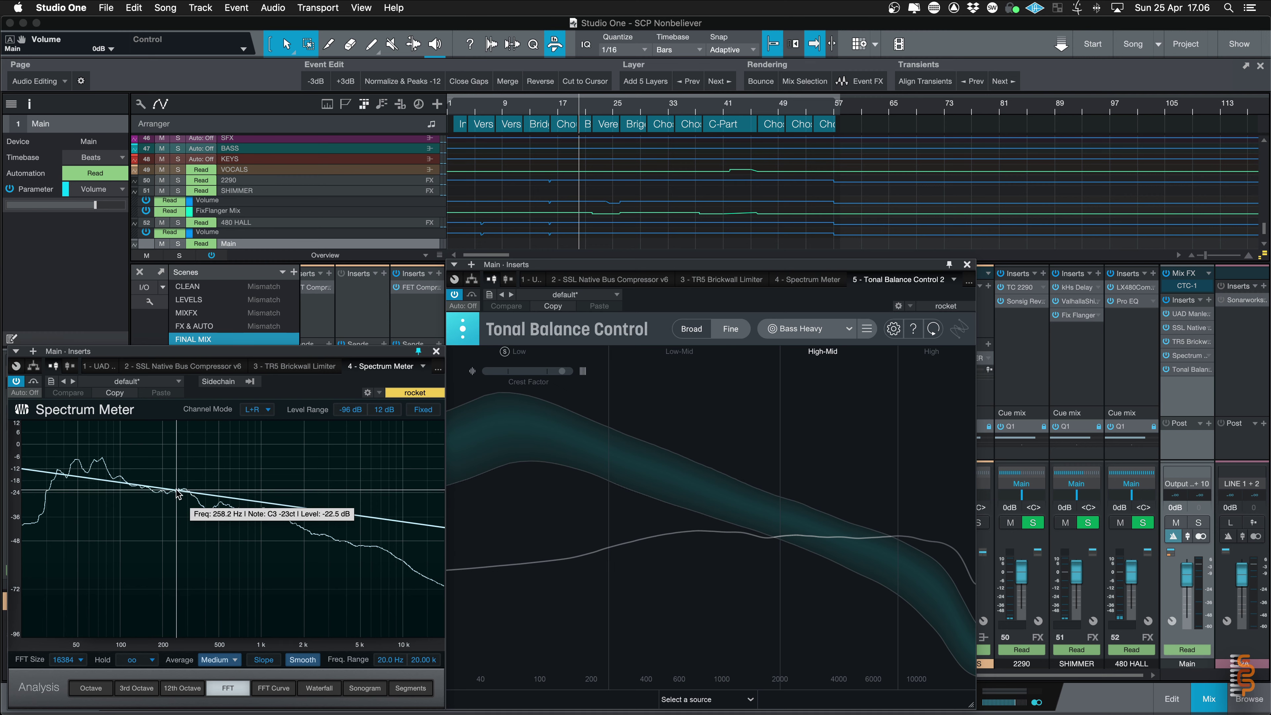
drag(124, 483, 137, 489)
drag(216, 495, 134, 486)
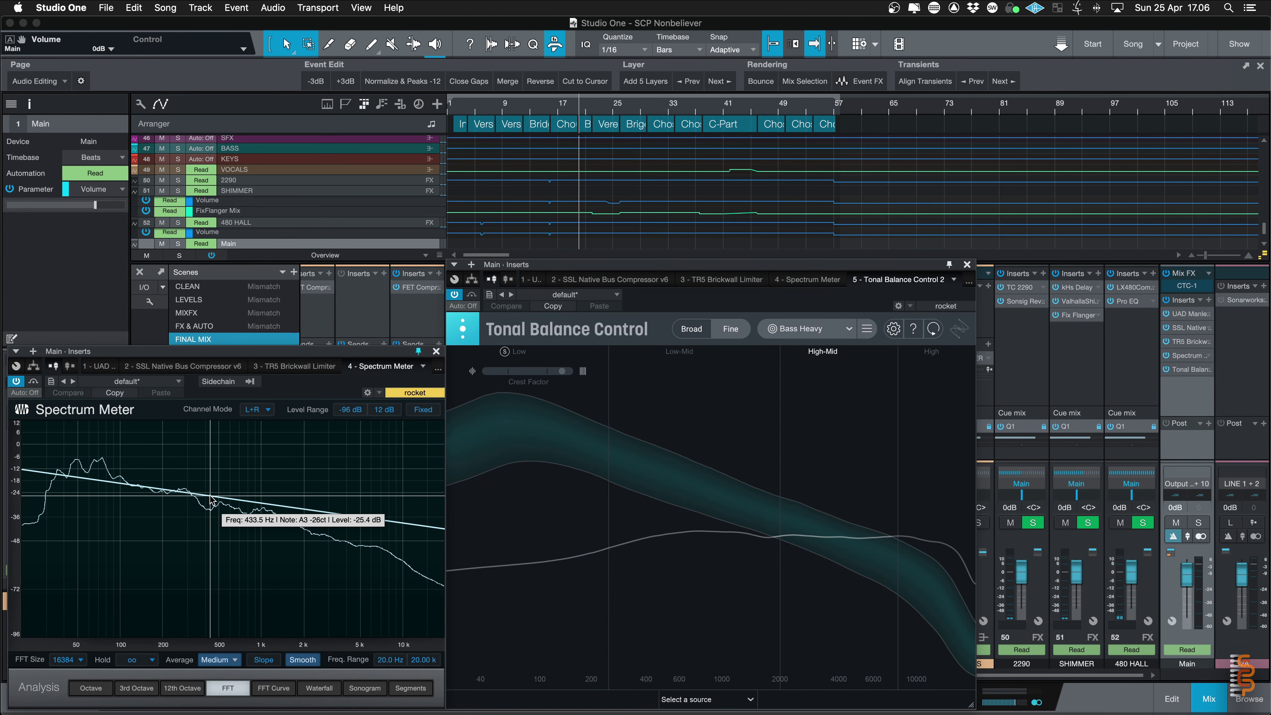
drag(210, 495, 198, 493)
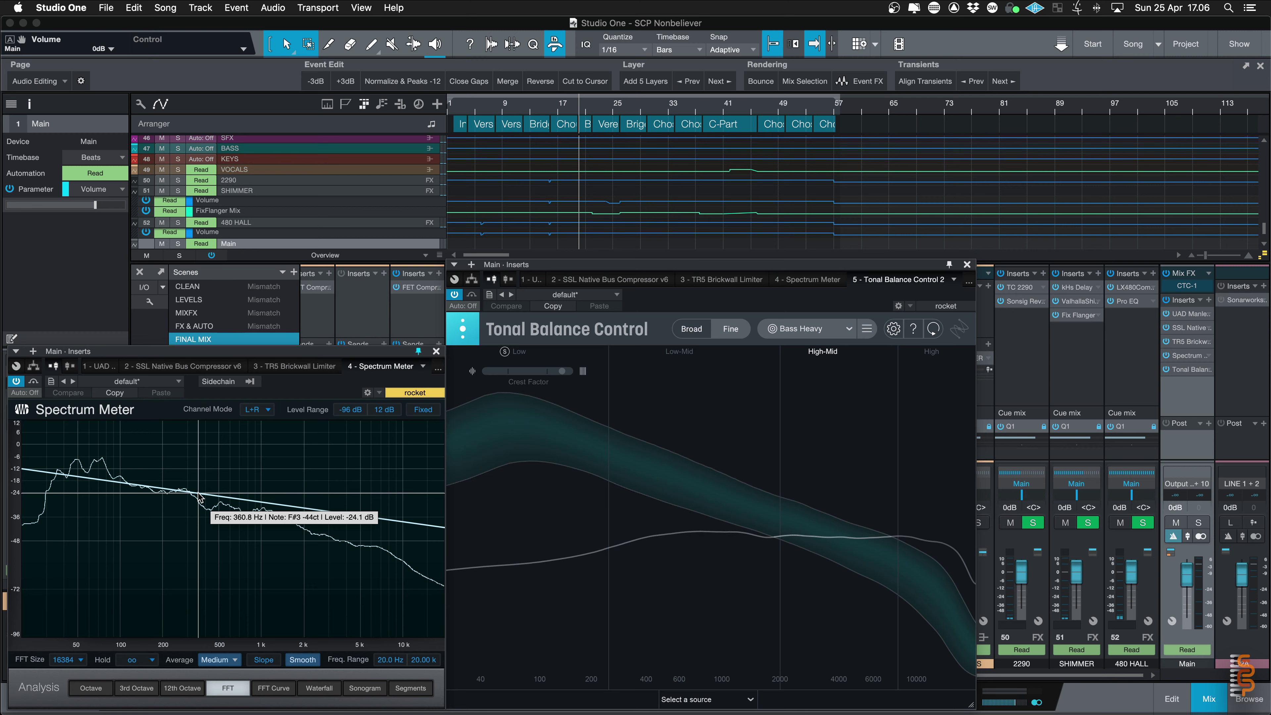
mouse_move(199, 496)
mouse_down()
mouse_move(207, 523)
mouse_move(189, 490)
mouse_move(84, 467)
mouse_move(365, 520)
mouse_move(199, 492)
mouse_up()
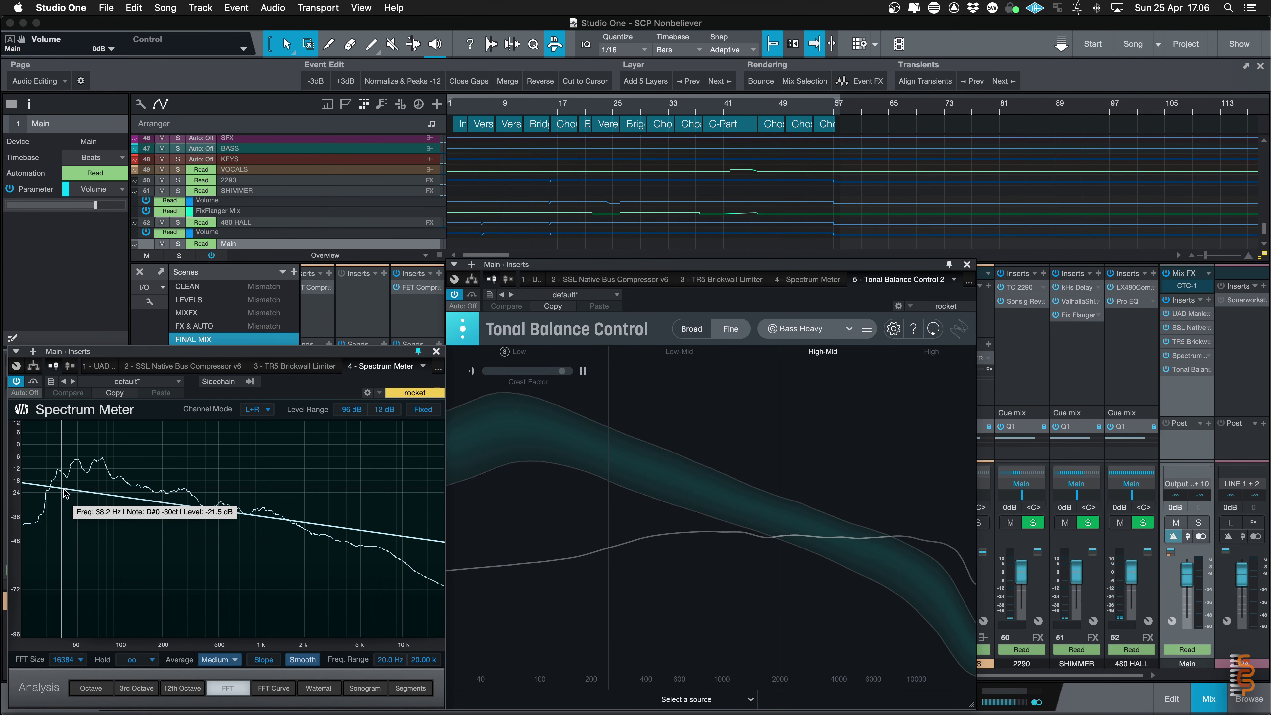
- Enable Slope in Spectrum Meter, play from near the start of the first Verse to compare both meters, and stop playback
click(264, 659)
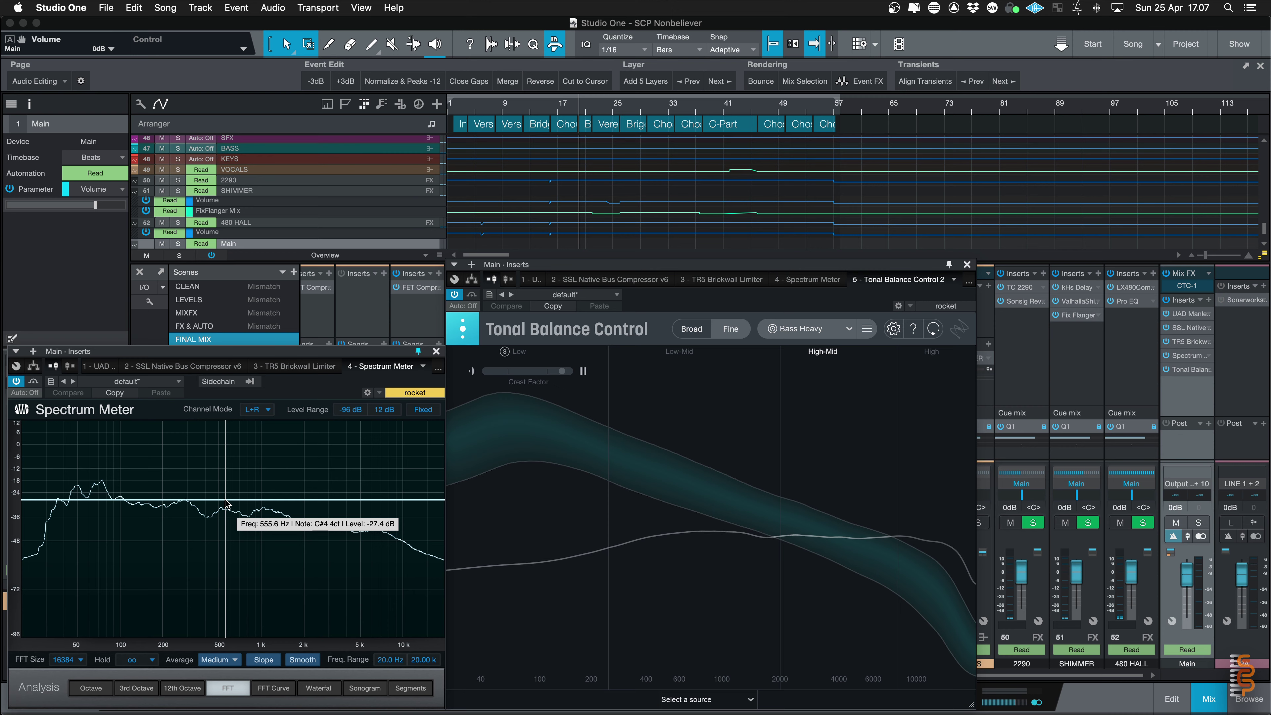
click(467, 113)
key(space)
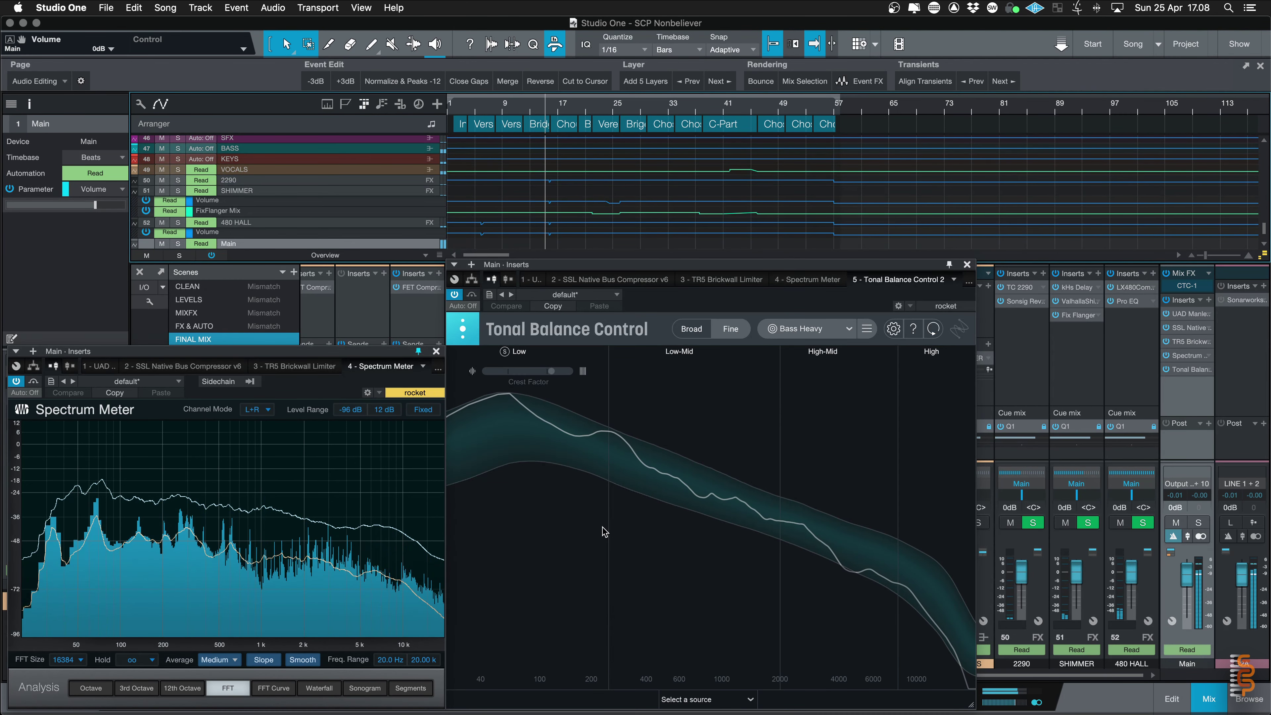
key(space)
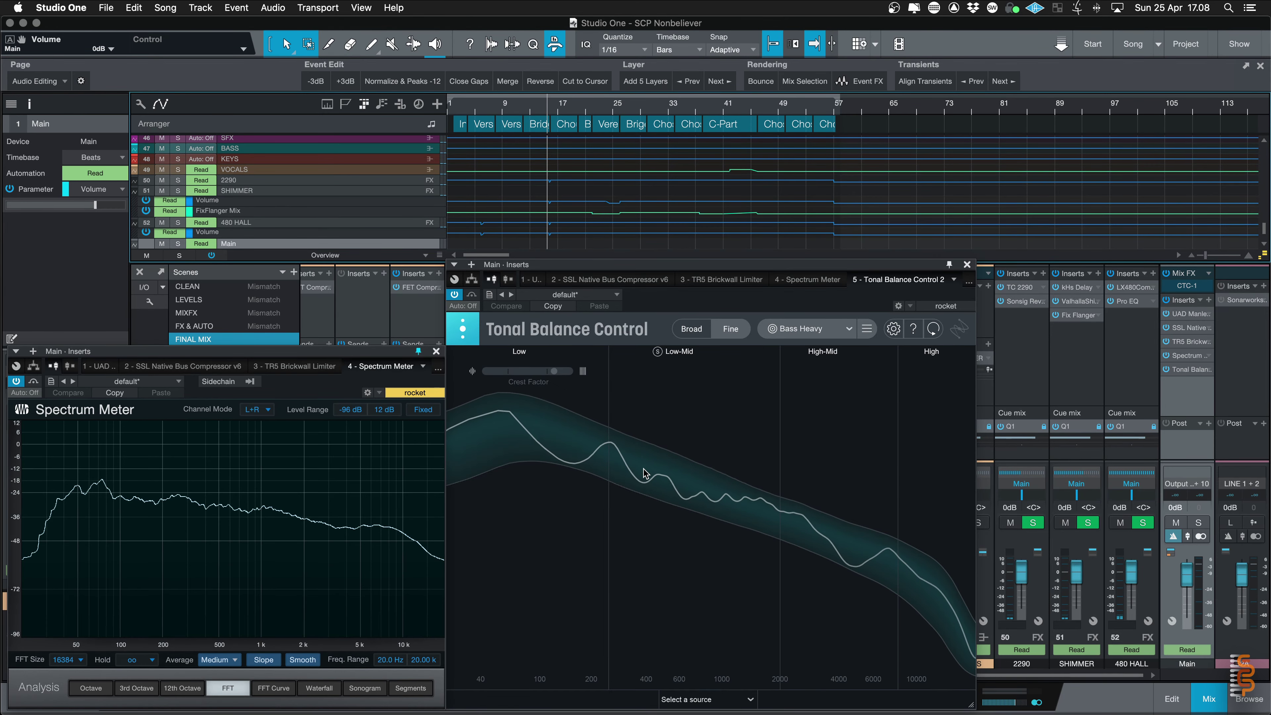
- Close the metering windows and review the Snares, Snap and Big Toms channels, including Big Toms' TR5 CSR Inverse reverb
key(super+w)
scroll(462, 445, left, 15)
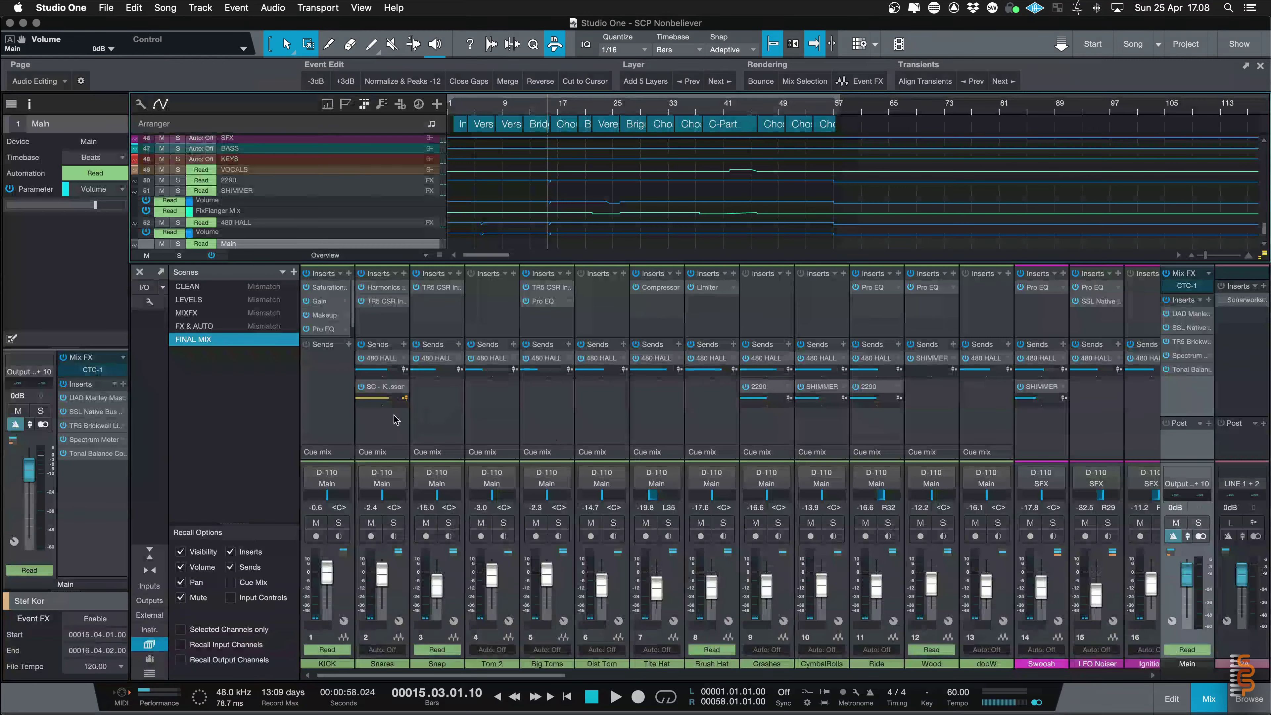
click(442, 419)
click(531, 420)
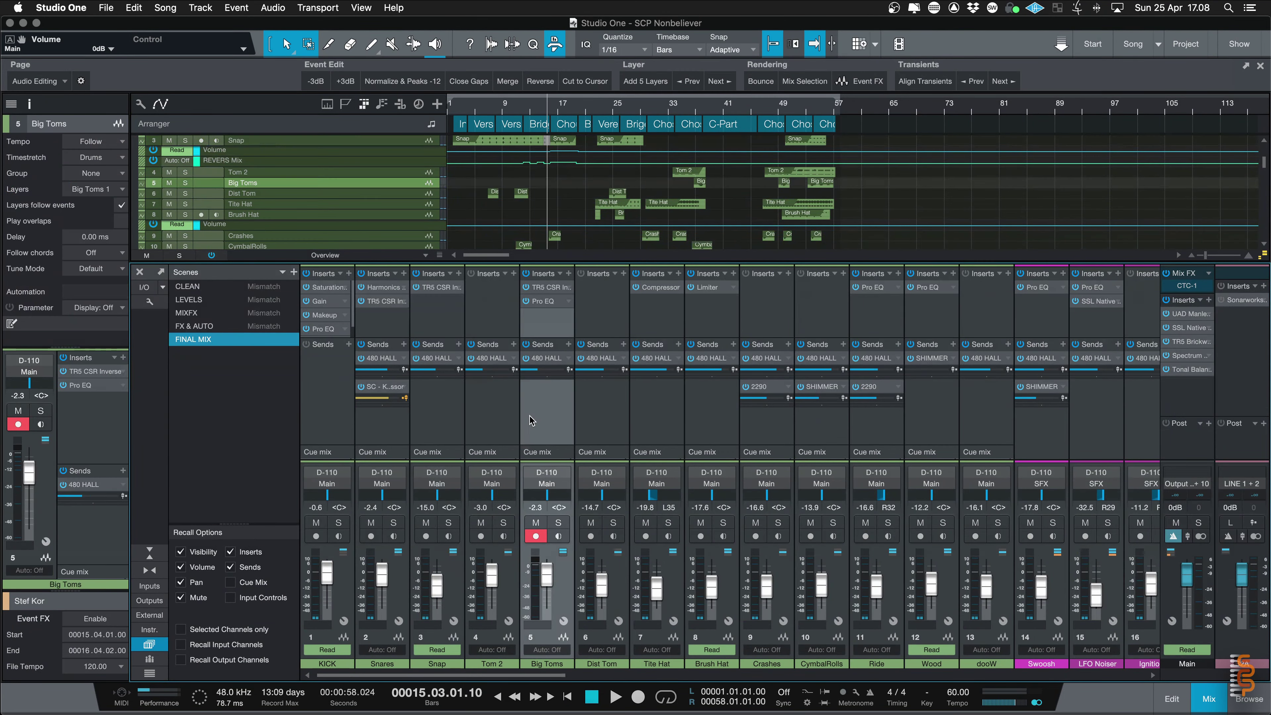
click(444, 319)
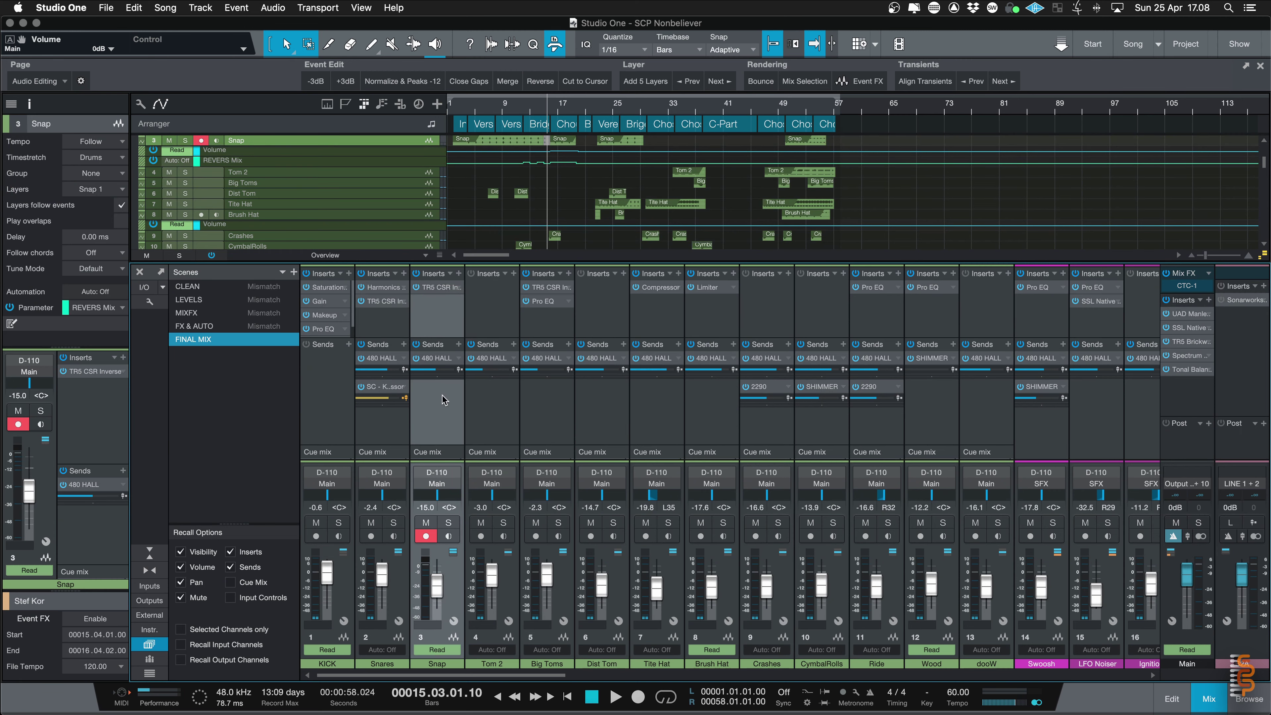
click(546, 415)
click(551, 287)
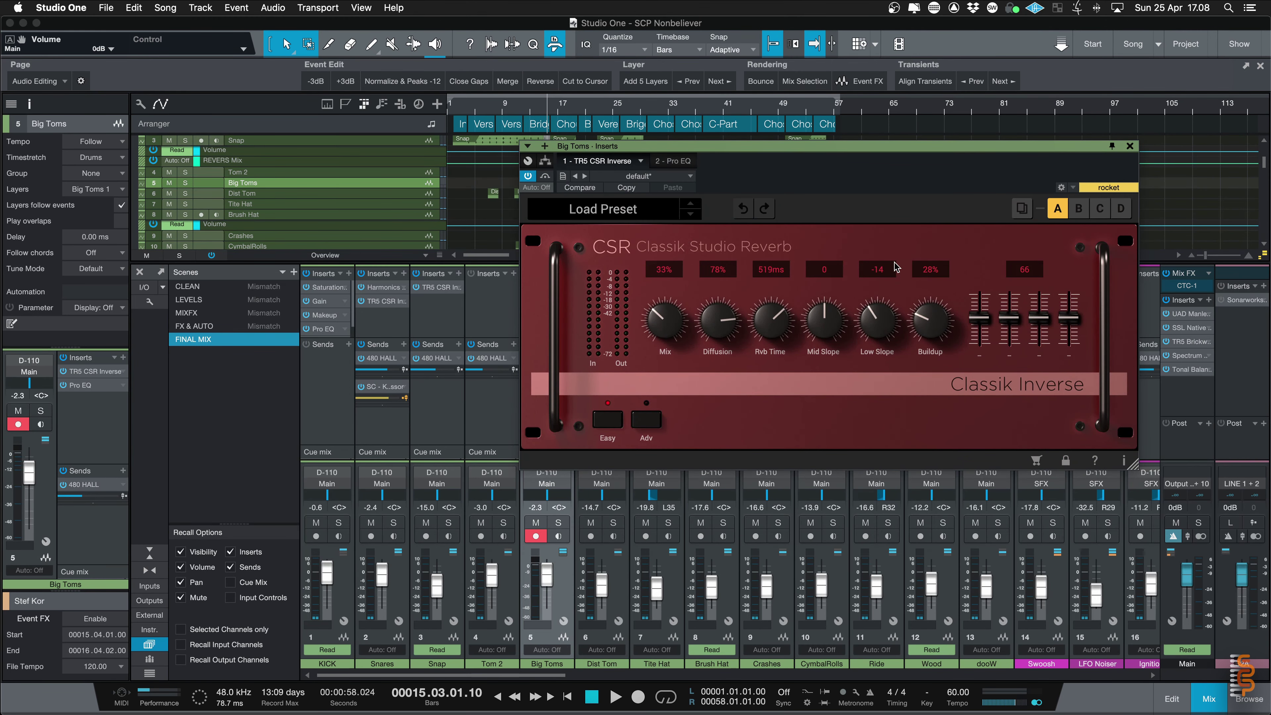
click(1129, 146)
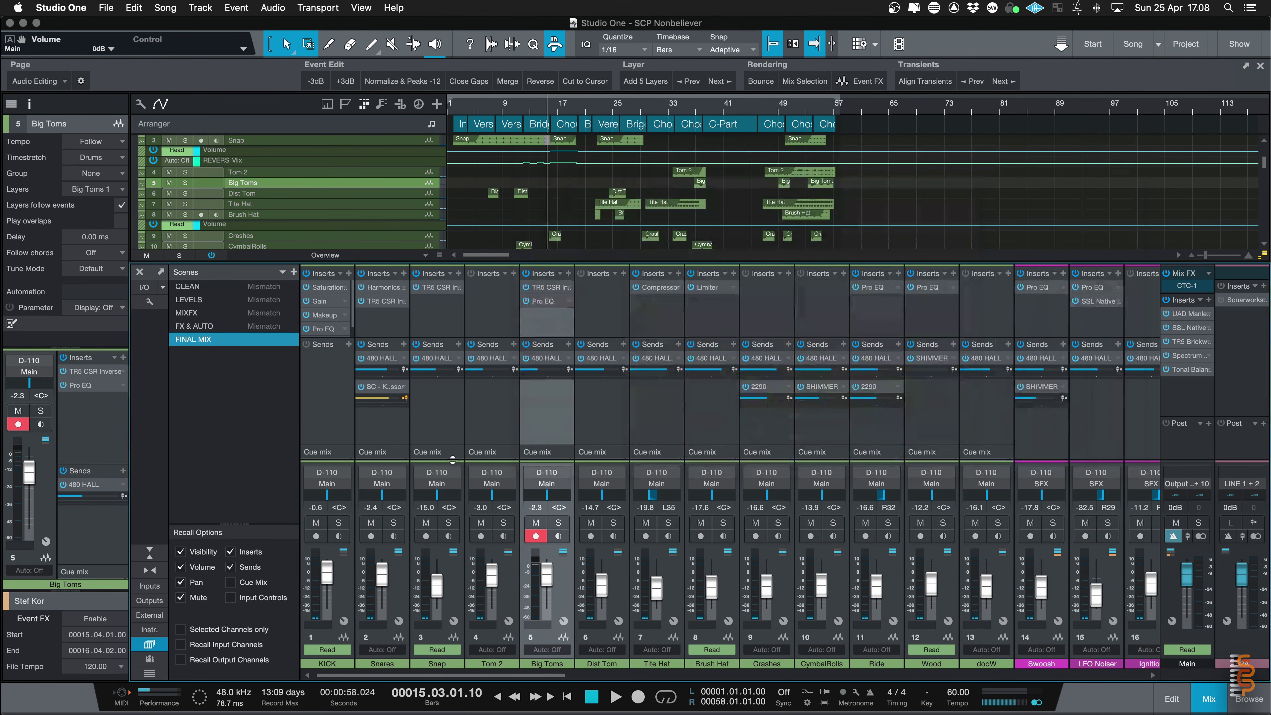
double_click(443, 415)
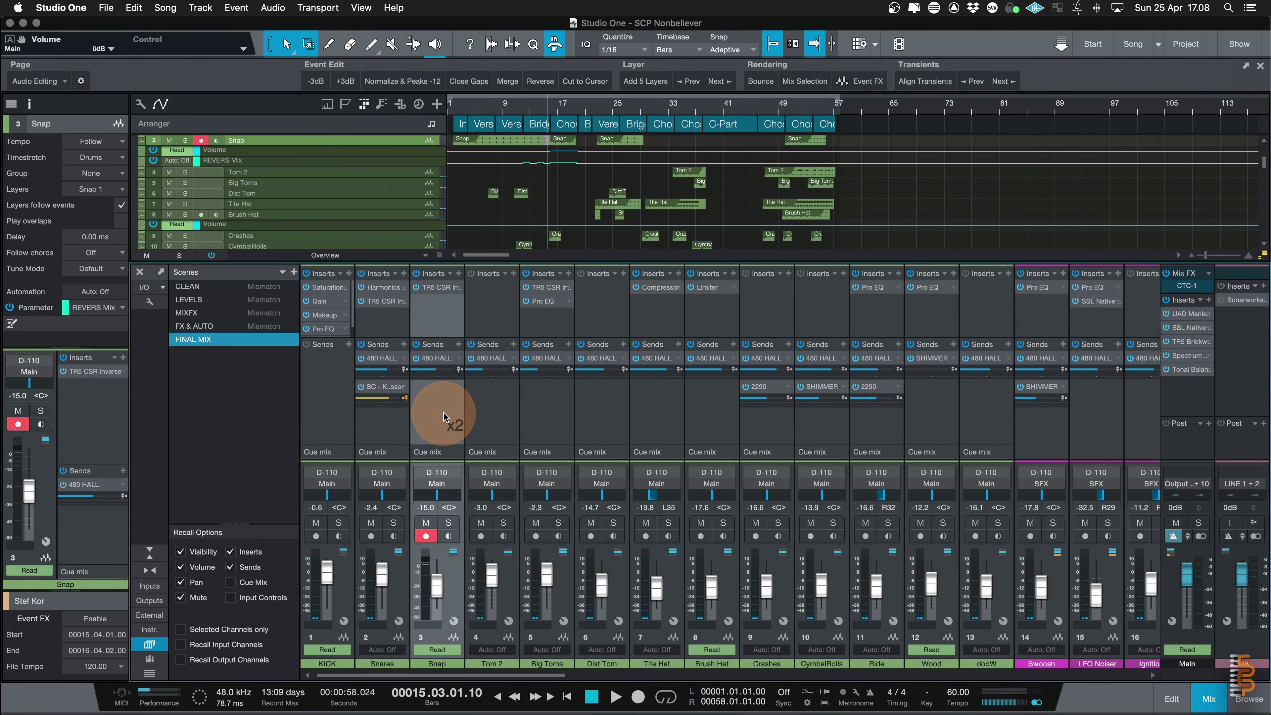
click(392, 433)
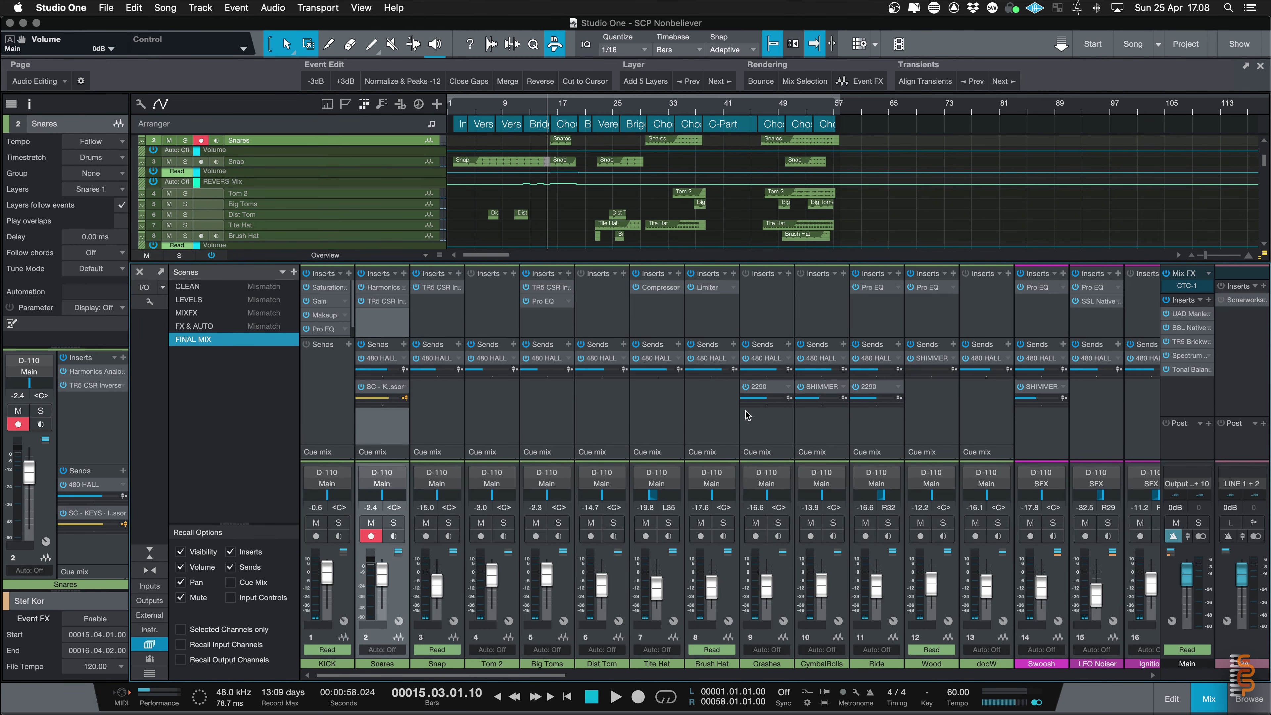
- Open the LFO Noiser channel's SSL Native X-Saturator, move its window up to view the settings, and close it
scroll(747, 415, right, 4)
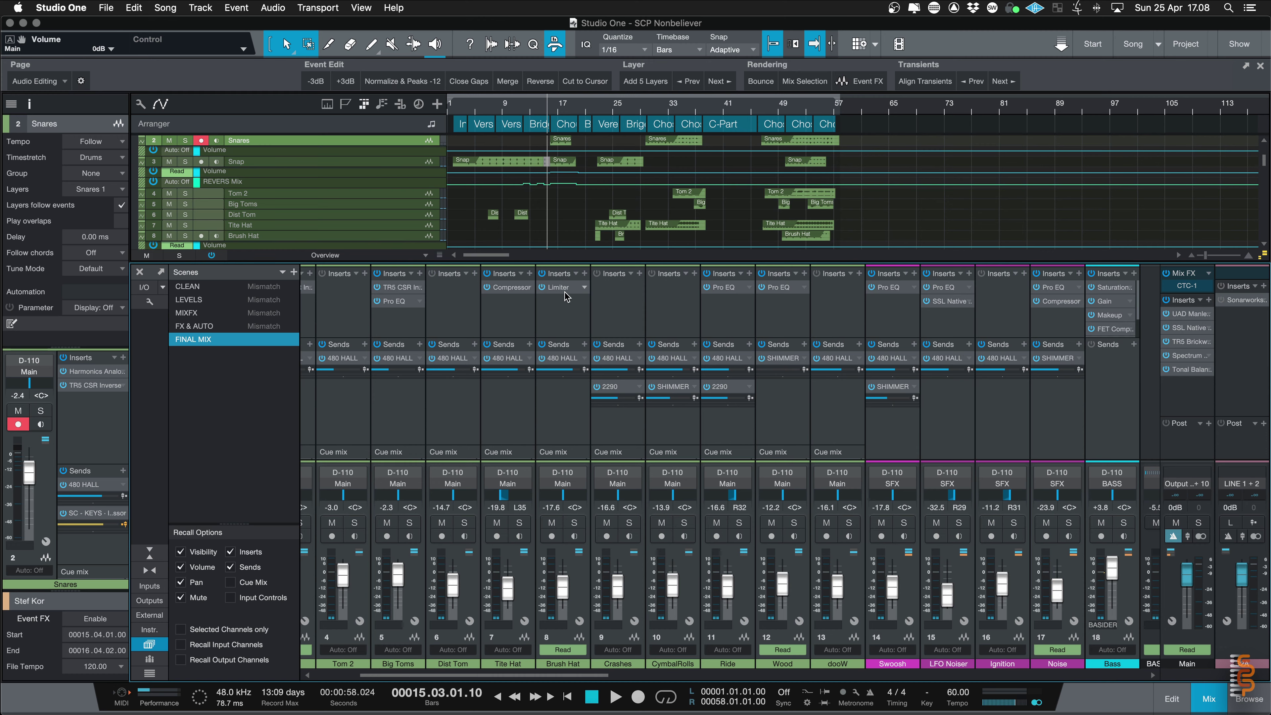
scroll(678, 311, right, 2)
scroll(783, 322, right, 3)
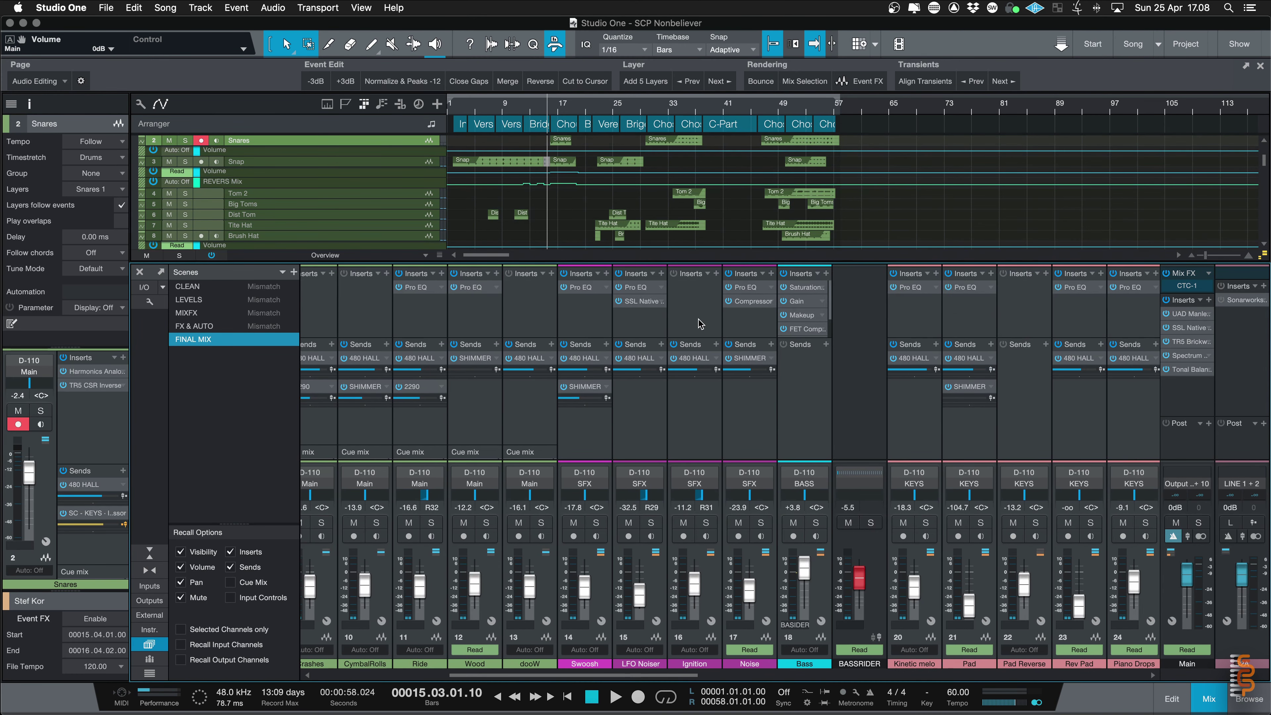
click(642, 308)
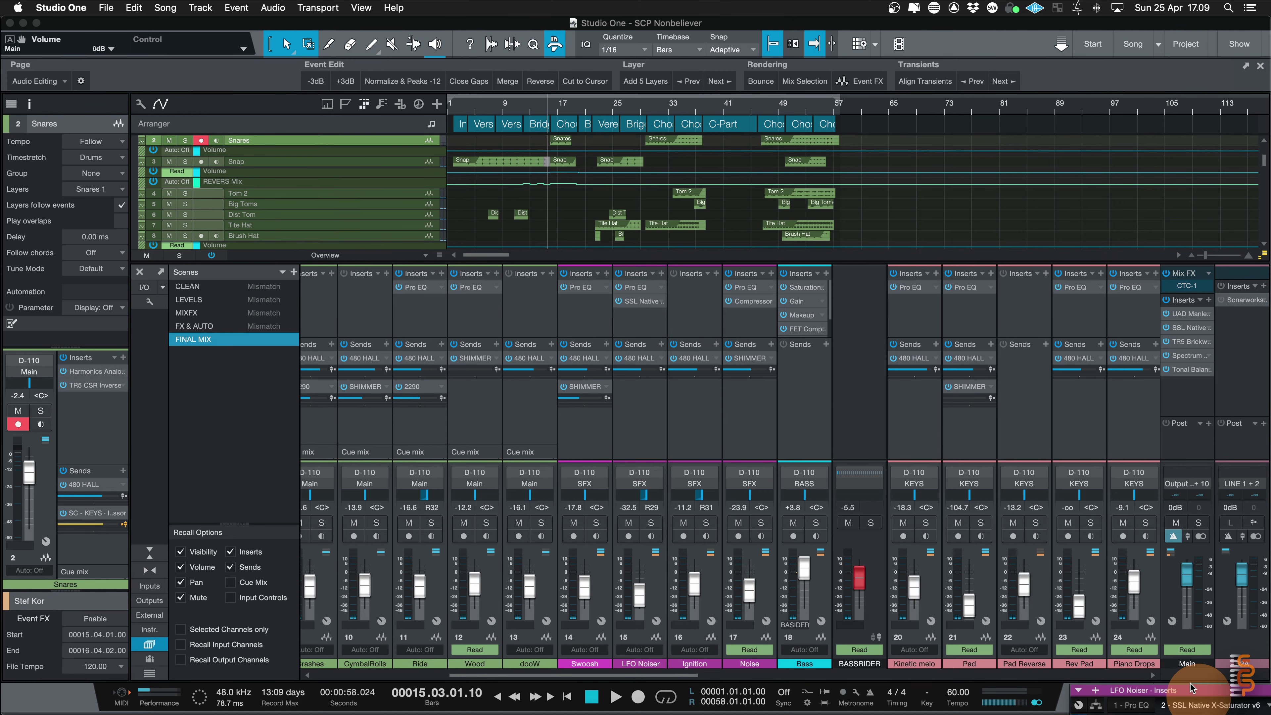
drag(582, 146, 555, 85)
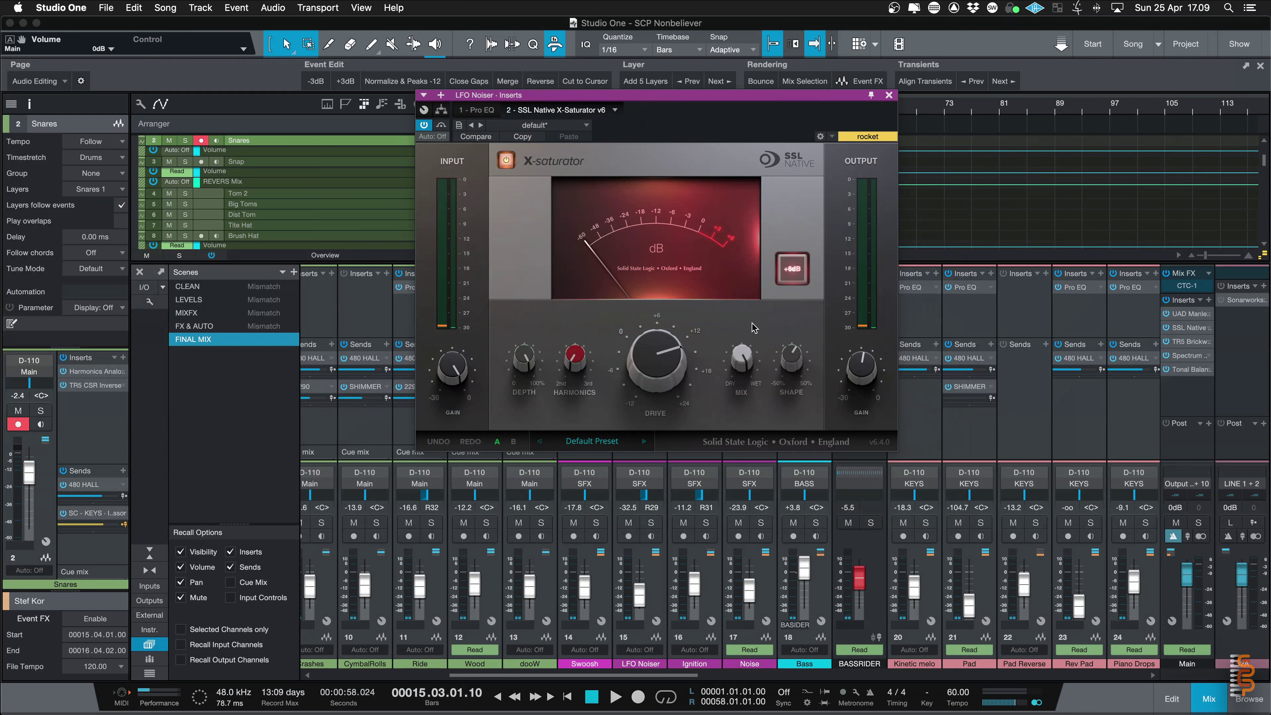
click(889, 95)
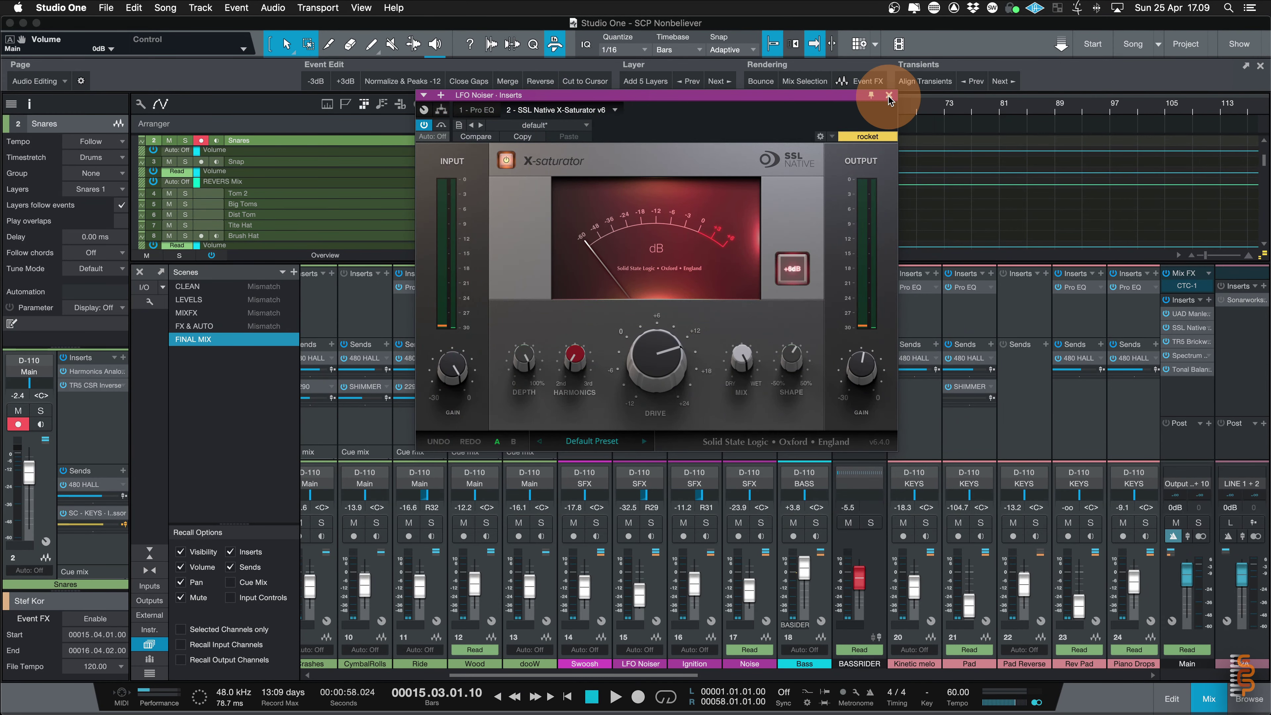
- Open the Pad channel's Pro EQ, bring its window fully into view to examine the low-cut curve, and close it
scroll(673, 494, right, 5)
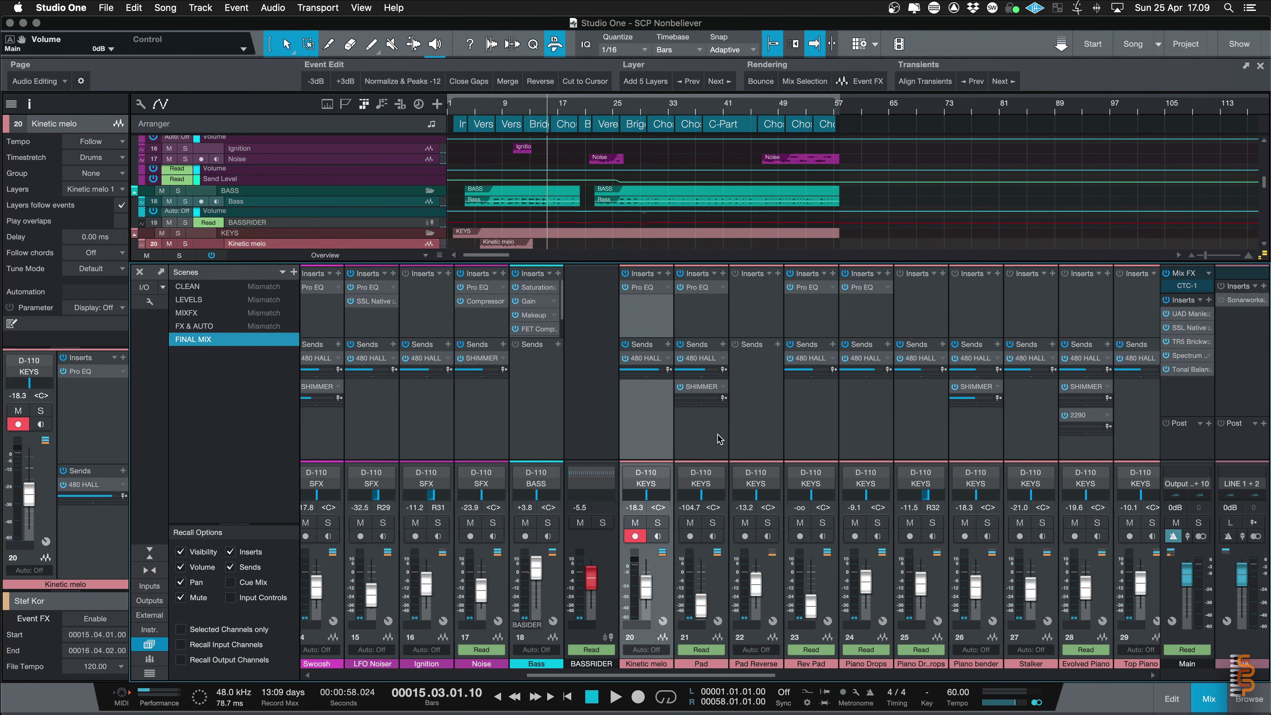
click(709, 432)
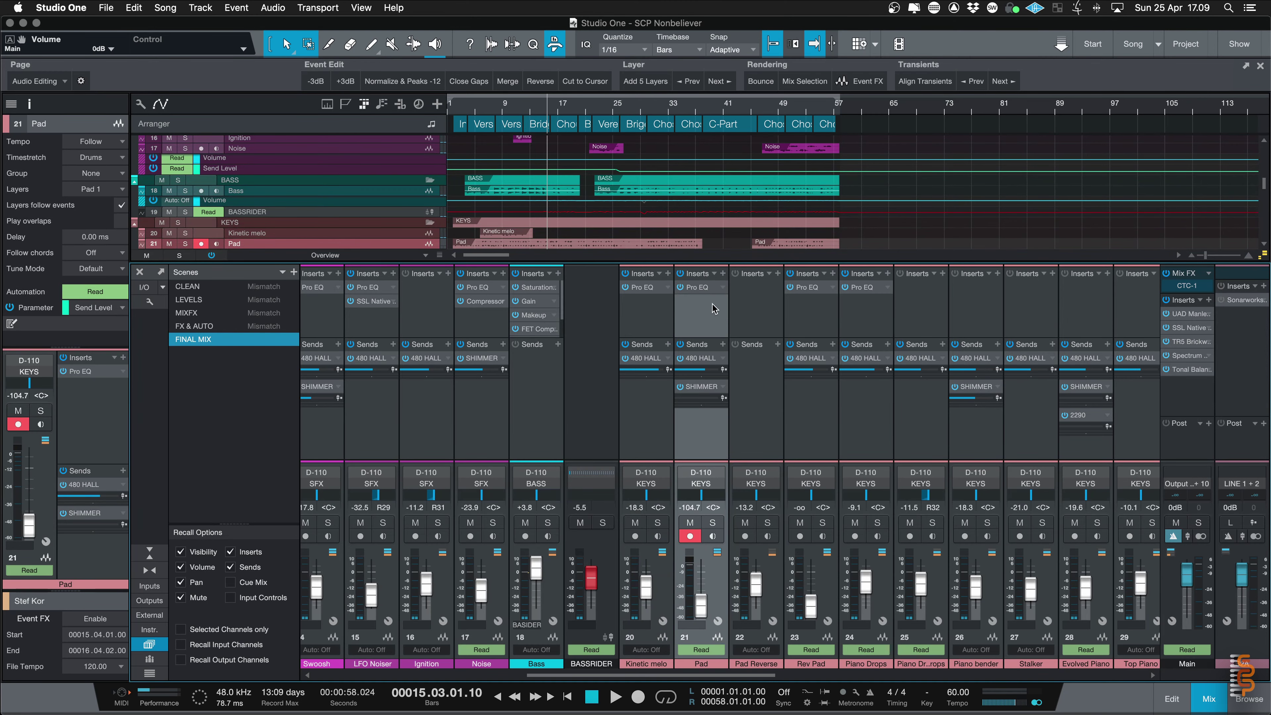
click(695, 288)
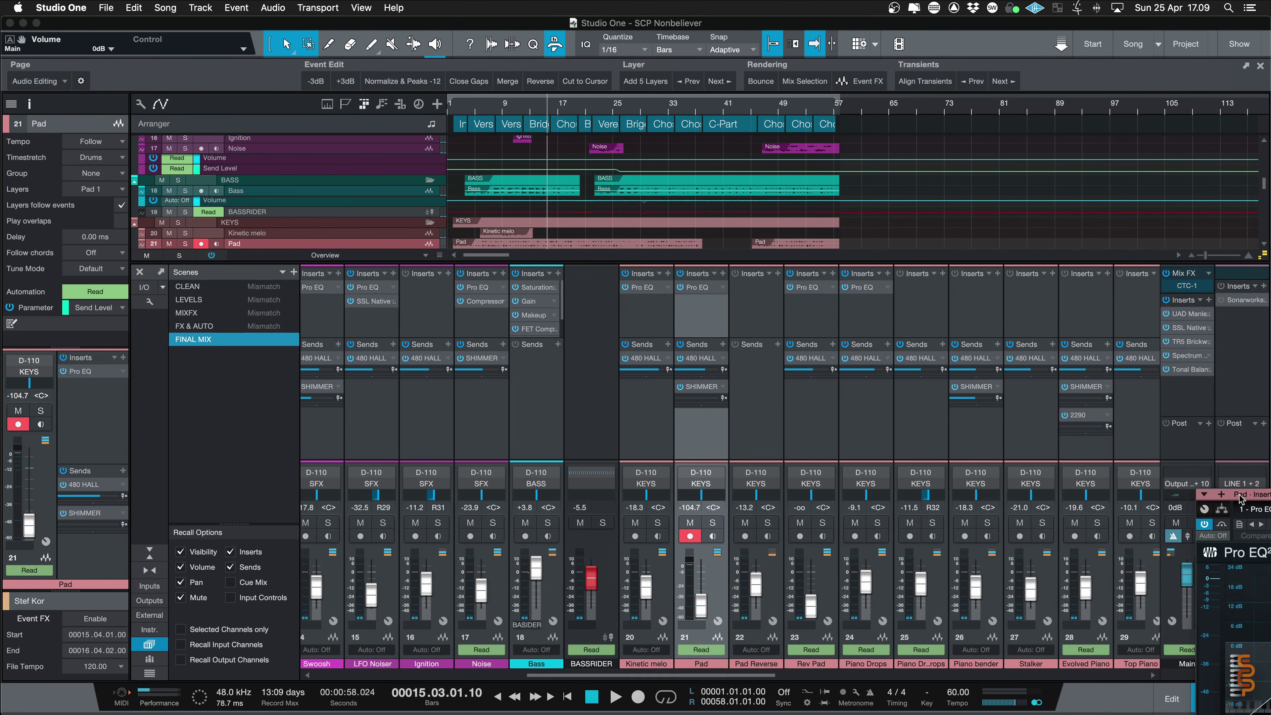
drag(1240, 498, 414, 77)
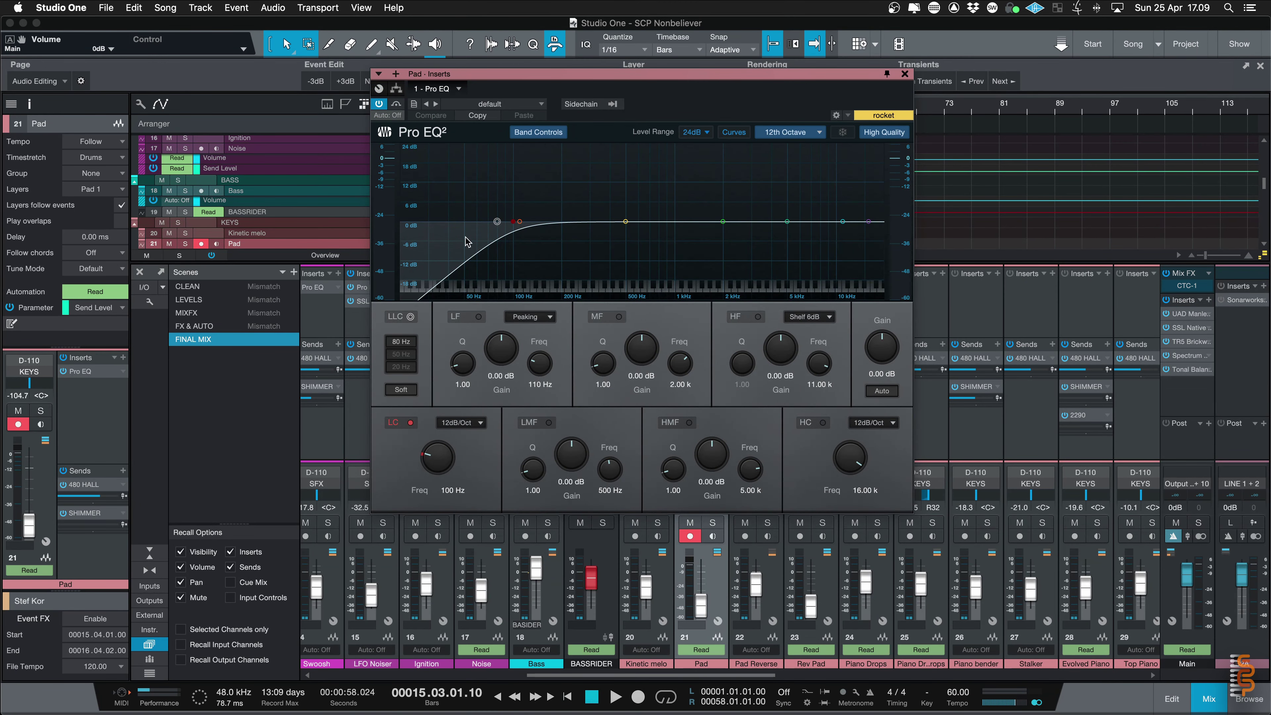
click(904, 74)
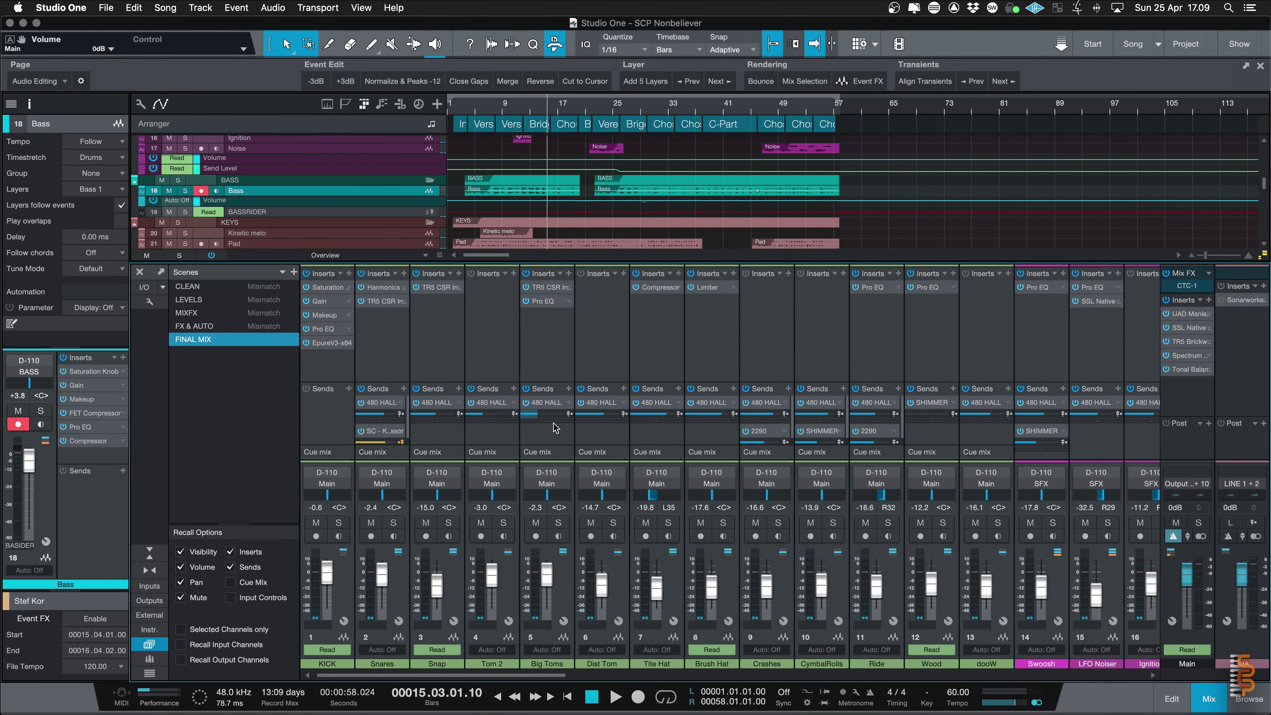
- Select the KICK channel and enlarge its track and automation lanes in the arrangement, zooming the timeline in from bar 2
click(336, 368)
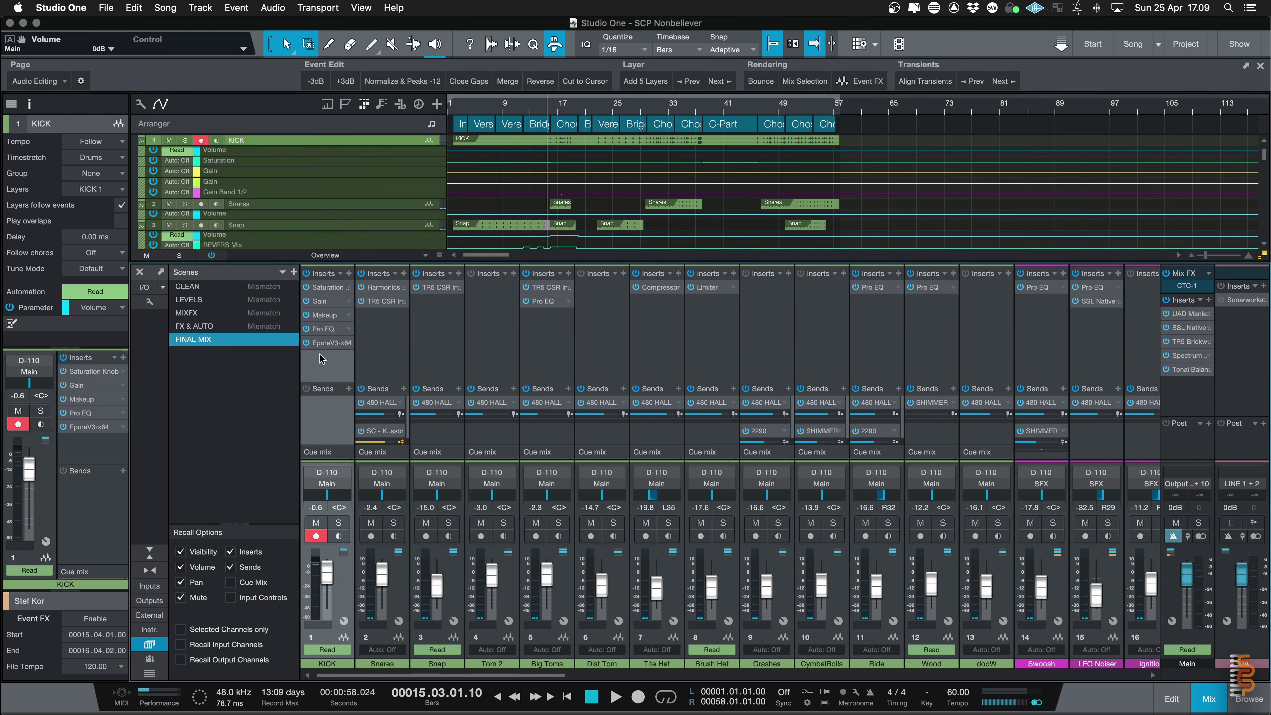
key(shift+e)
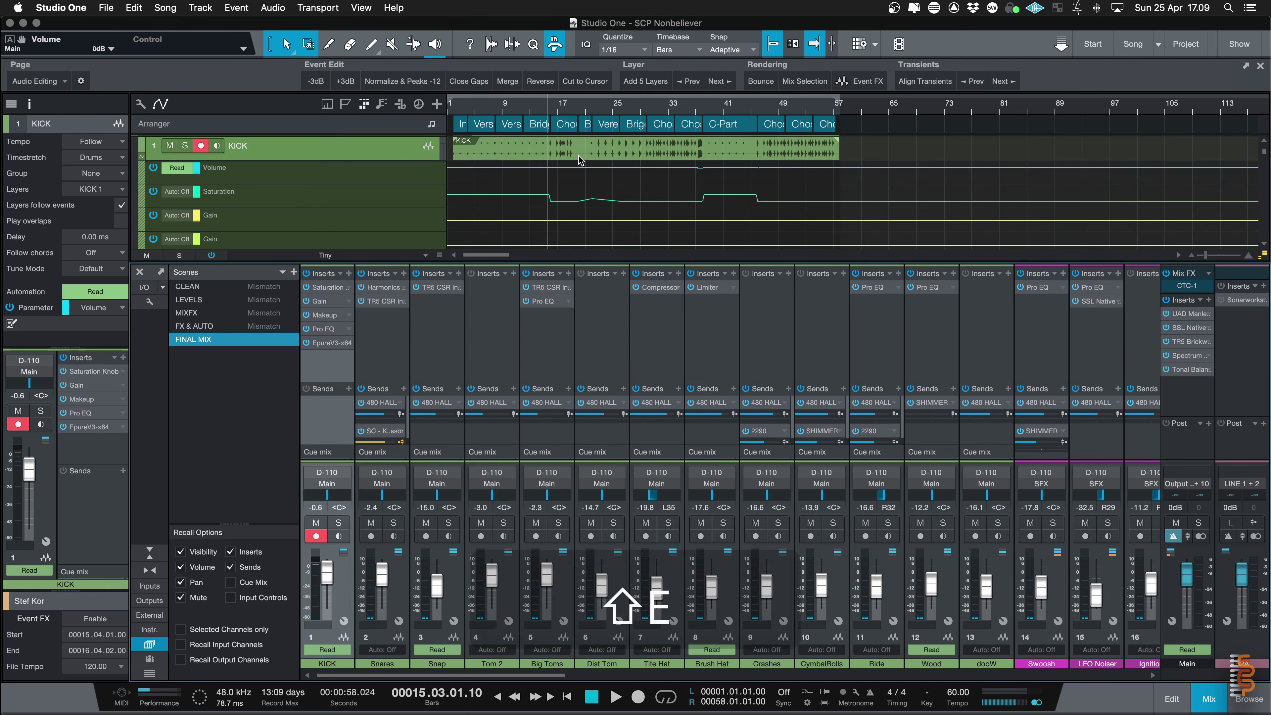
scroll(547, 208, up, 1)
click(378, 175)
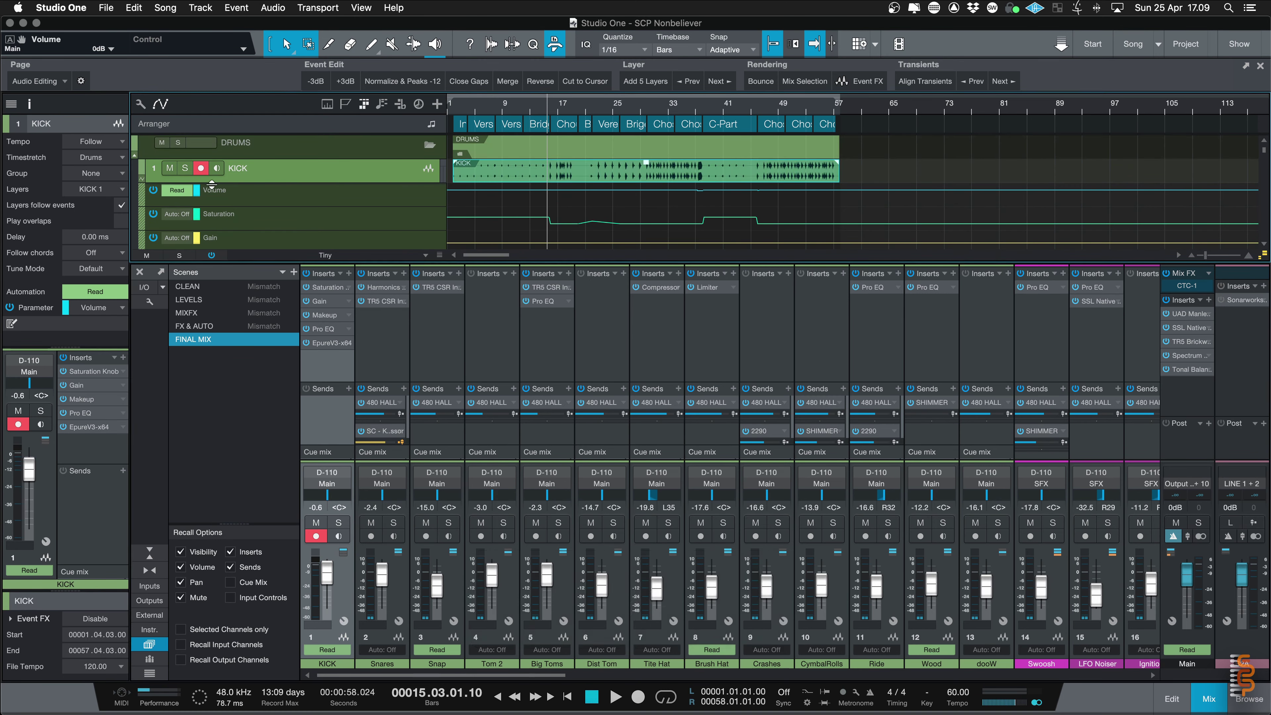
click(454, 109)
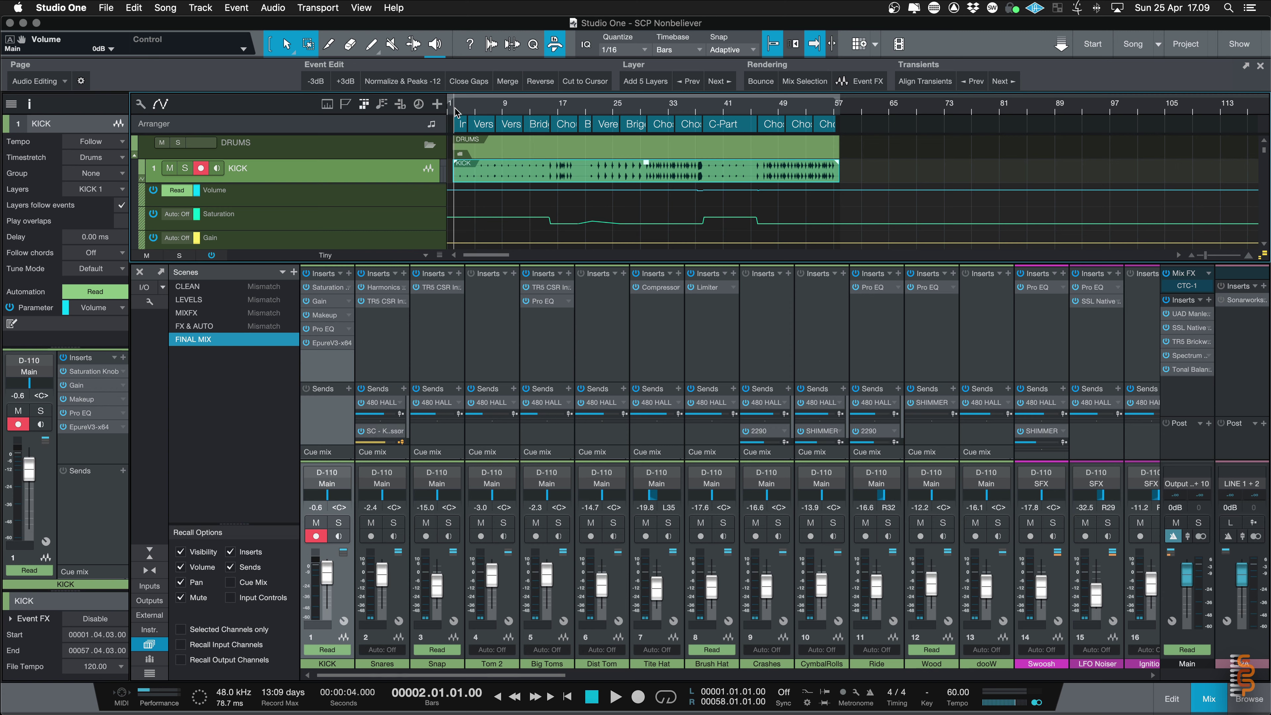
key(e)
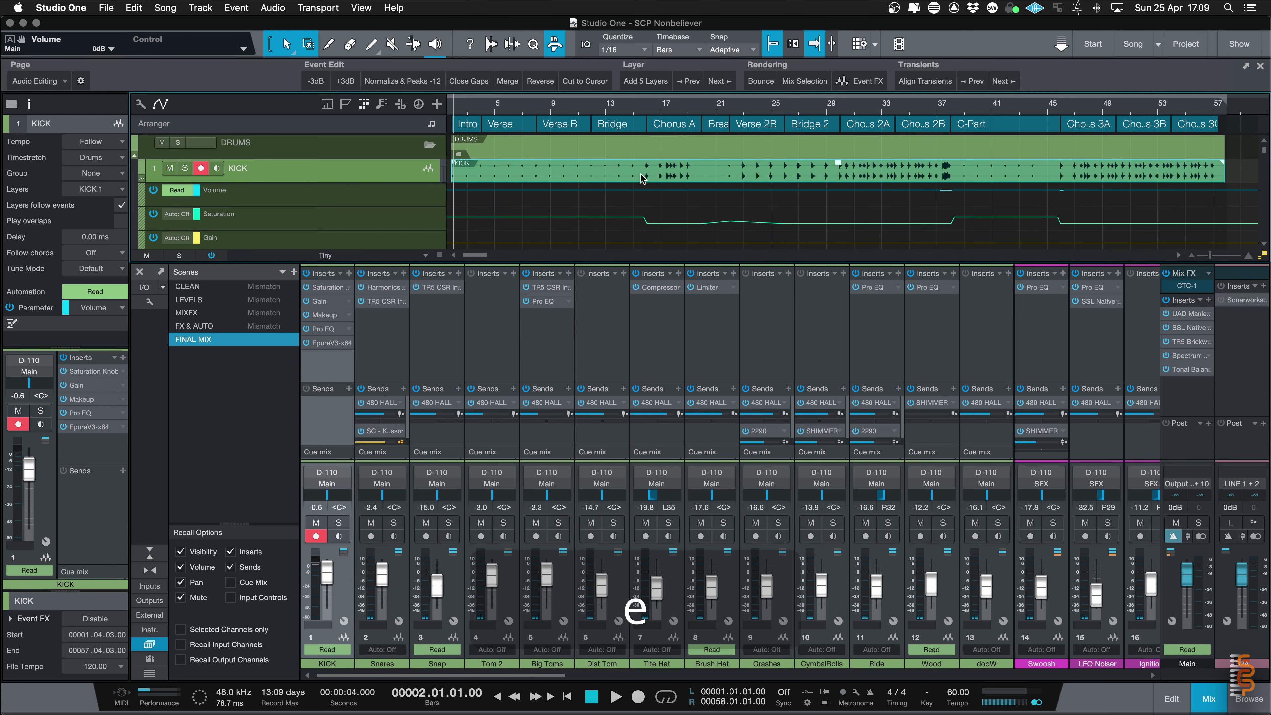
- Solo the KICK track and bypass its EpureV3-x64 insert, with the playback position set to bar 15
key(s)
click(648, 109)
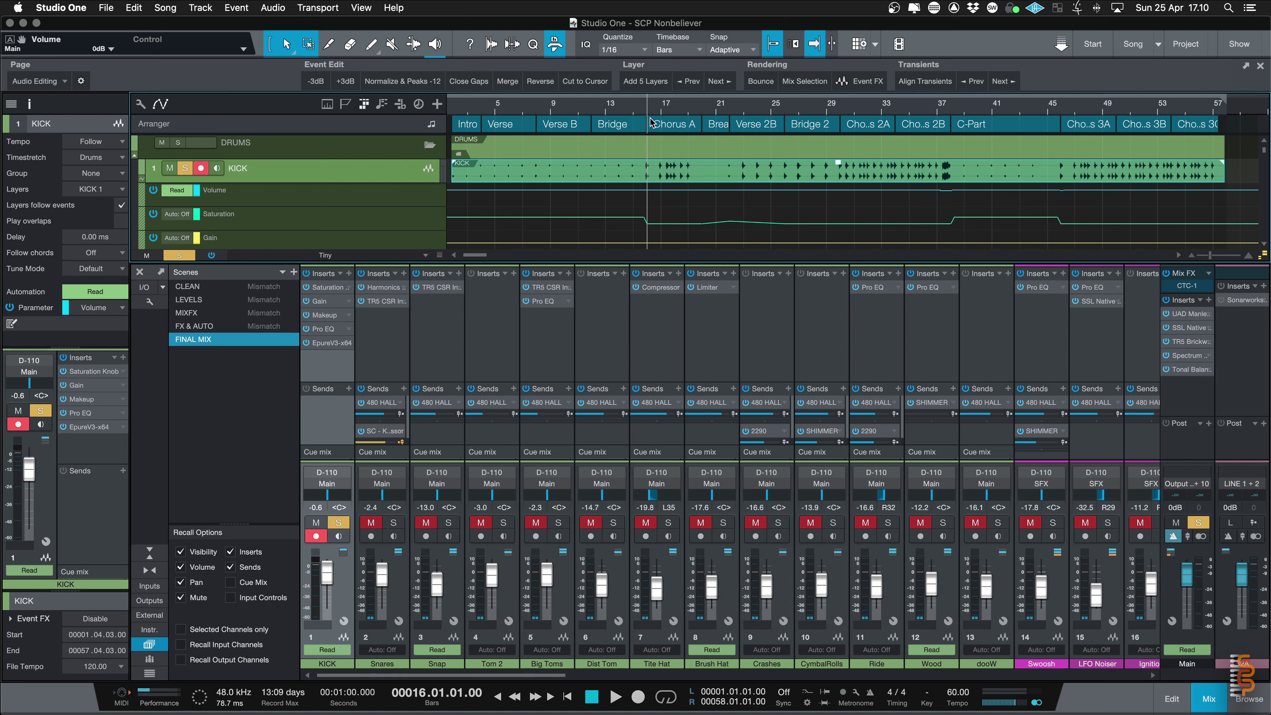
click(642, 109)
click(642, 108)
click(642, 100)
click(642, 101)
click(306, 343)
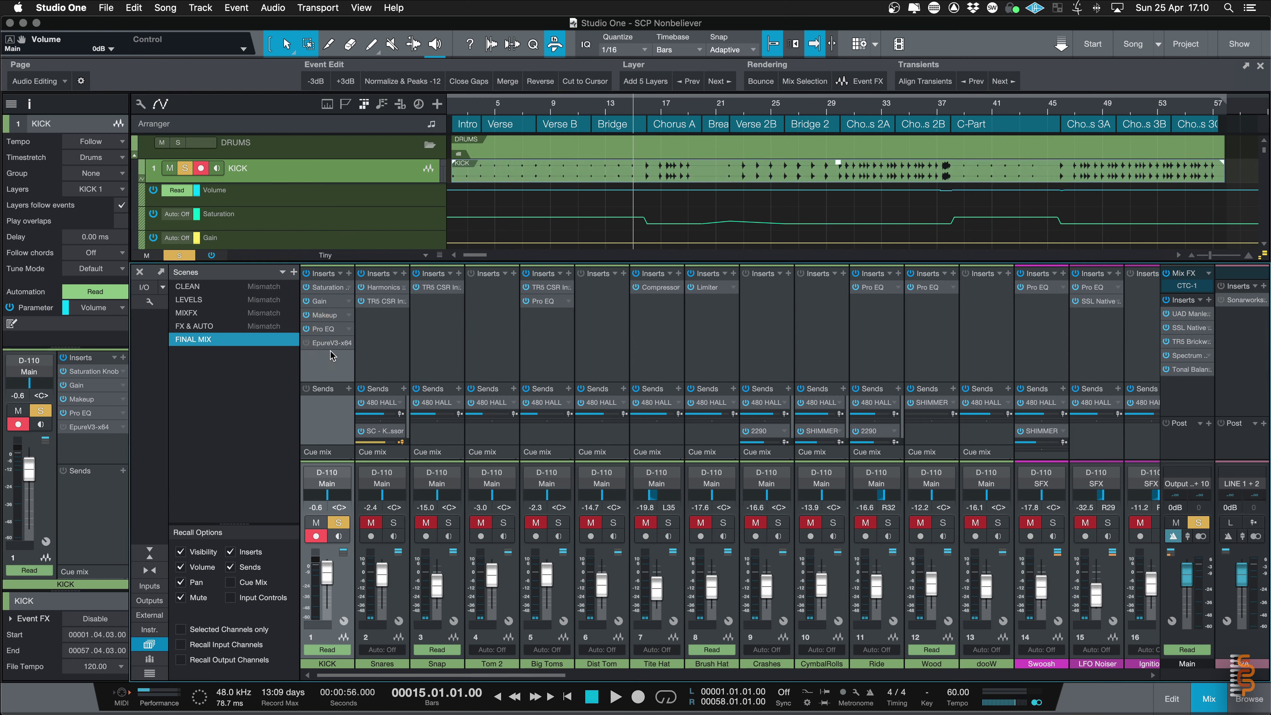
- Play the soloed KICK from bar 15 into Chorus A, stop, and replay it from within Chorus A
key(space)
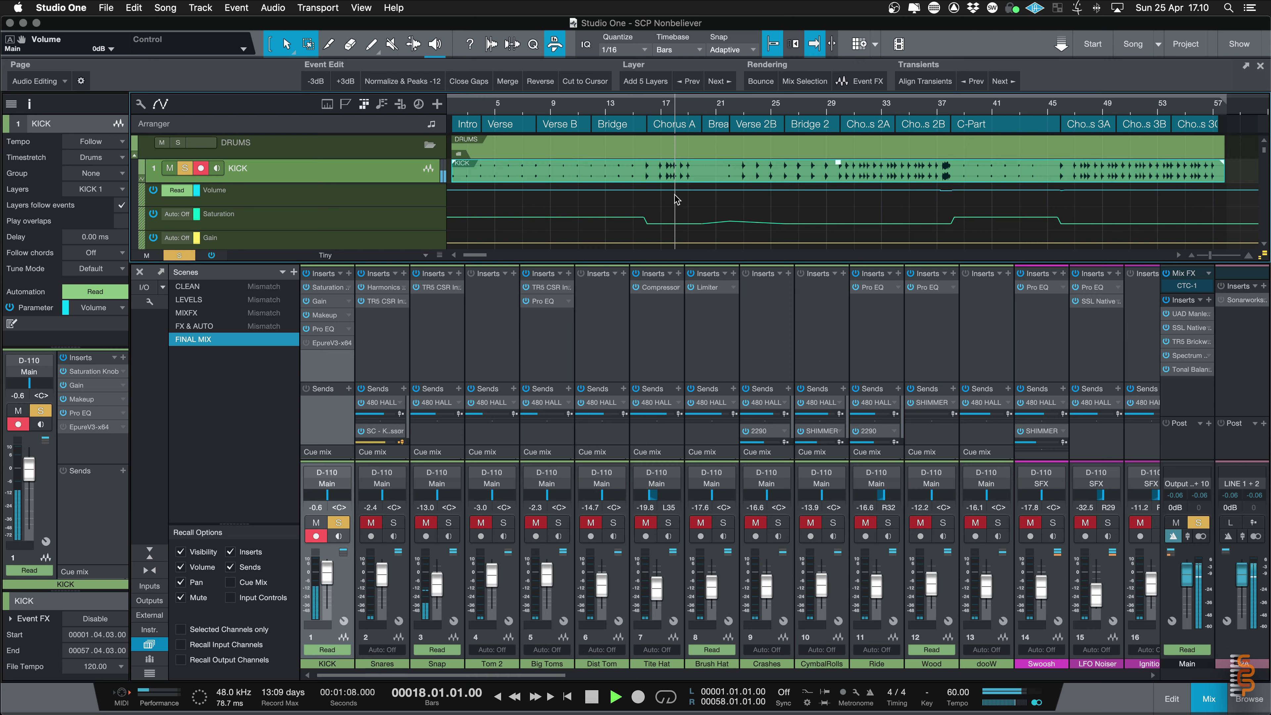
key(space)
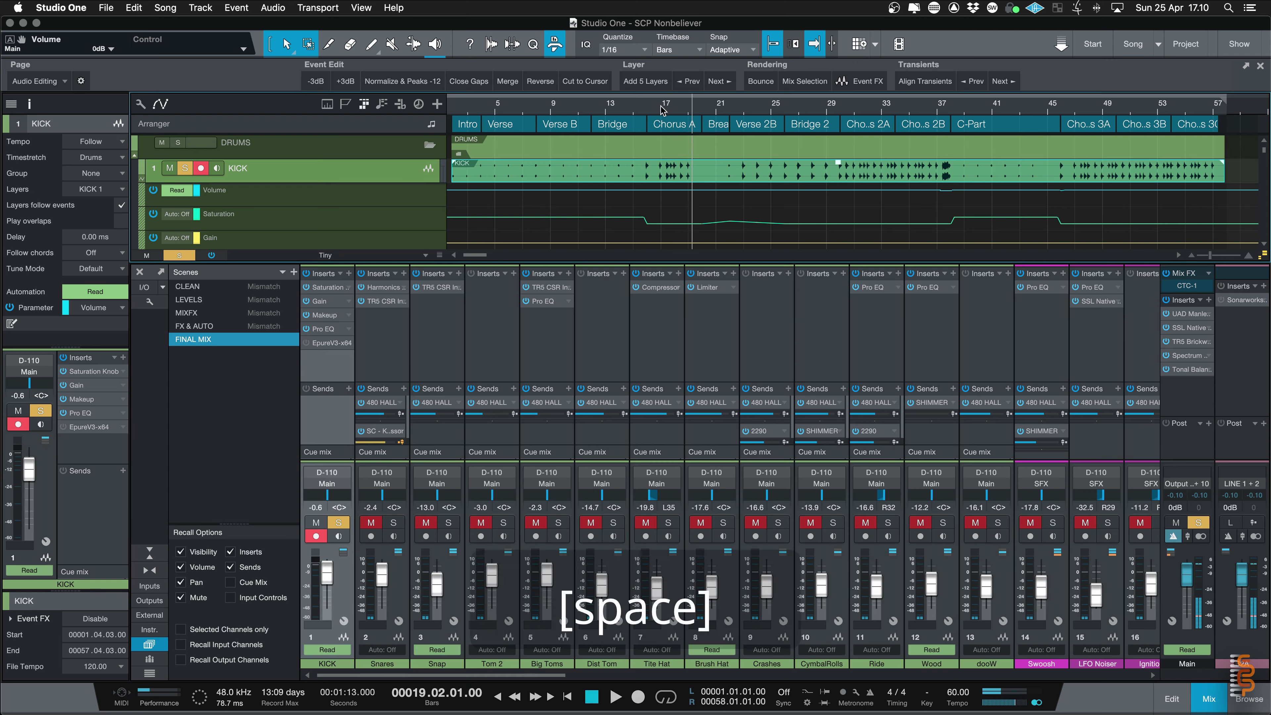
key(space)
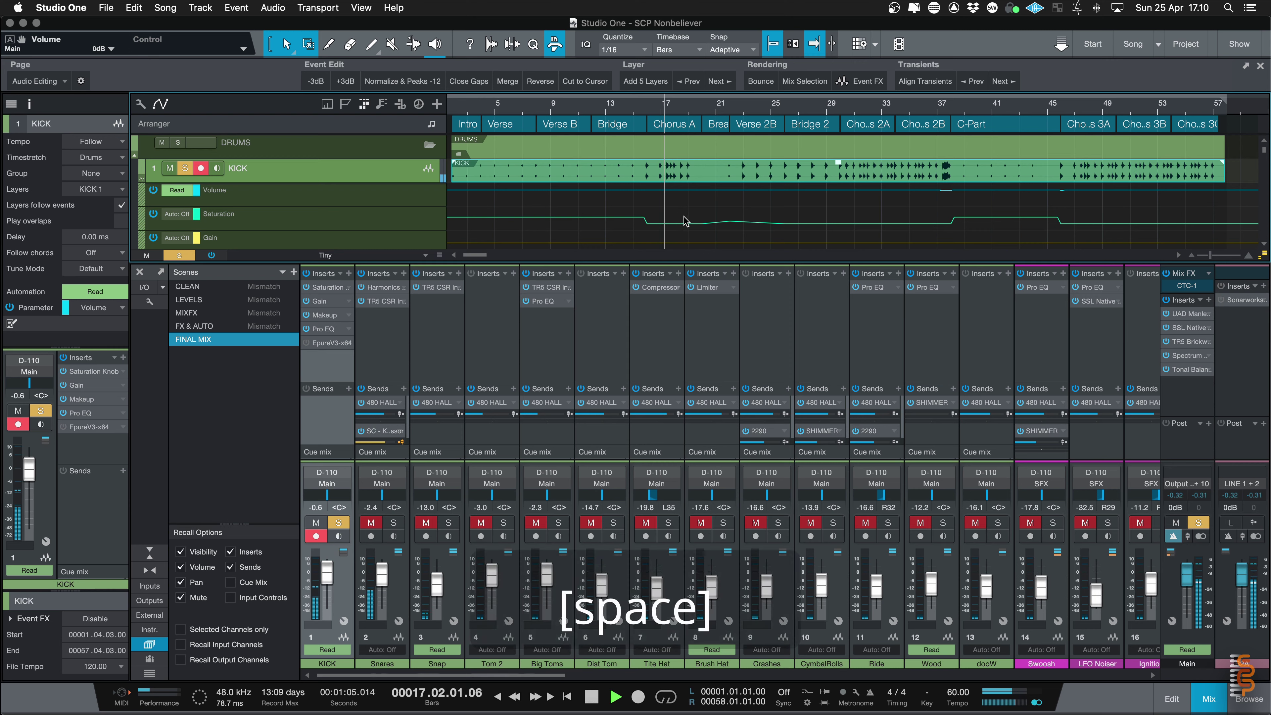
- Stop playback, re-enable and open the KICK's EpureV3-x64 insert, and move its window fully into view clear of the Chorus A automation
key(space)
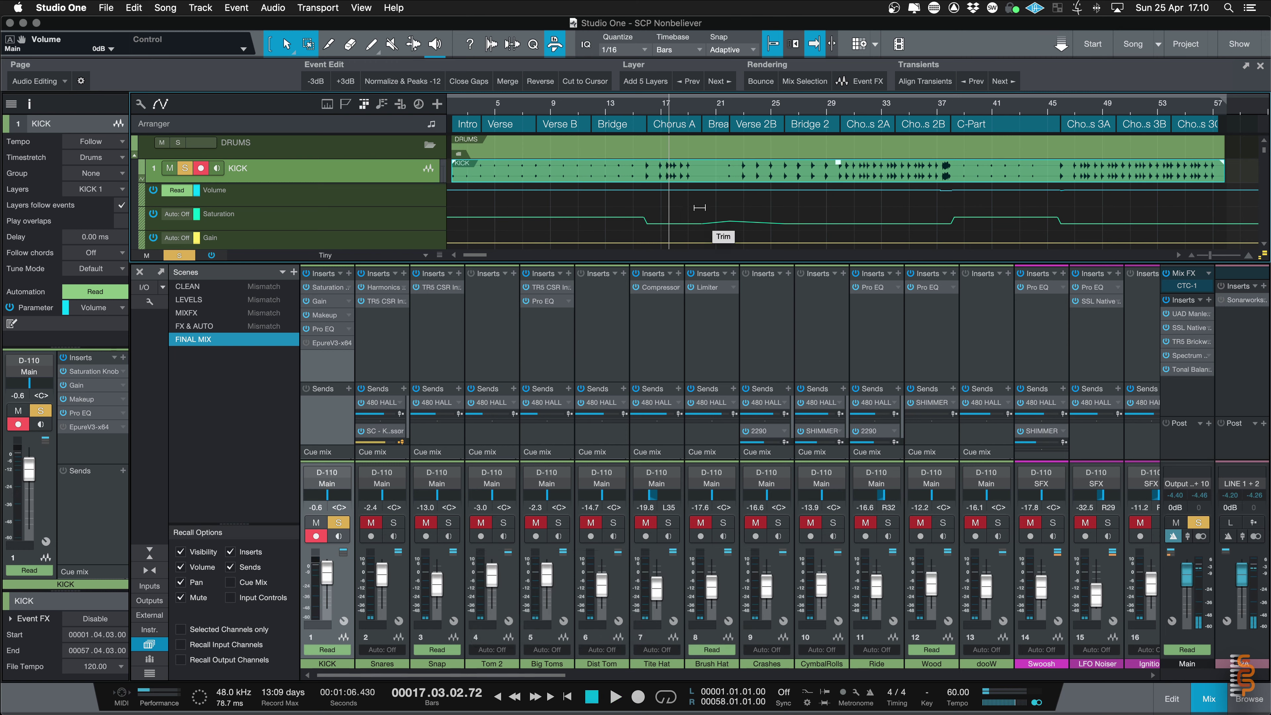
double_click(327, 344)
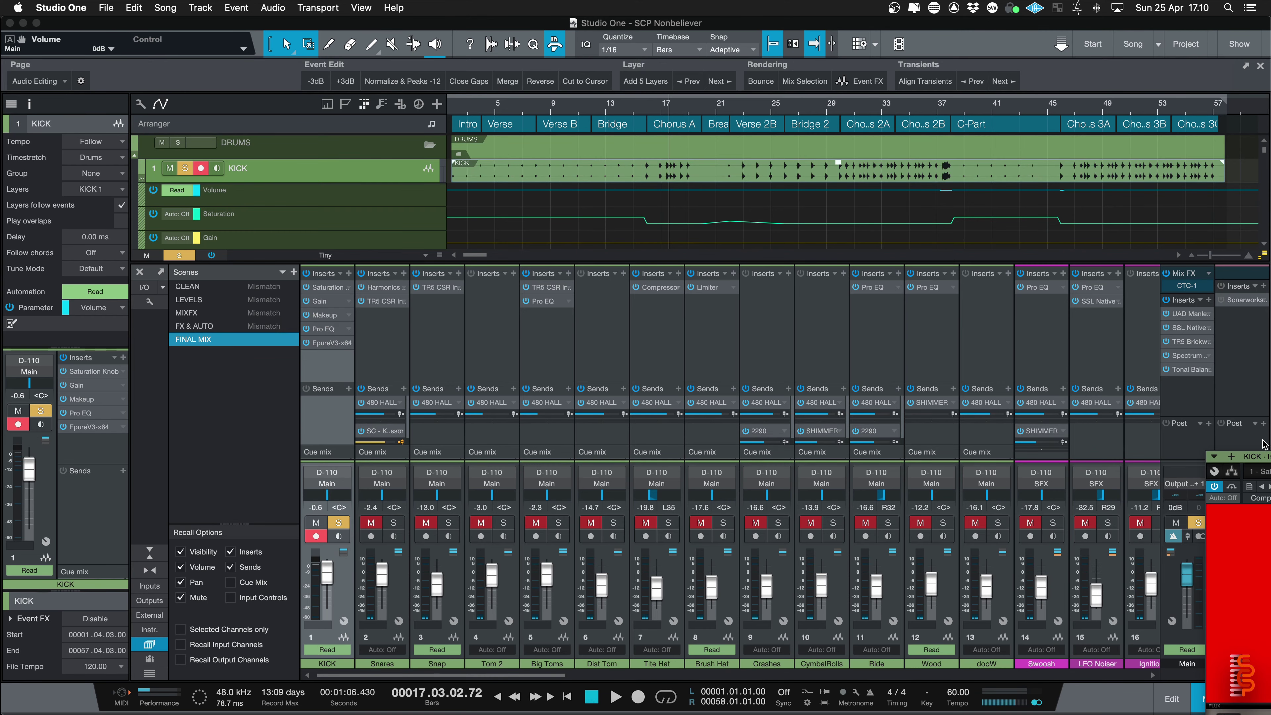
drag(1257, 463, 528, 164)
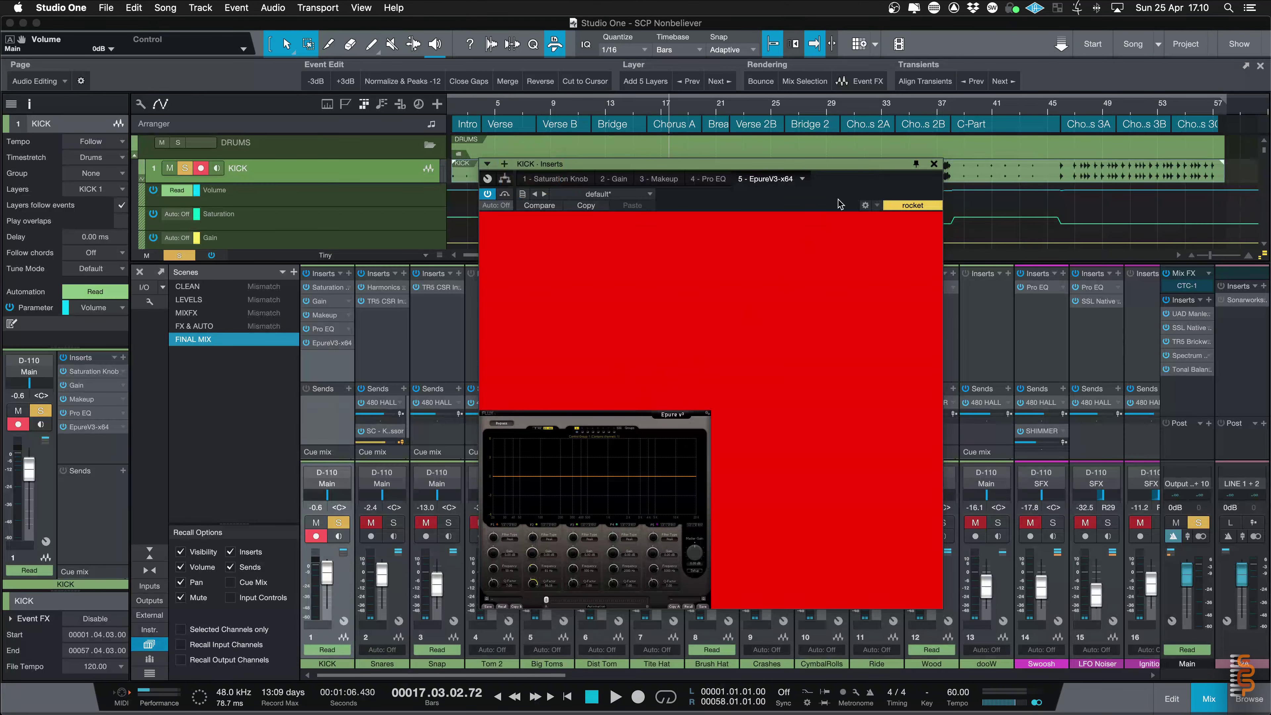
drag(846, 162, 860, 130)
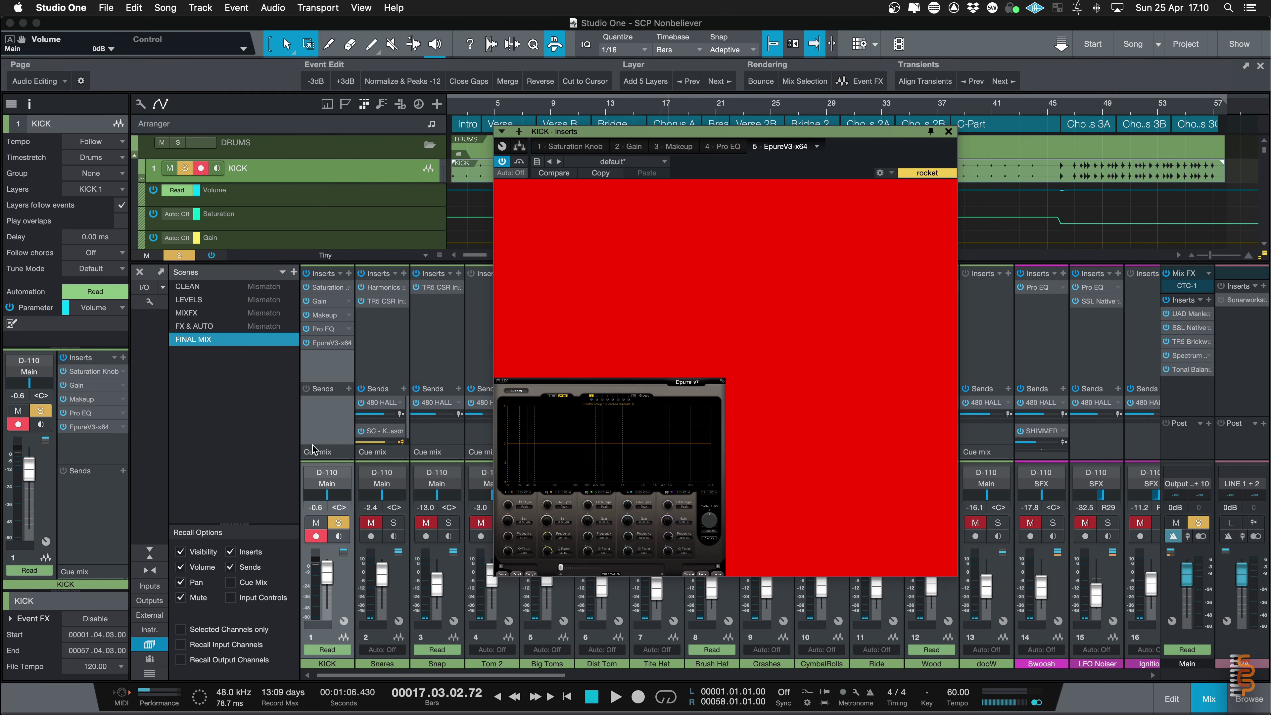
drag(728, 139, 995, 227)
- Play the soloed KICK through Chorus A to examine its signal in the EpureV3-x64 display, stop playback, and close the plug-in window
key(space)
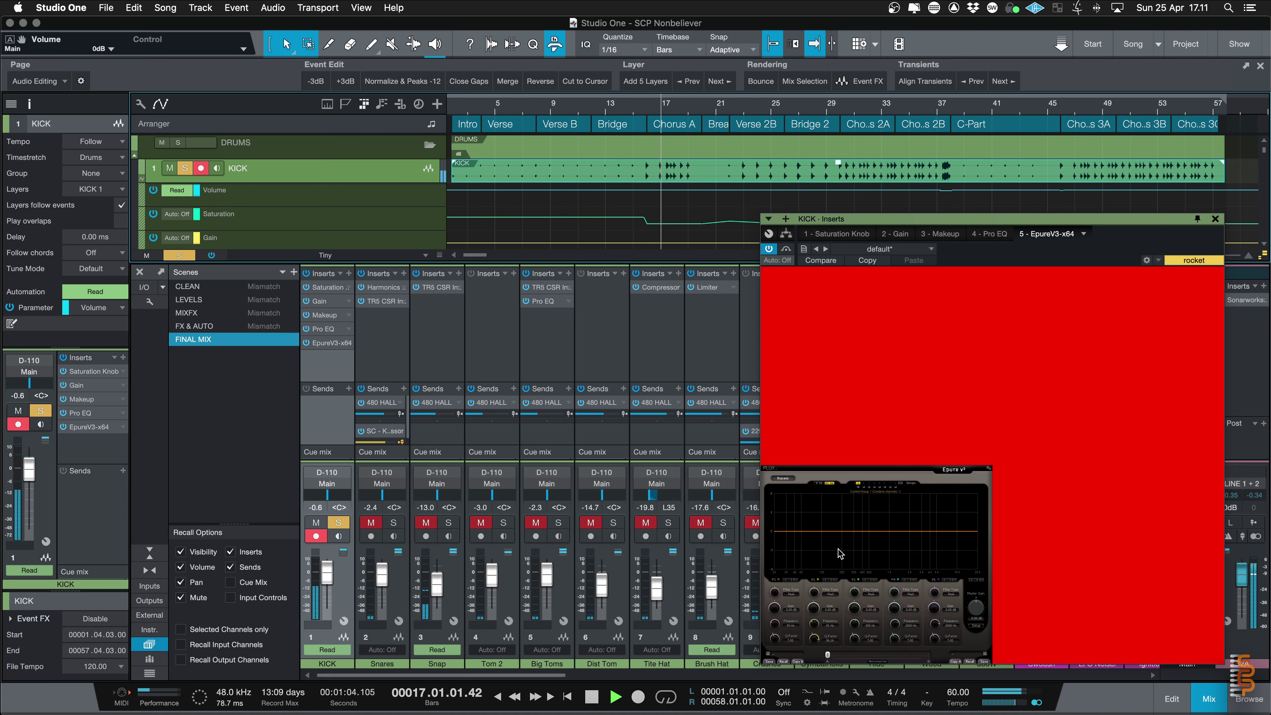
drag(851, 219, 804, 69)
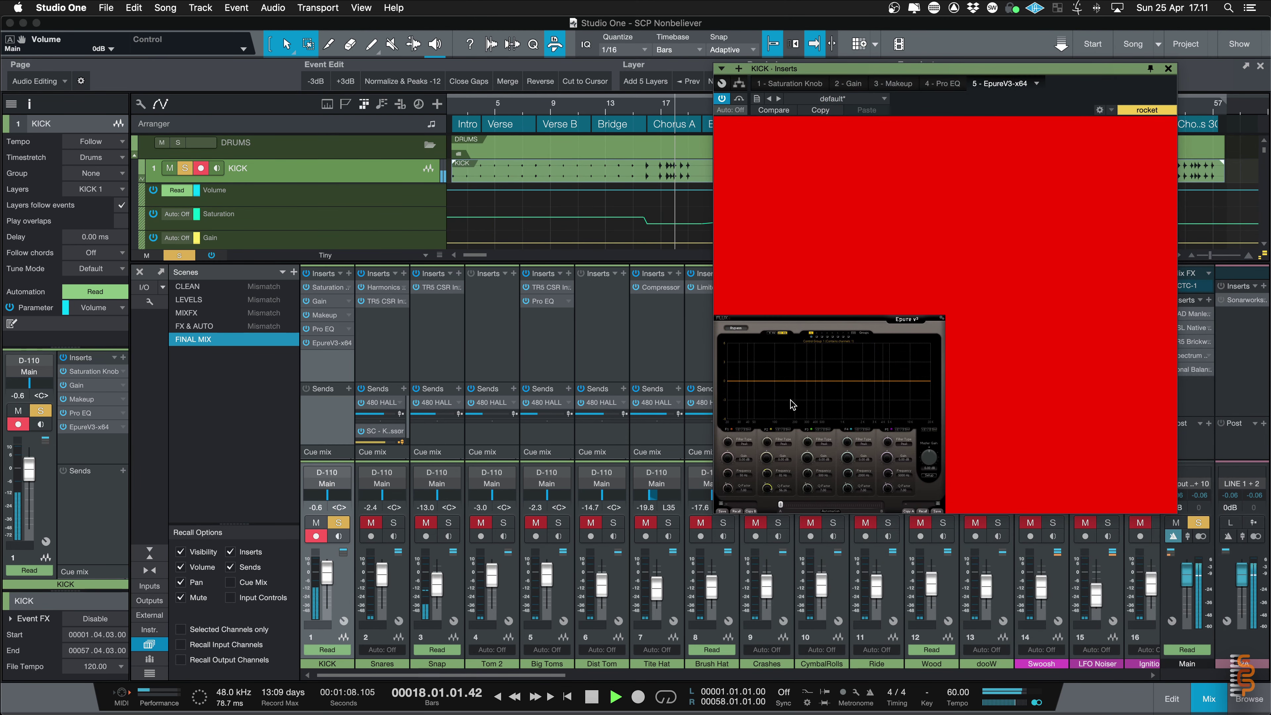
key(space)
scroll(689, 213, down, 3)
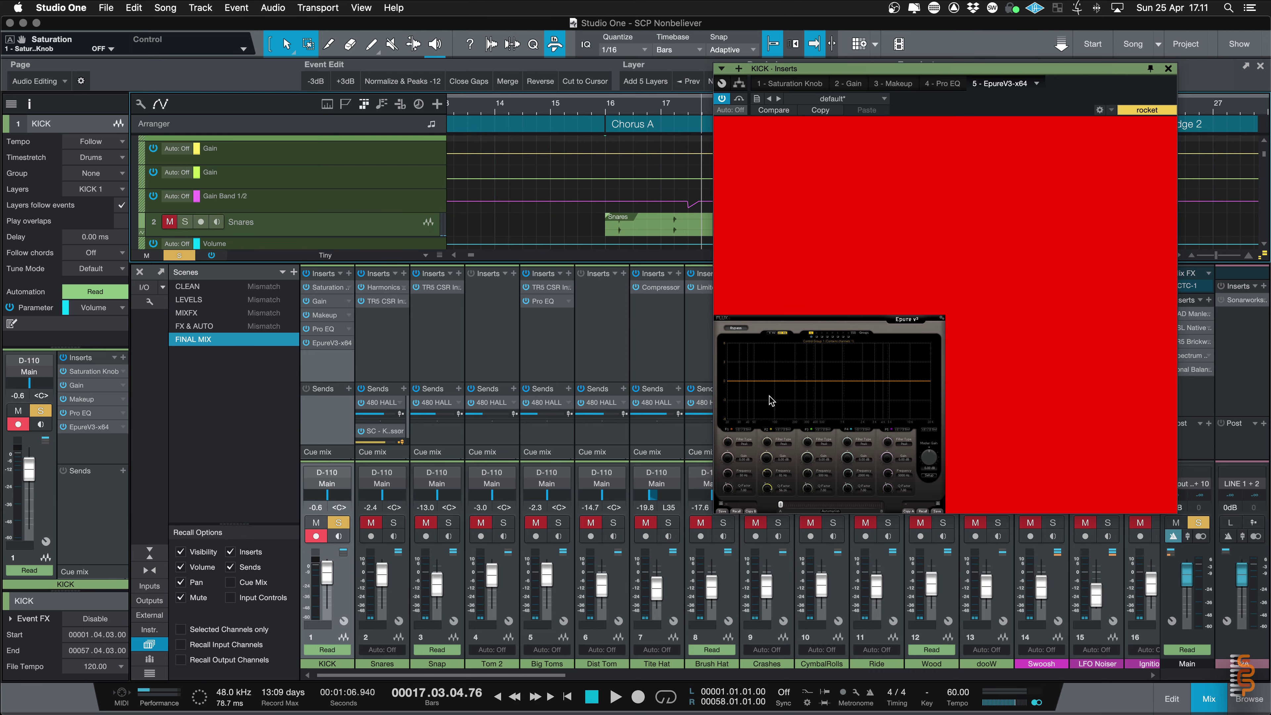
click(1168, 70)
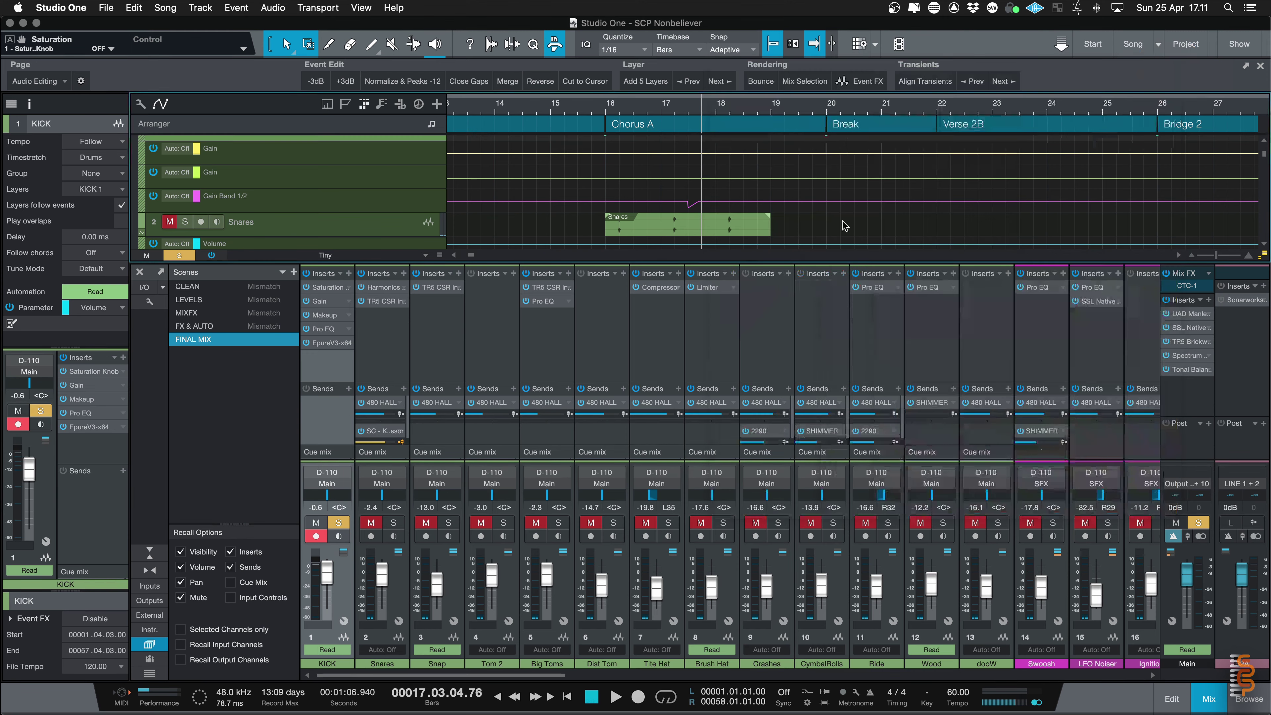